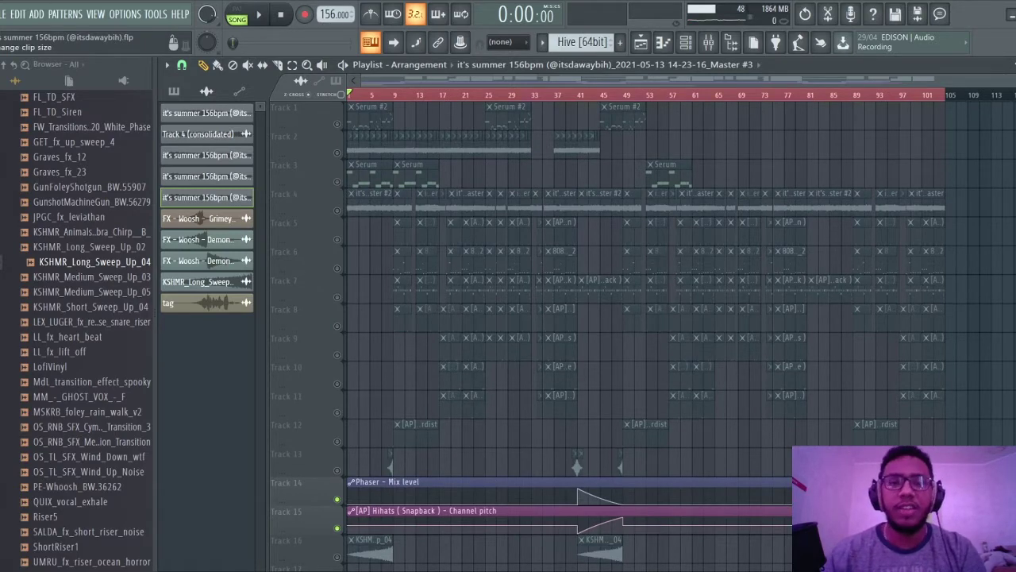
# - Play the "it's summer 156bpm" master audio clip on Track 20 in the playlist
pyautogui.scroll(-2, 643, 333)
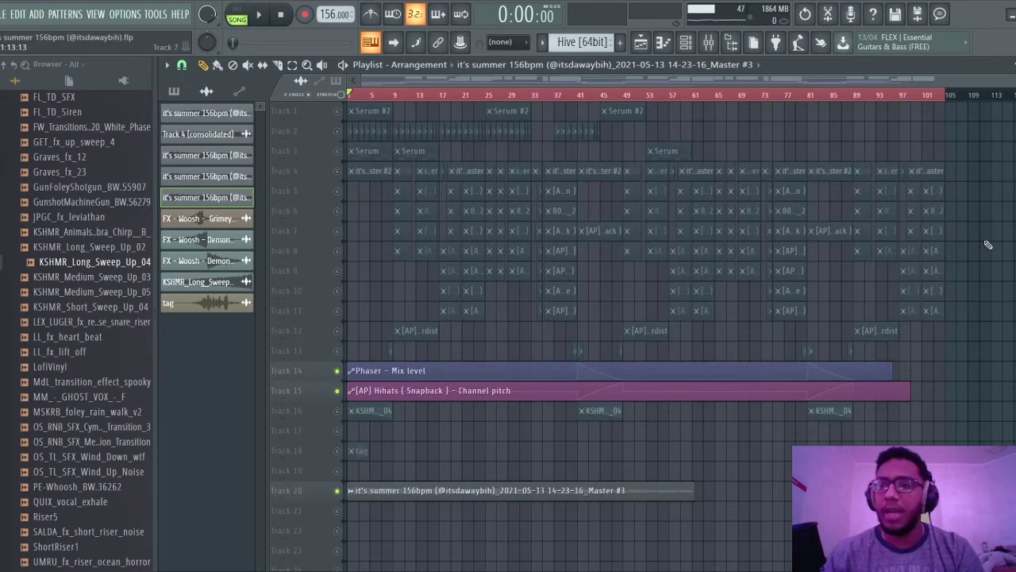
pyautogui.scroll(-3, 987, 245)
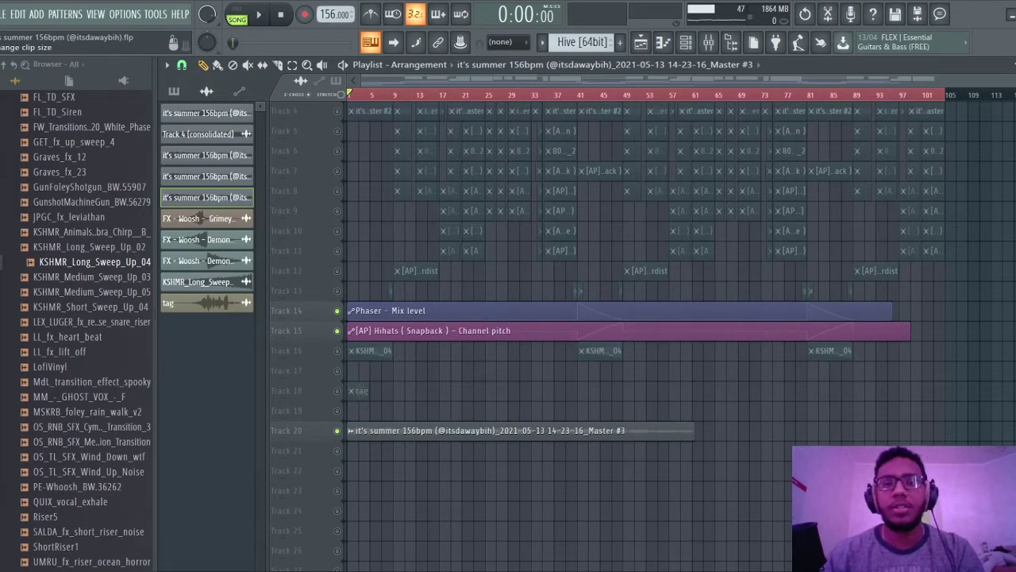
pyautogui.scroll(2, 1007, 158)
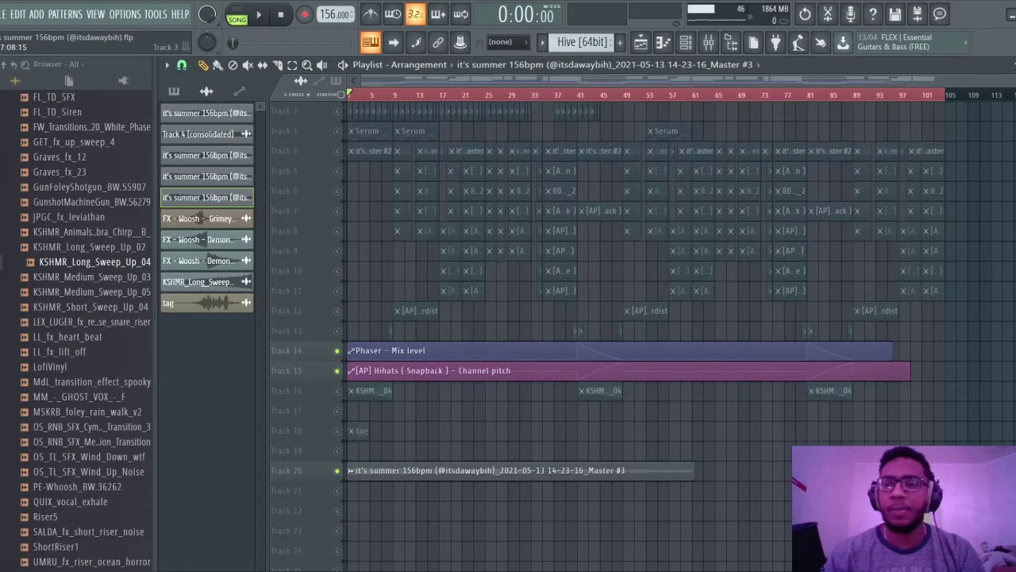
pyautogui.scroll(-8, 406, 253)
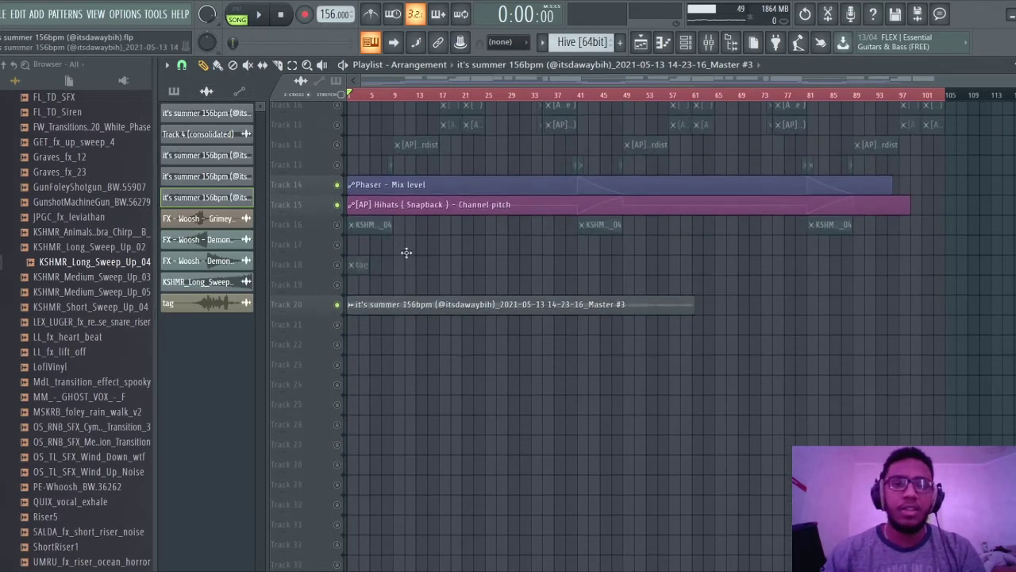
pyautogui.scroll(2, 365, 101)
pyautogui.scroll(3, 575, 388)
pyautogui.scroll(-2, 575, 388)
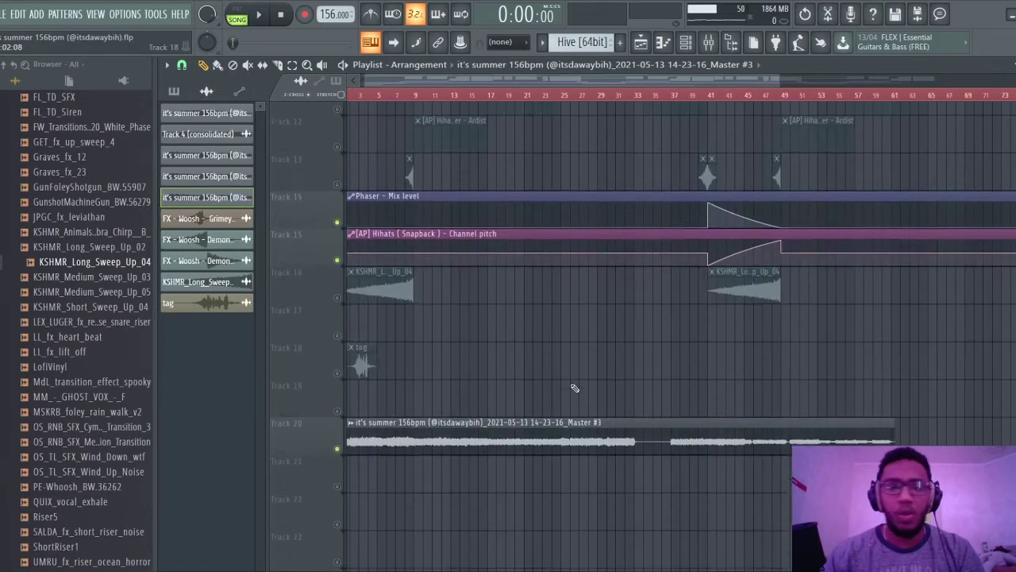
pyautogui.scroll(-2, 575, 388)
pyautogui.press('space')
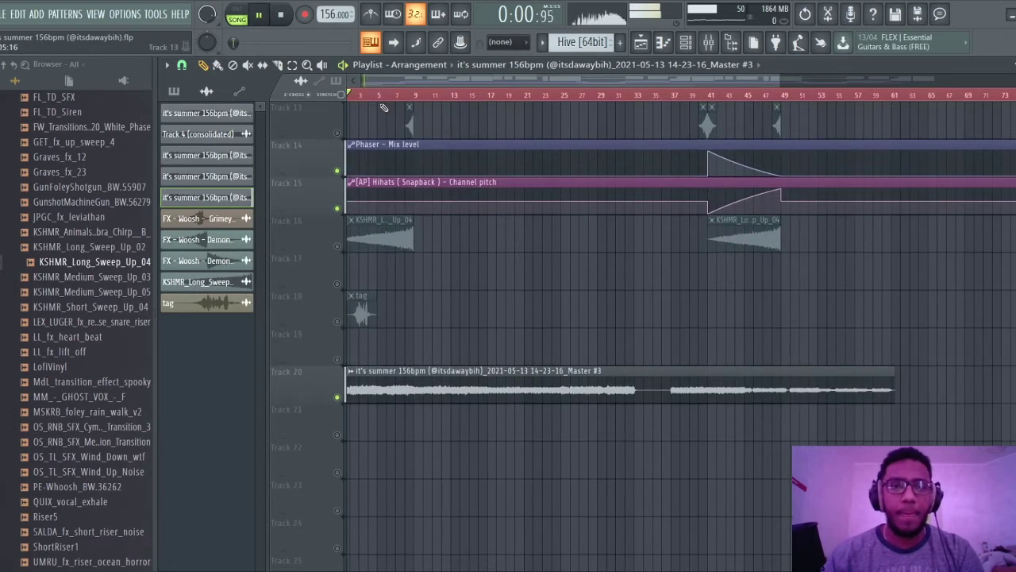
pyautogui.scroll(-1, 384, 108)
pyautogui.scroll(-3, 384, 102)
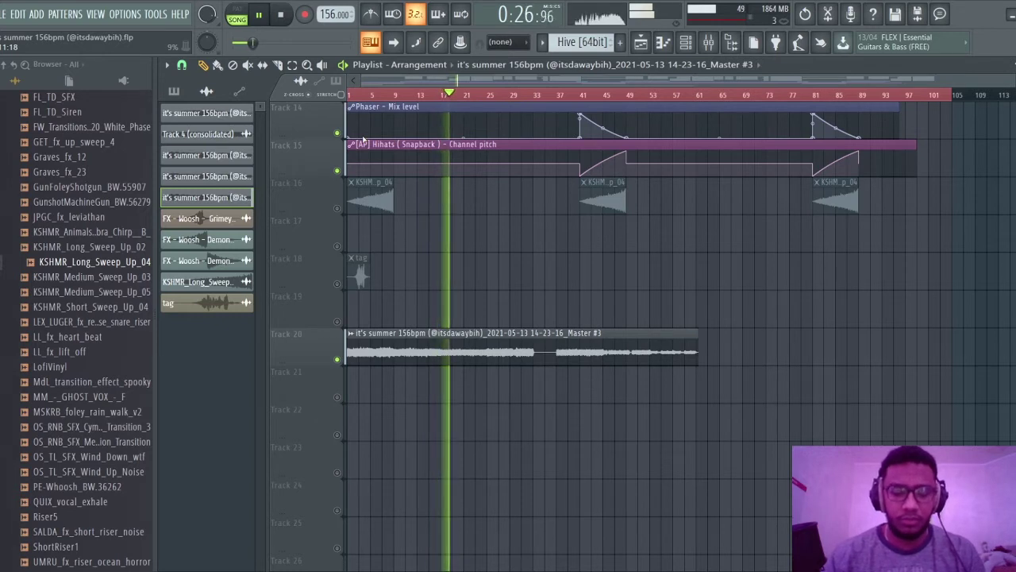
pyautogui.press('space')
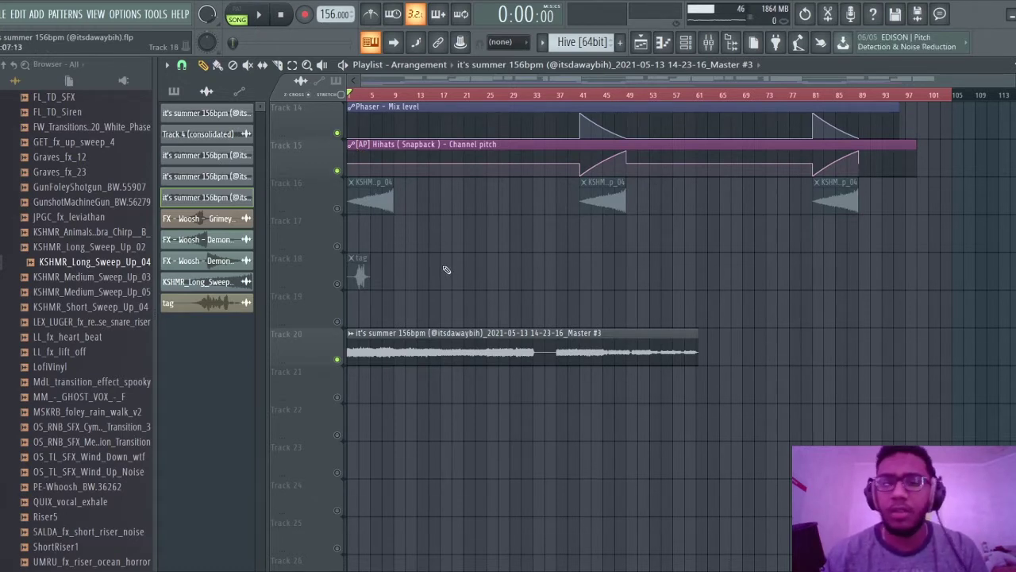
# - Look over the full playlist arrangement, from the Serum tracks down to the automation, riser and tag tracks
pyautogui.scroll(1, 446, 270)
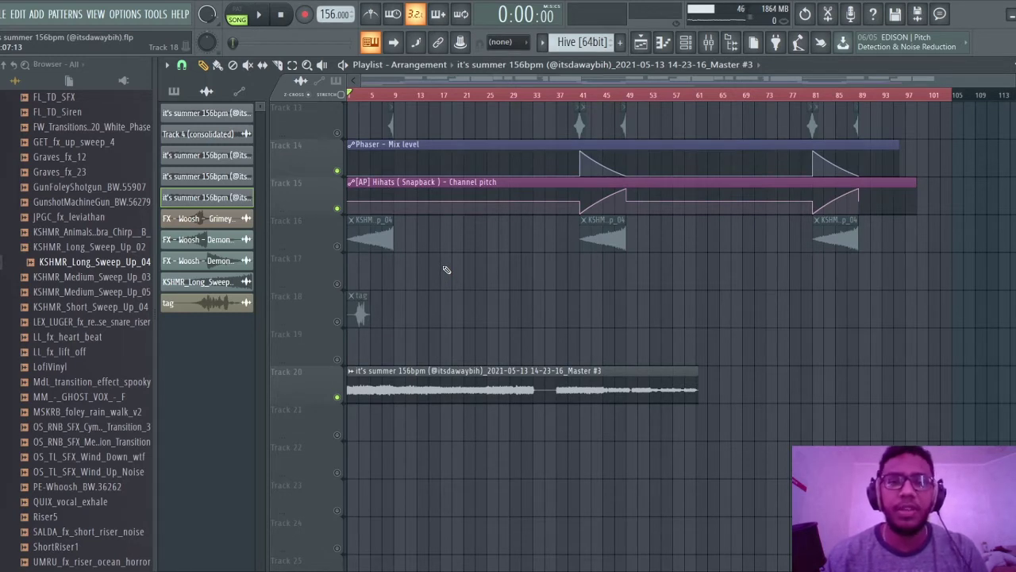
pyautogui.scroll(2, 446, 270)
pyautogui.scroll(-1, 446, 270)
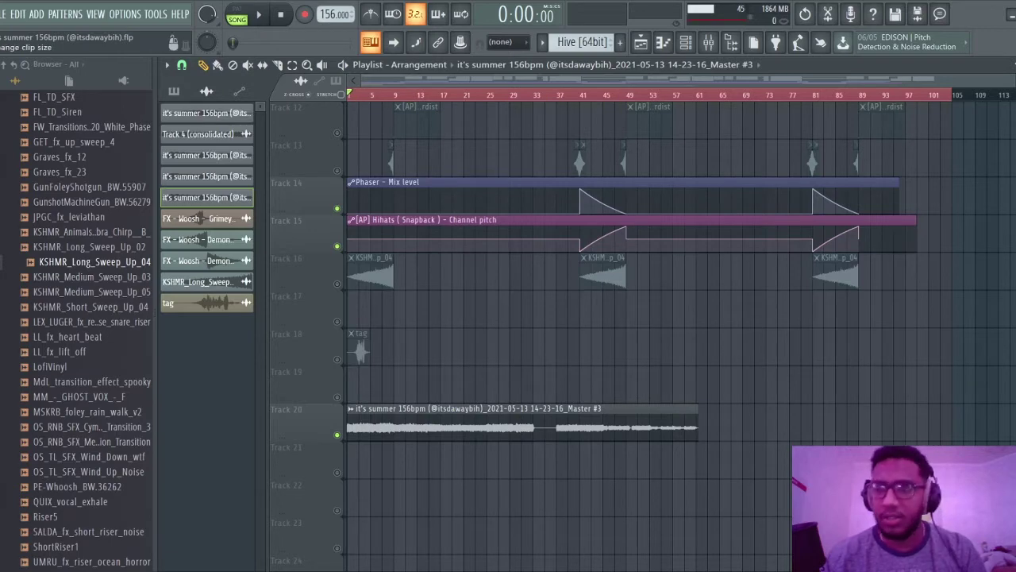
pyautogui.scroll(5, 400, 434)
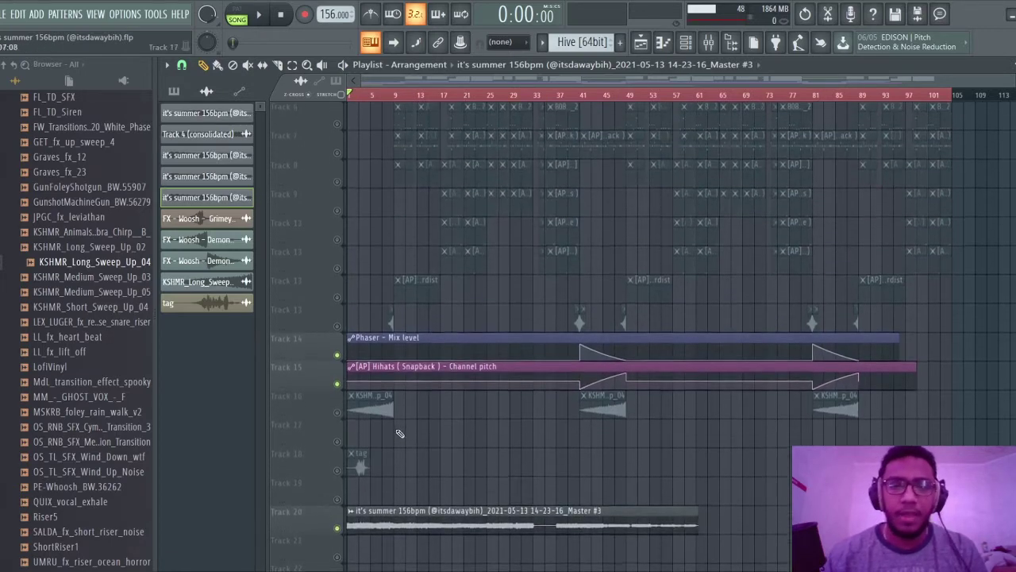
pyautogui.scroll(-2, 399, 434)
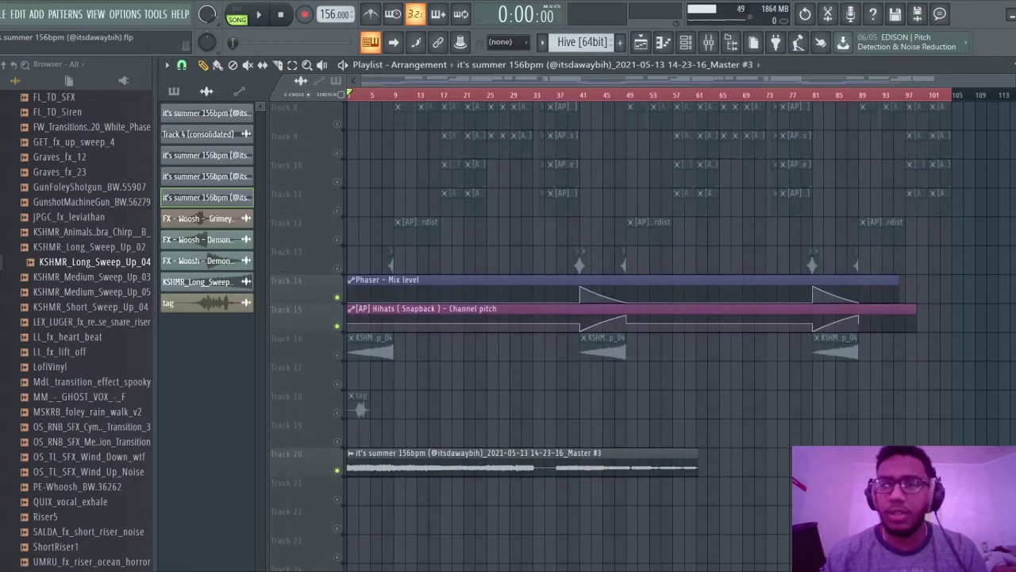
pyautogui.scroll(7, 408, 170)
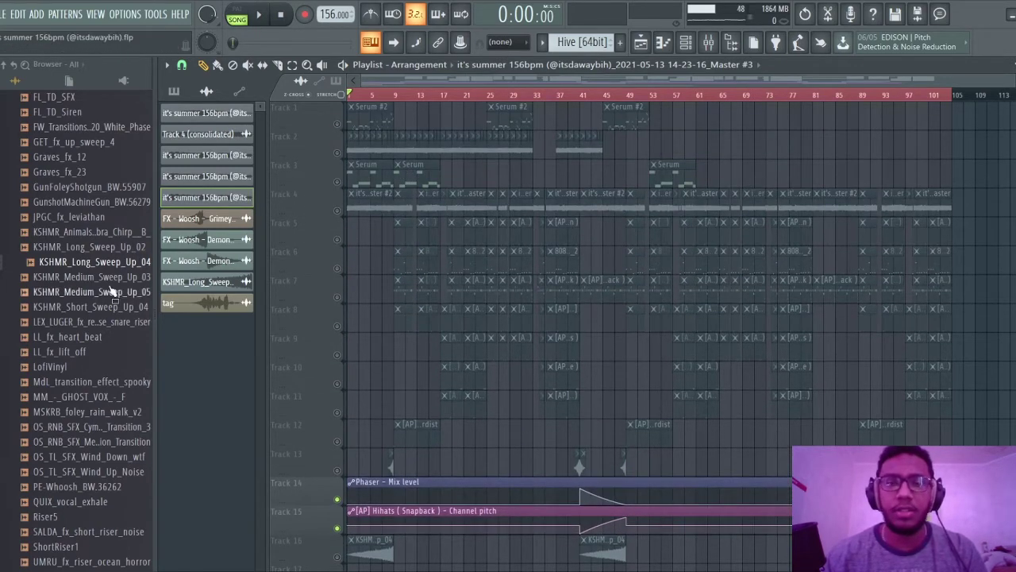
pyautogui.scroll(-8, 865, 335)
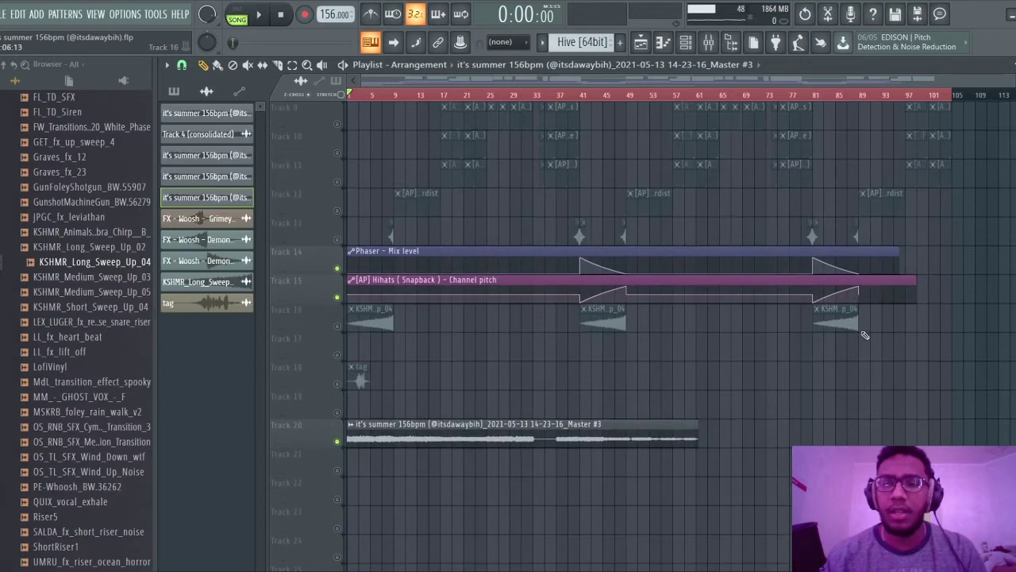
pyautogui.scroll(2, 379, 99)
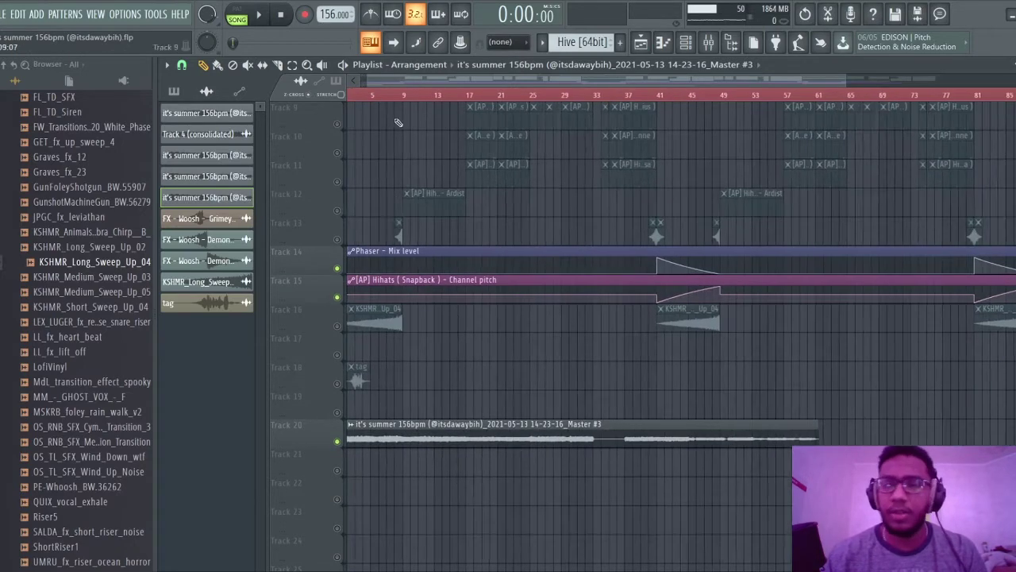
pyautogui.scroll(8, 601, 188)
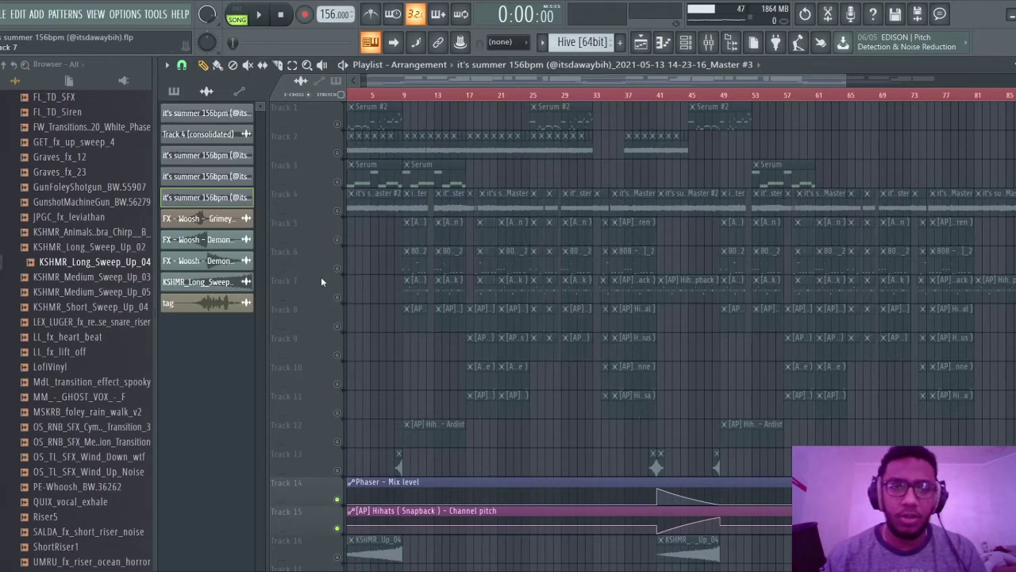
# - Inspect the preset loaded in the Hive synth from the channel rack, and close the plugin
pyautogui.press('F9')
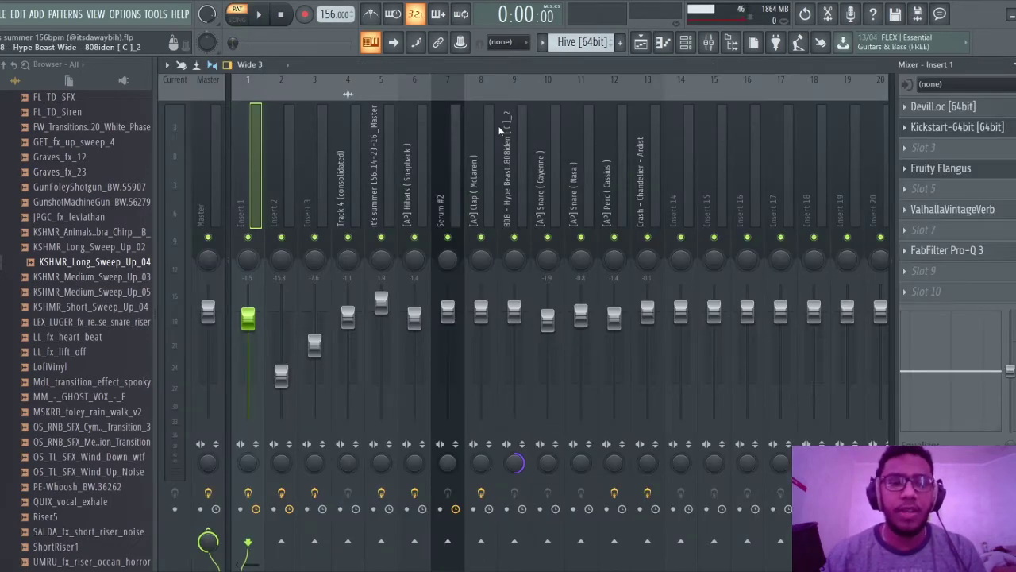
pyautogui.click(664, 42)
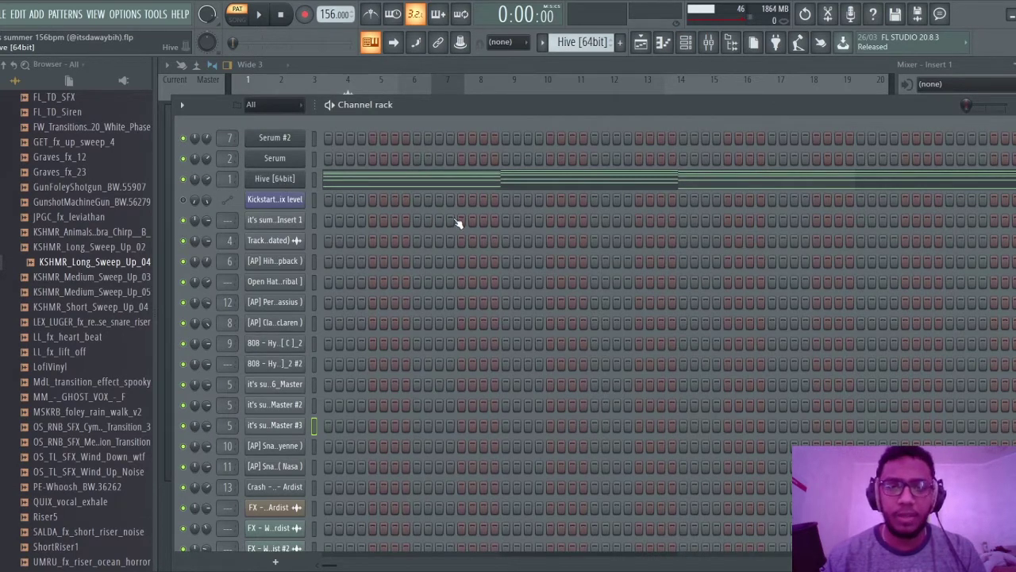
pyautogui.click(275, 178)
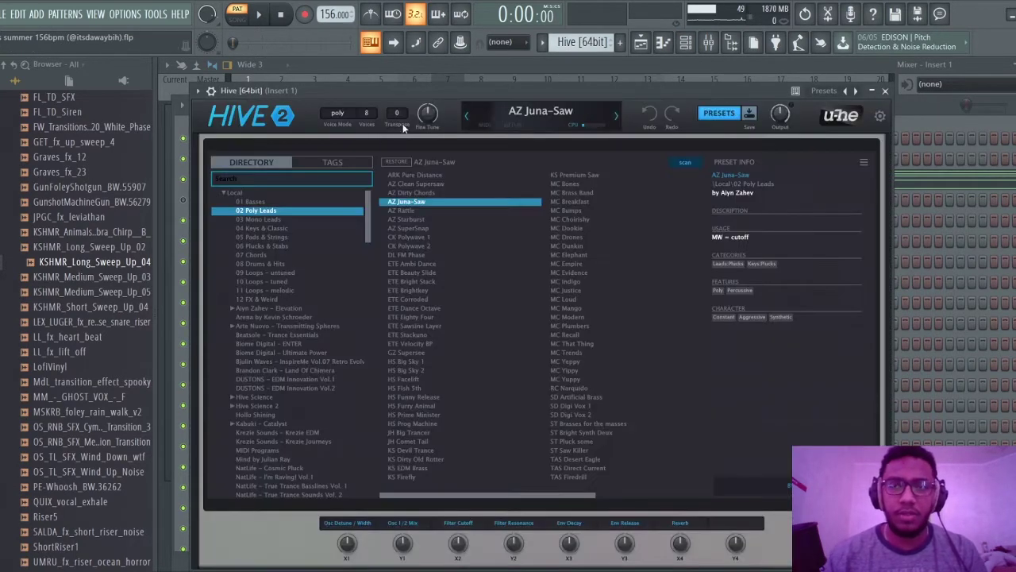
pyautogui.moveTo(441, 92); pyautogui.dragTo(466, 61)
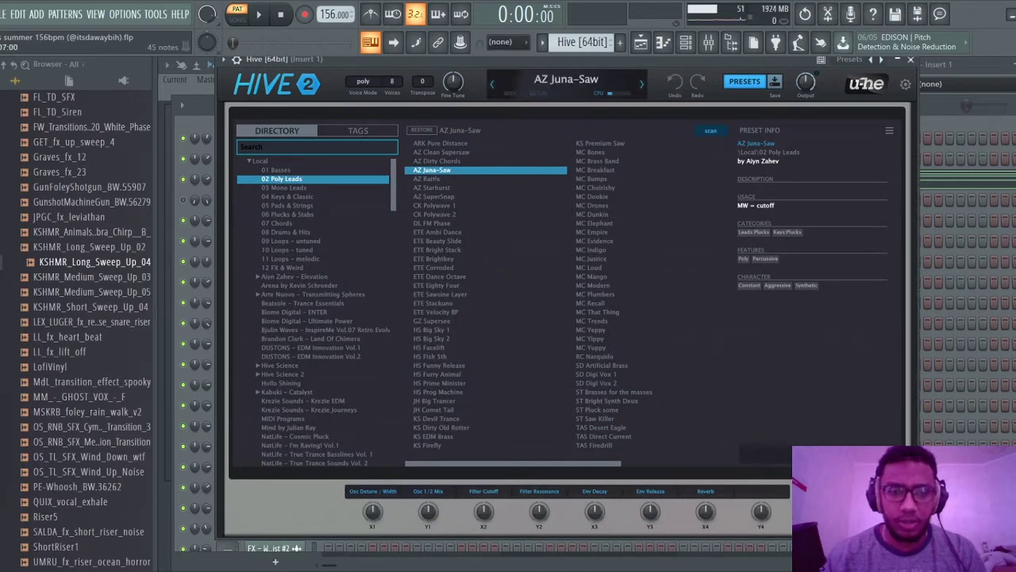
pyautogui.click(912, 61)
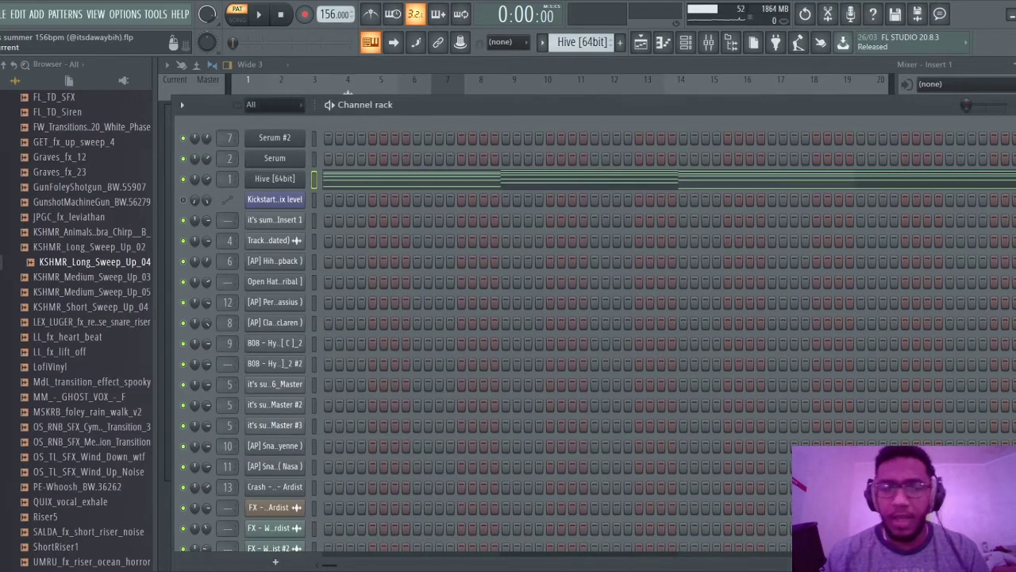
# - Play the Hive pattern with mixer Insert 1's effects bypassed, and again with them enabled, to compare the sound
pyautogui.click(707, 42)
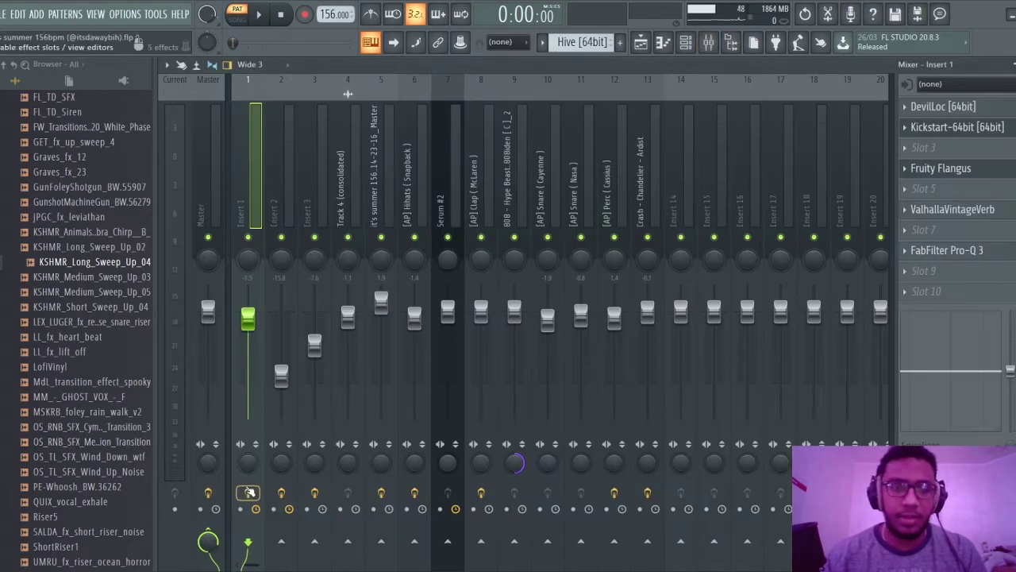
pyautogui.press('space')
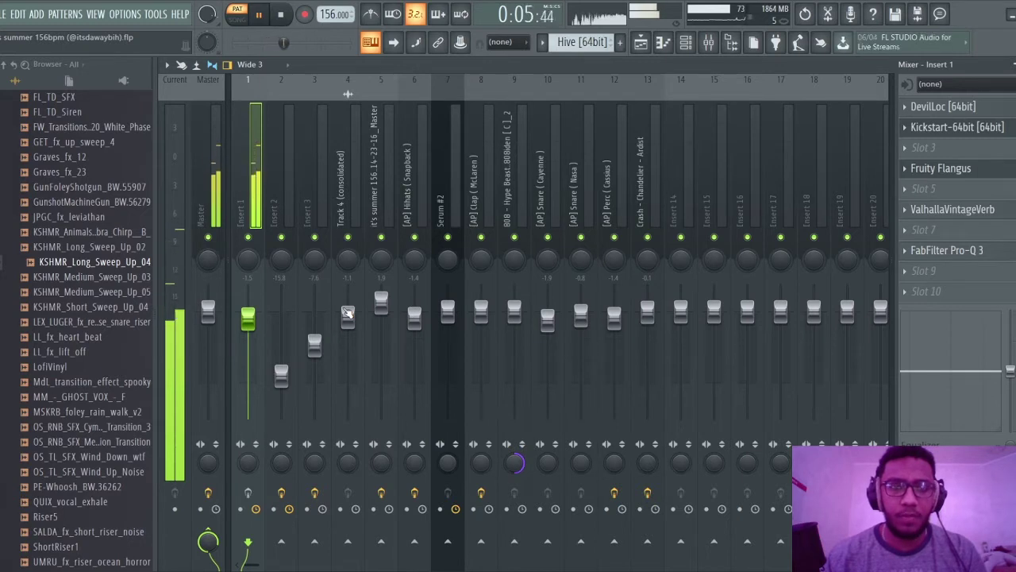
pyautogui.press('space')
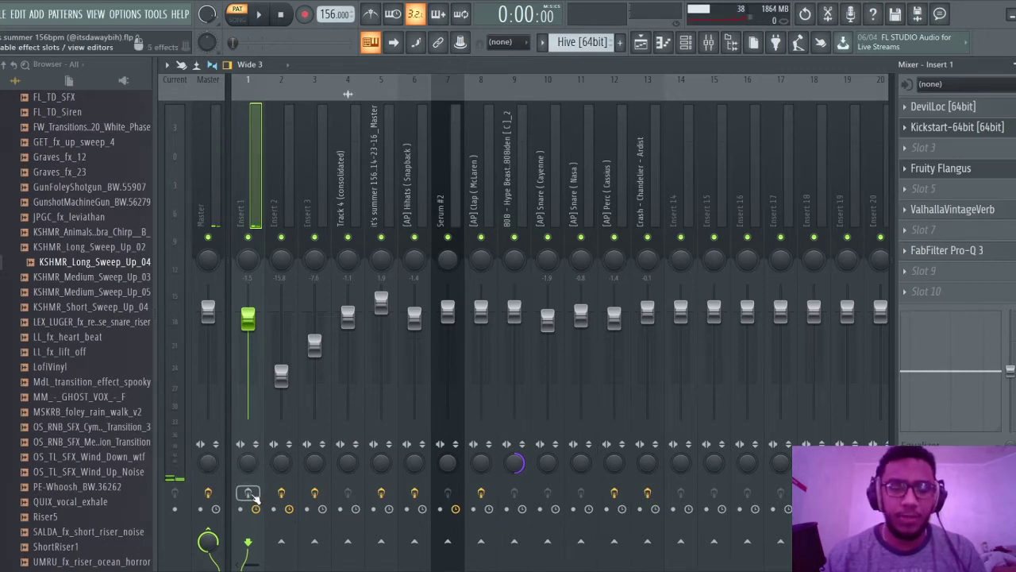
pyautogui.press('space')
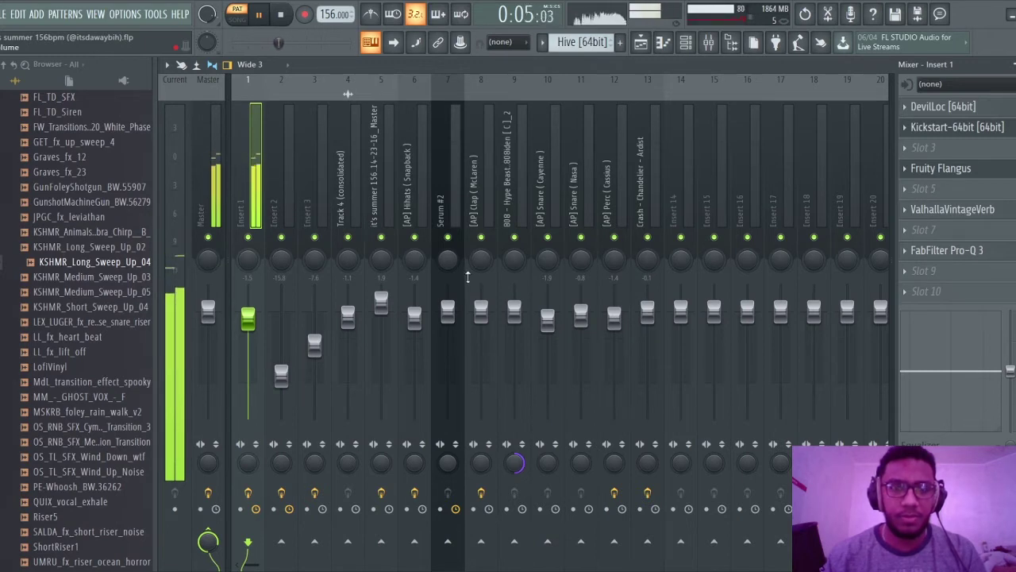
pyautogui.click(282, 17)
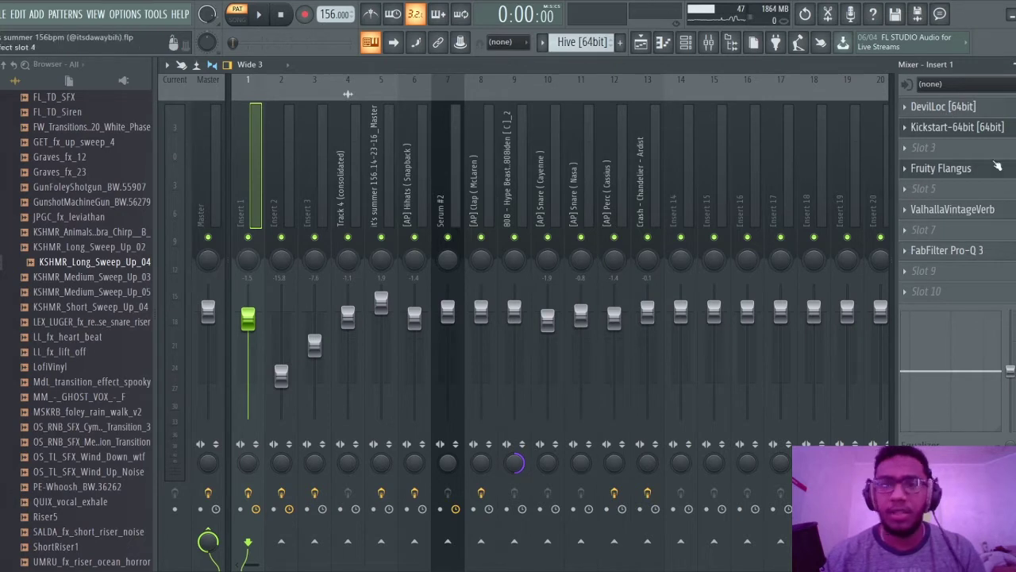
# - Examine the DevilLoc and Kickstart settings on Insert 1, playing the pattern to hear the Kickstart pumping
pyautogui.click(953, 108)
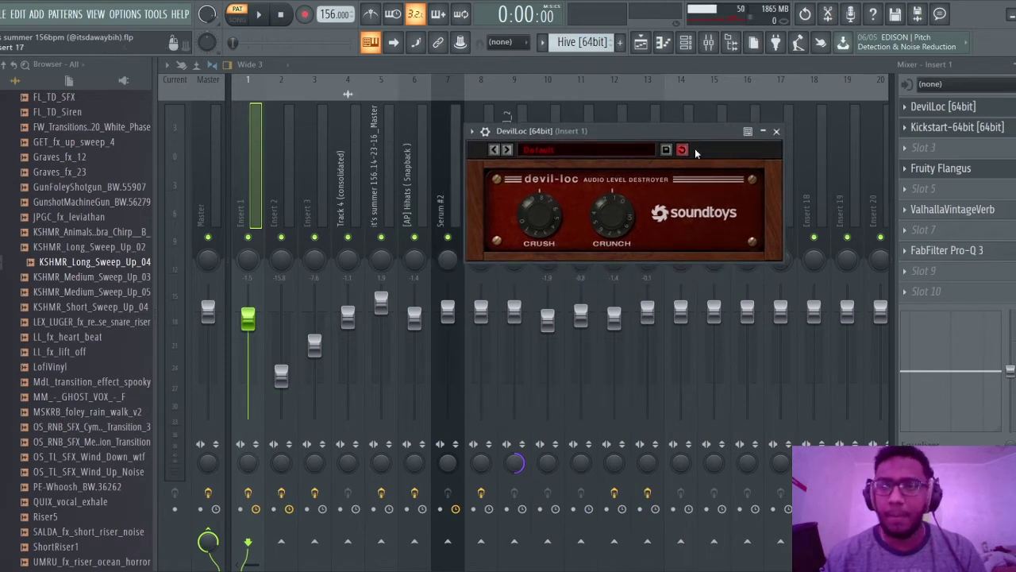
pyautogui.click(777, 132)
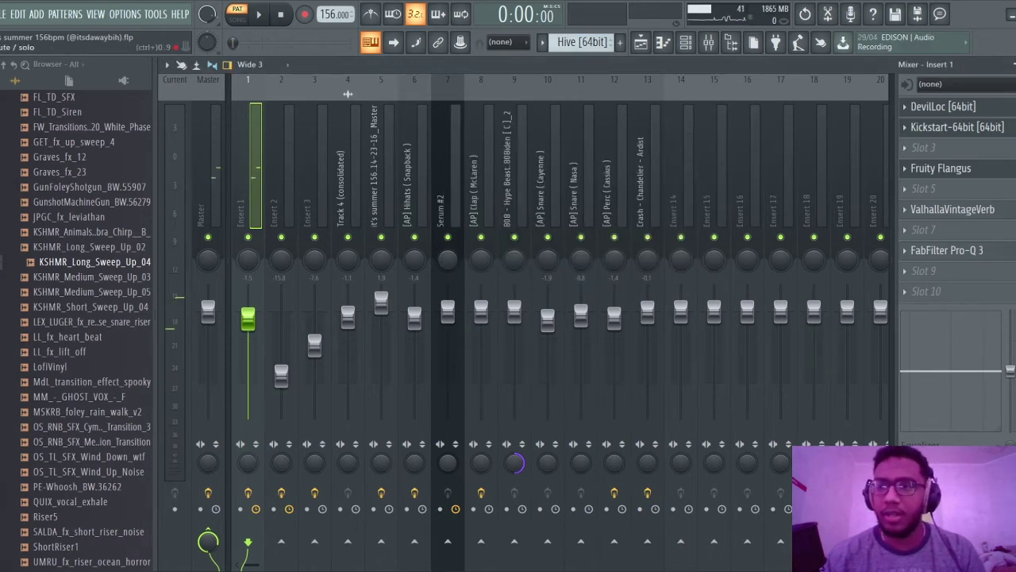
pyautogui.click(950, 128)
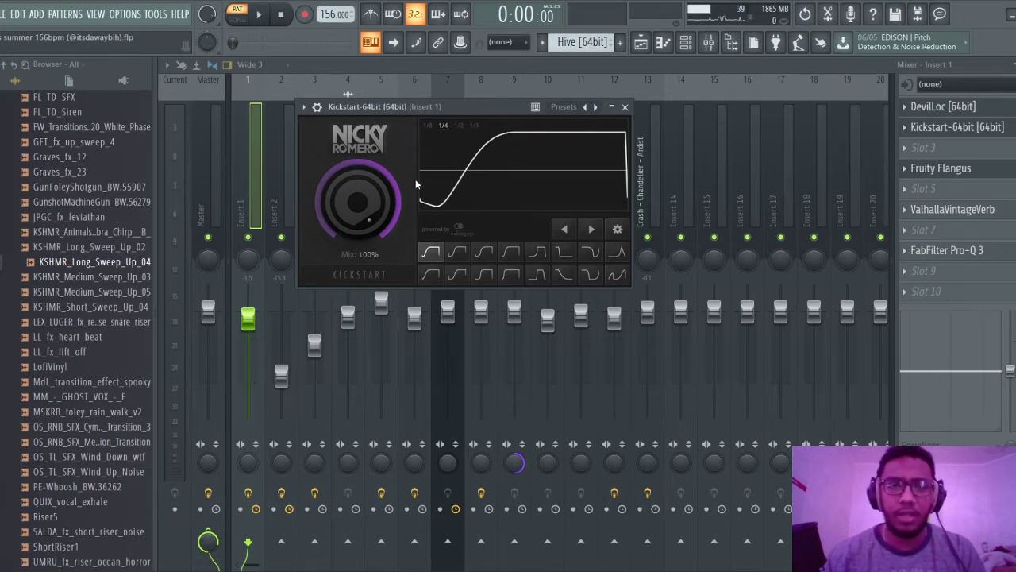
pyautogui.press('space')
pyautogui.click(973, 134)
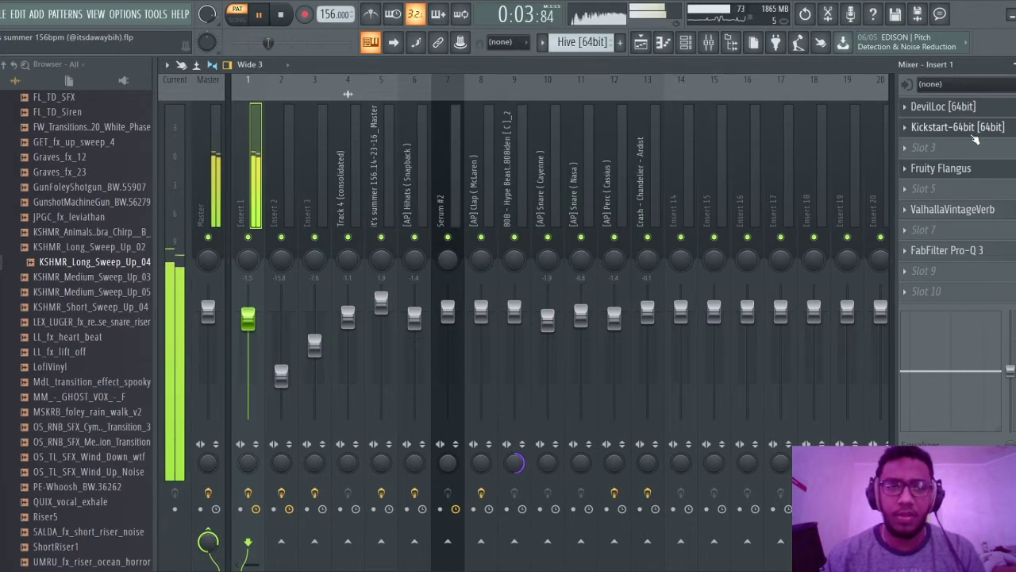
pyautogui.press('space')
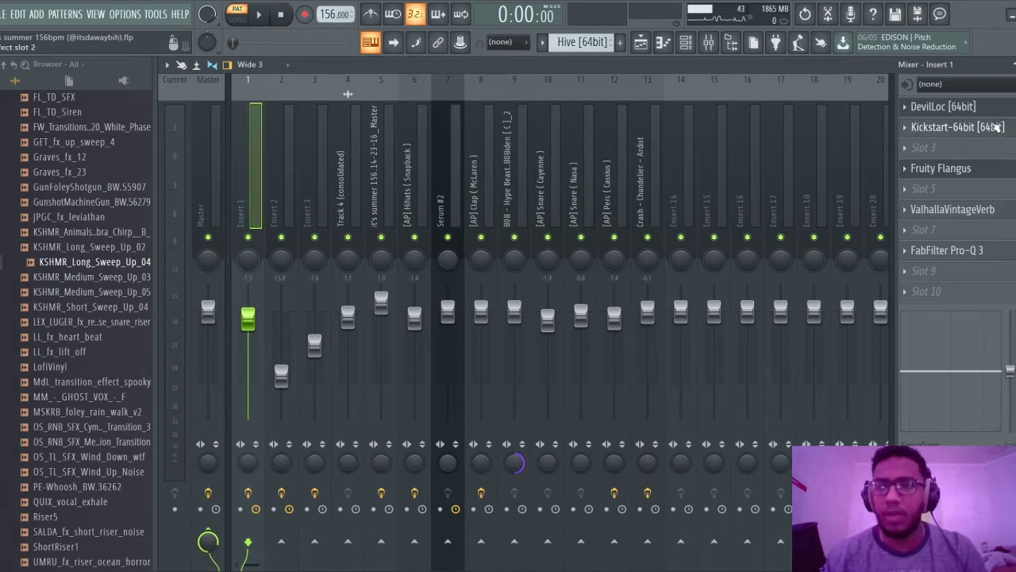
pyautogui.click(995, 127)
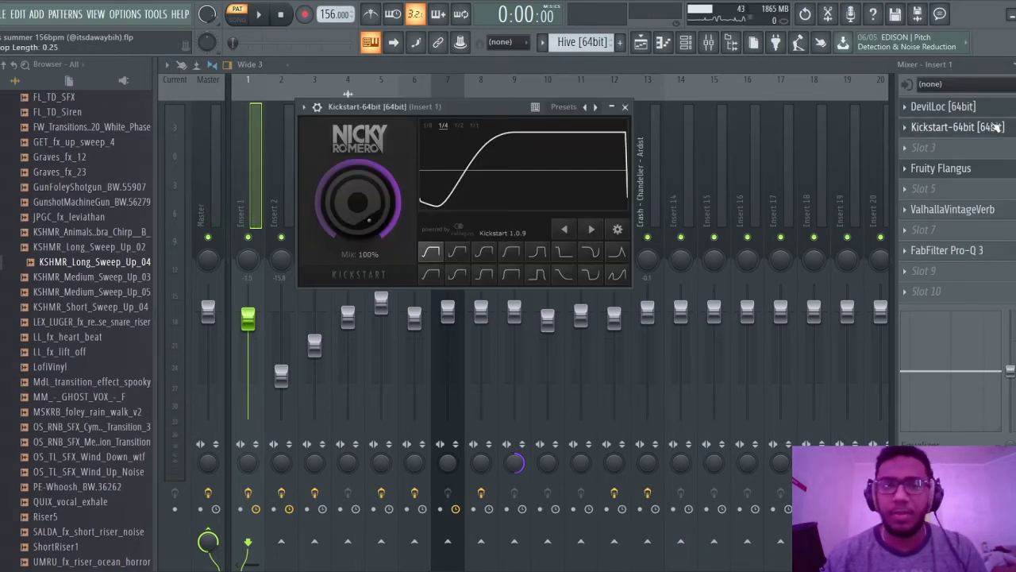
pyautogui.click(625, 106)
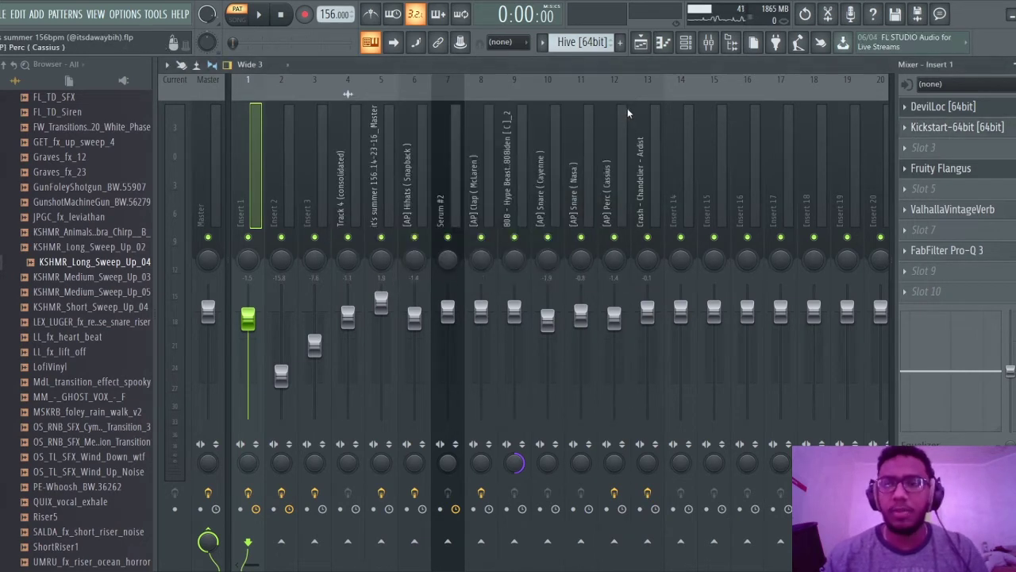
# - Examine the Fruity Flangus settings on Insert 1 and close the plugin
pyautogui.click(966, 178)
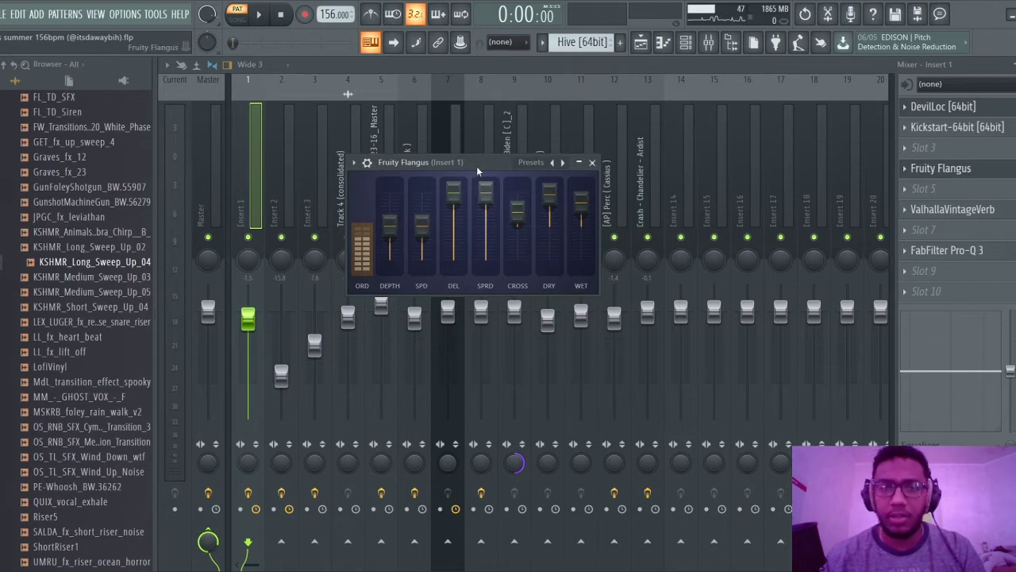
pyautogui.moveTo(477, 171); pyautogui.dragTo(464, 113)
pyautogui.click(580, 105)
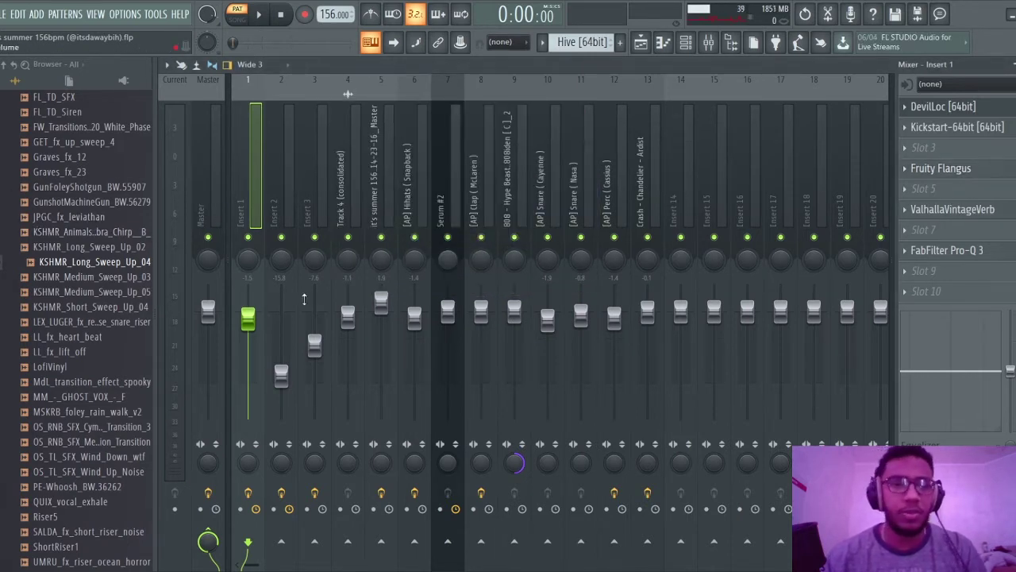
# - Play the Hive pattern briefly and examine the ValhallaVintageVerb and FabFilter Pro-Q 3 settings on mixer Insert 1
pyautogui.press('space')
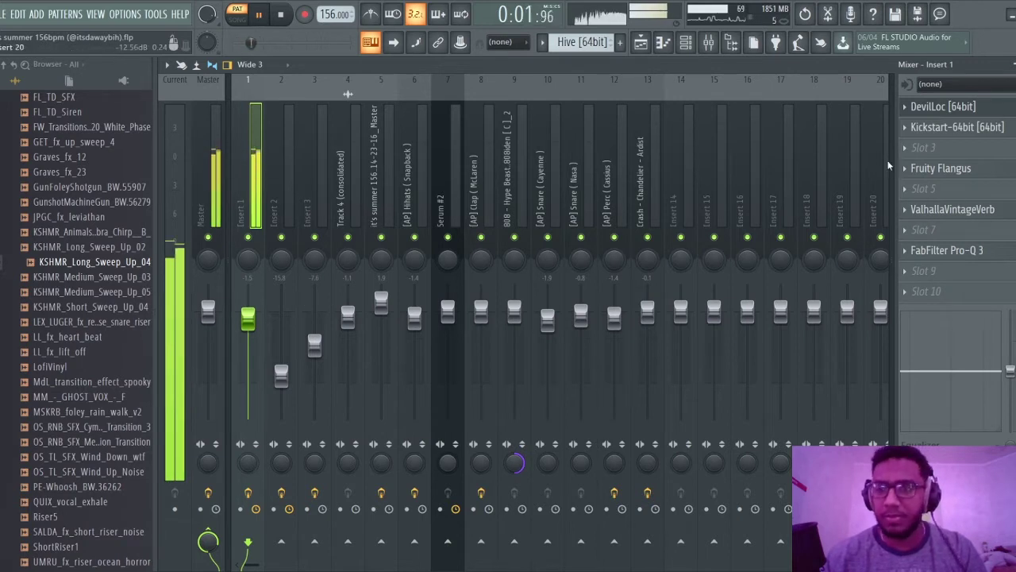
pyautogui.click(280, 15)
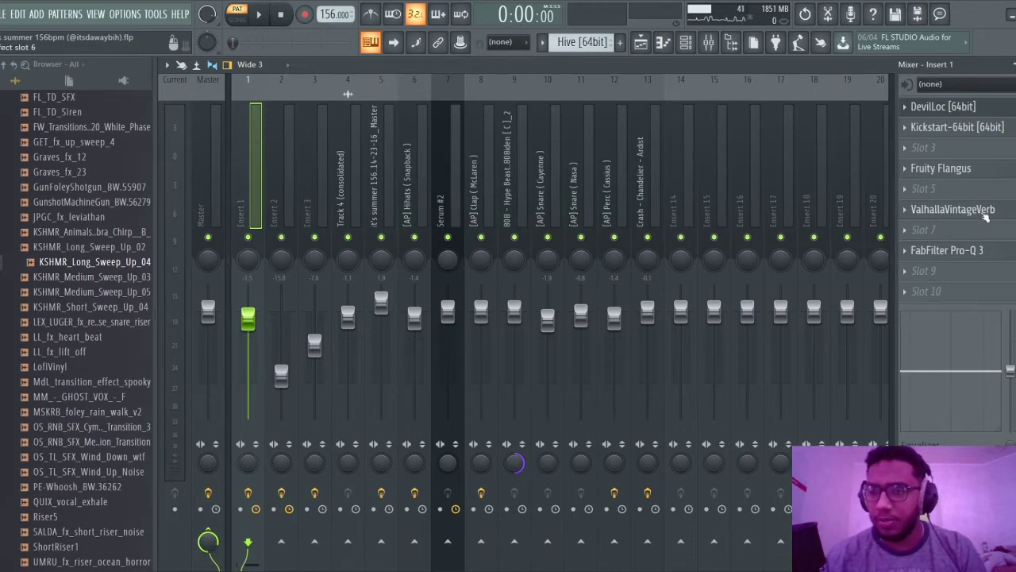
pyautogui.click(953, 209)
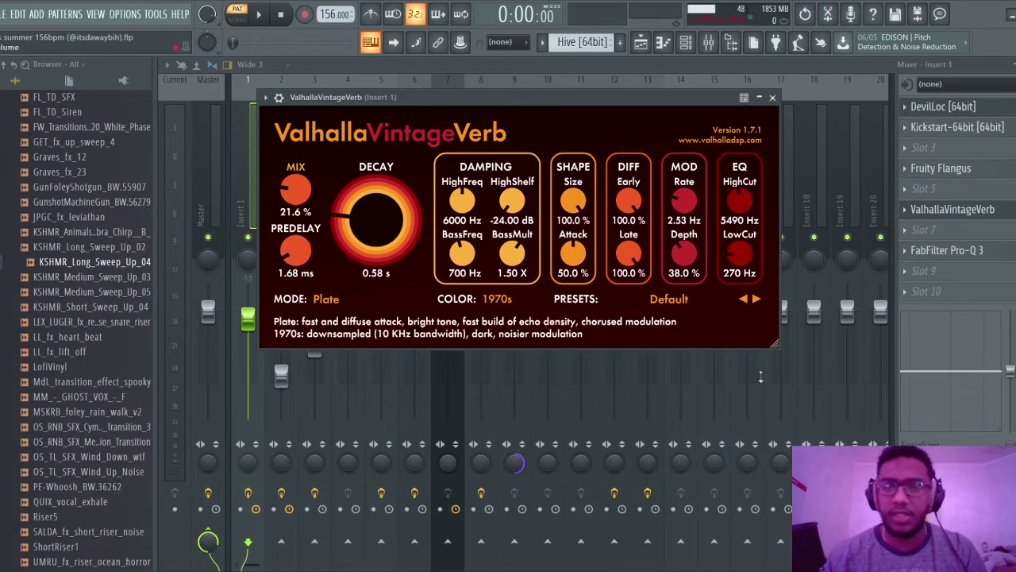
pyautogui.click(773, 99)
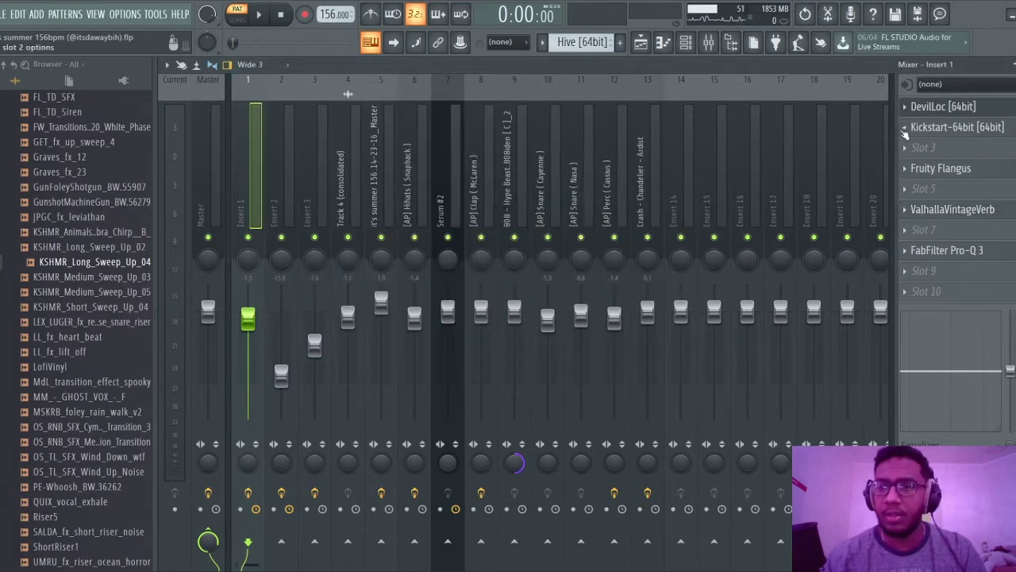
pyautogui.click(947, 251)
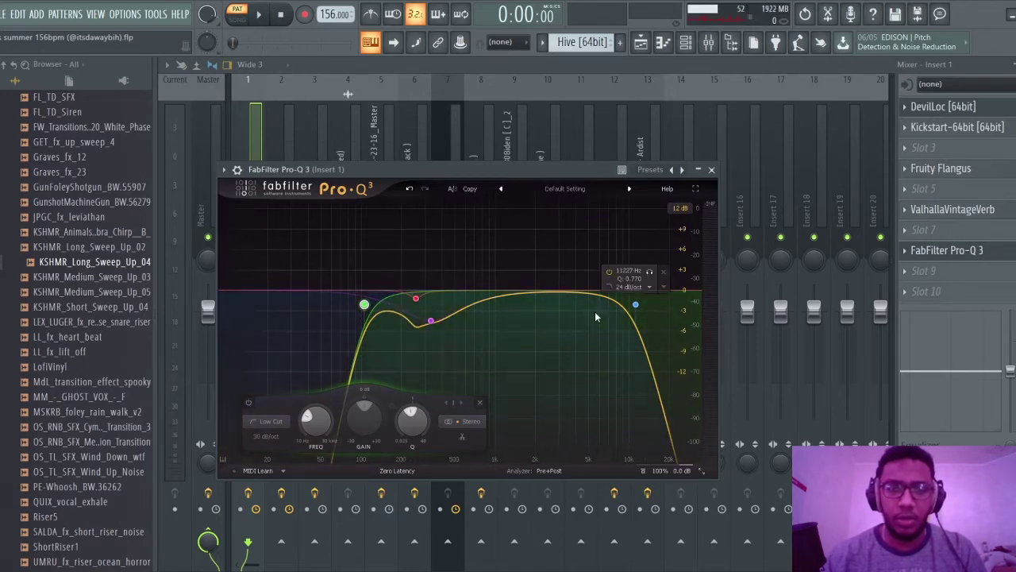
pyautogui.click(712, 170)
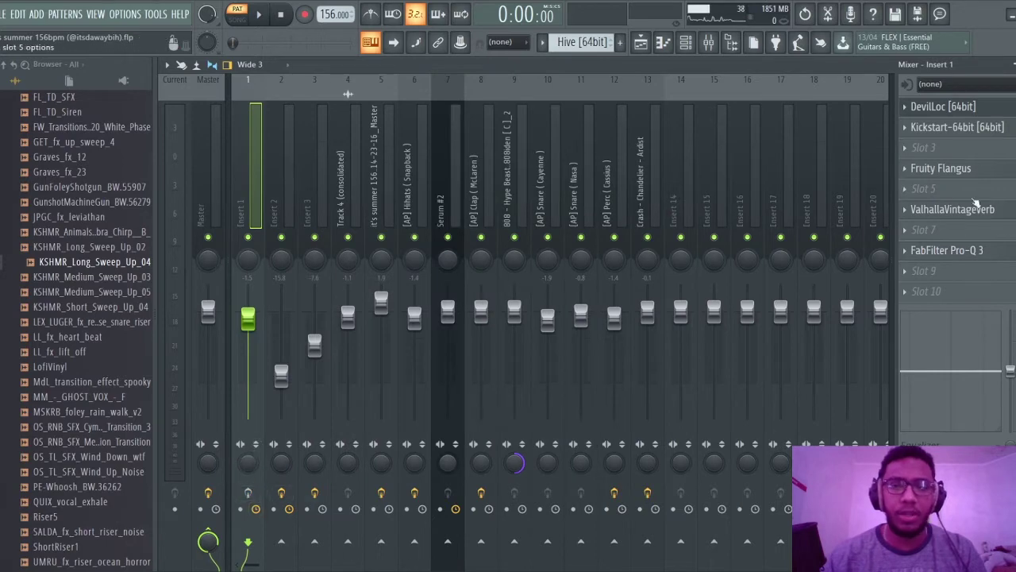
# - Examine the sample settings of the Track 4 (consolidated) audio clip placed on Track 2 of the playlist
pyautogui.click(638, 40)
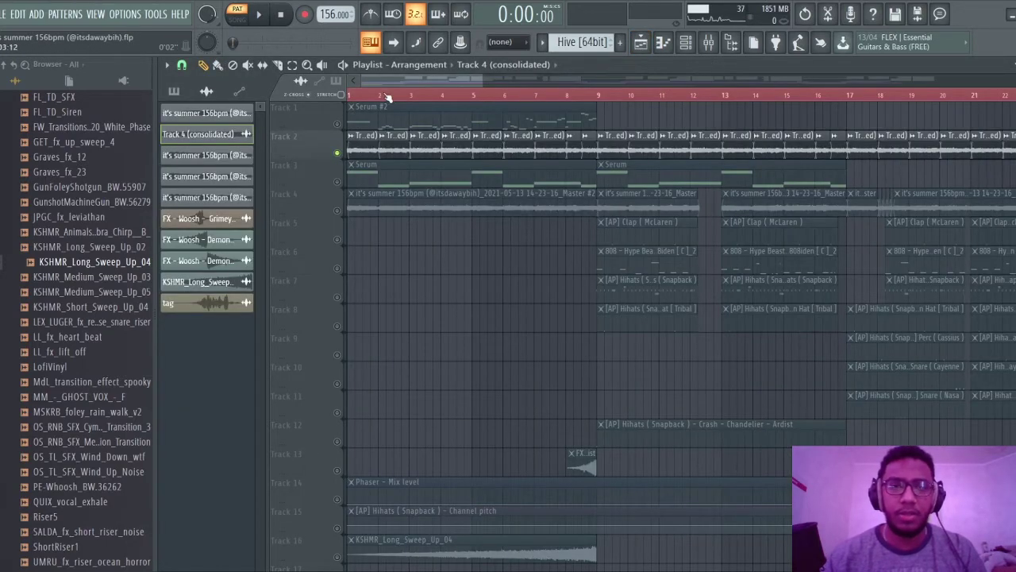
pyautogui.scroll(-3, 387, 97)
pyautogui.scroll(2, 387, 97)
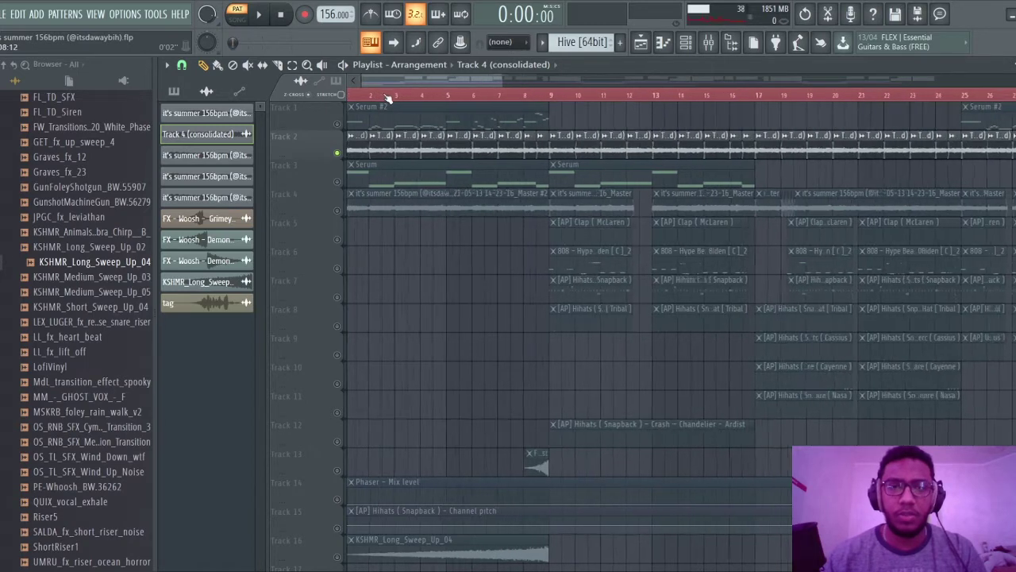
pyautogui.doubleClick(363, 151)
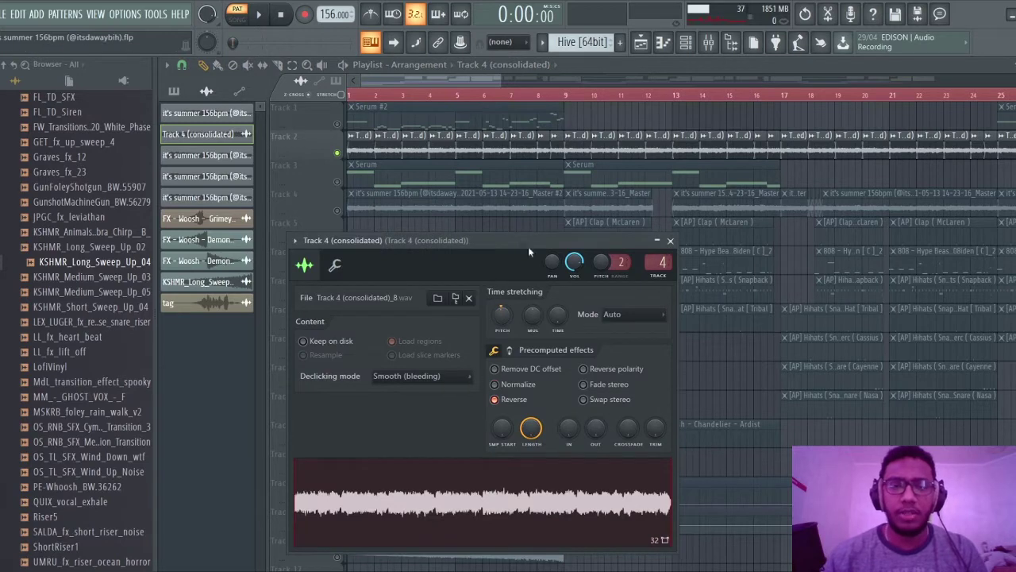
pyautogui.moveTo(527, 237); pyautogui.dragTo(516, 143)
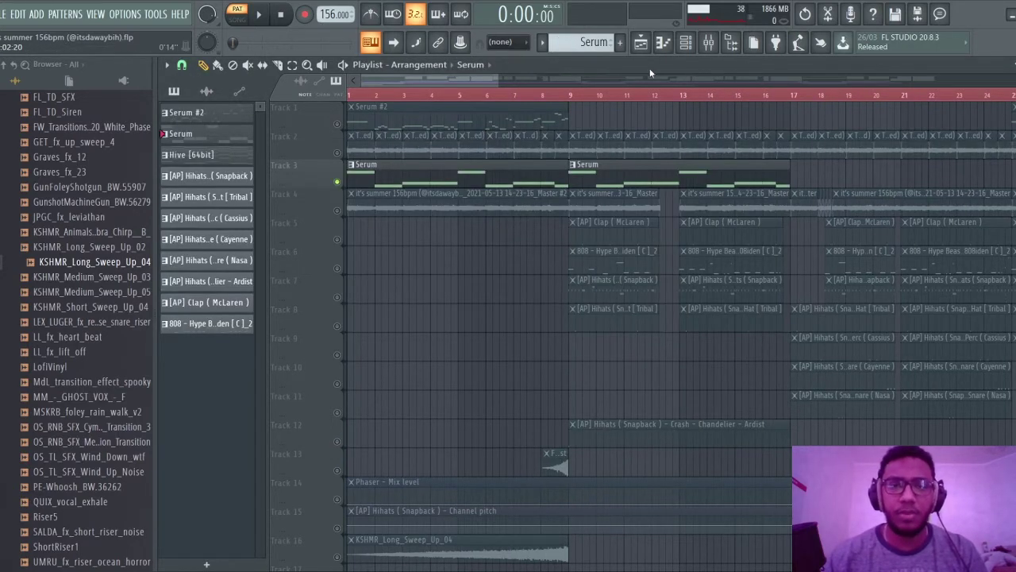
# - View the Serum pattern's notes in the piano roll while playing the pattern, and stop playback
pyautogui.click(686, 43)
pyautogui.click(686, 43)
pyautogui.press('space')
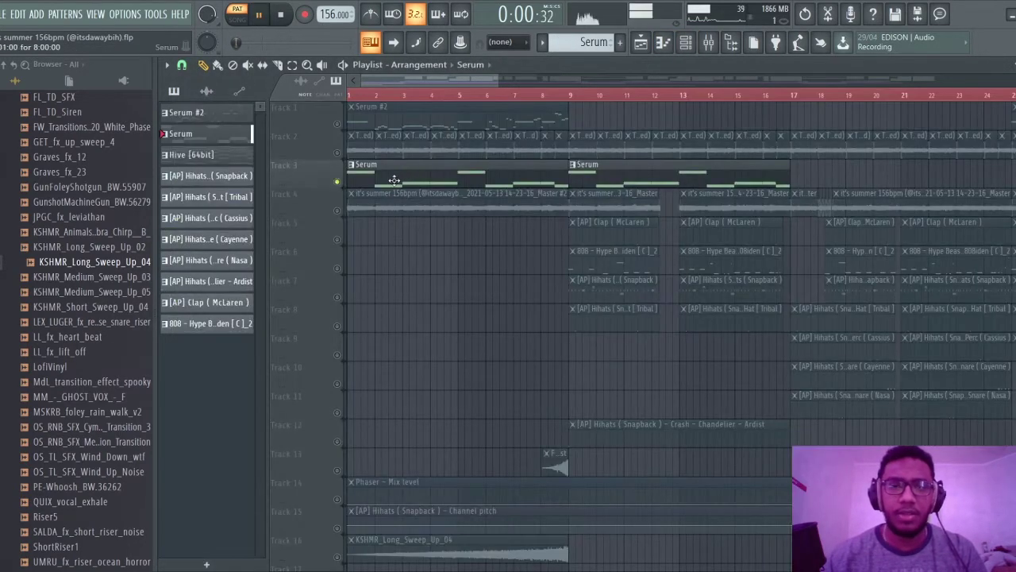
pyautogui.click(686, 43)
pyautogui.click(499, 159)
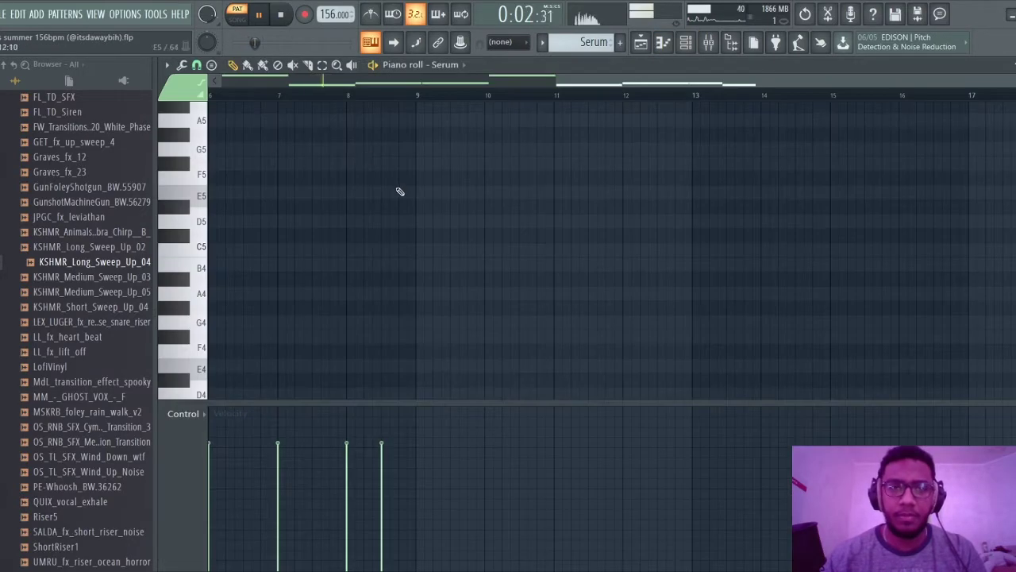
pyautogui.scroll(-8, 403, 197)
pyautogui.scroll(2, 403, 197)
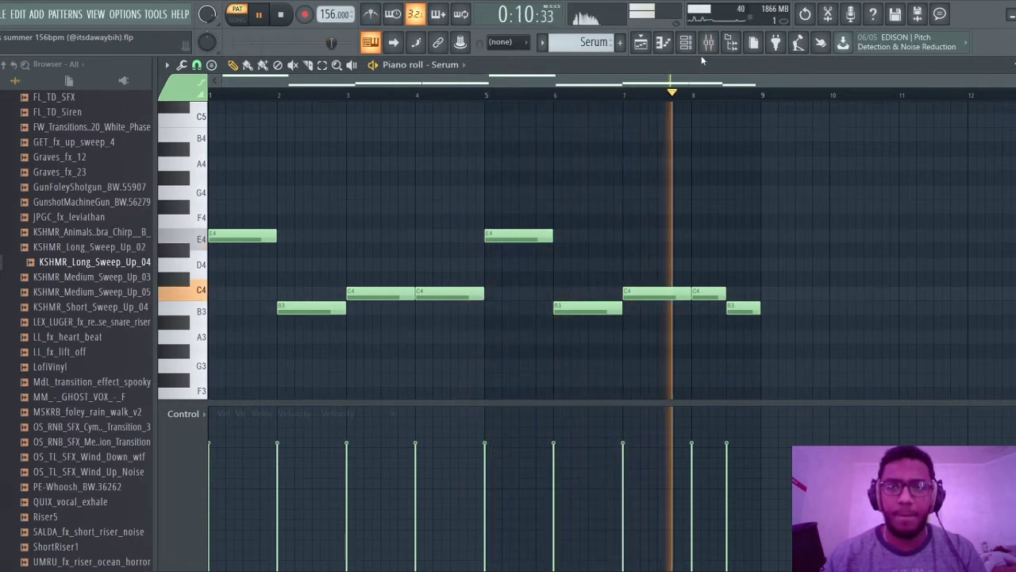
pyautogui.press('space')
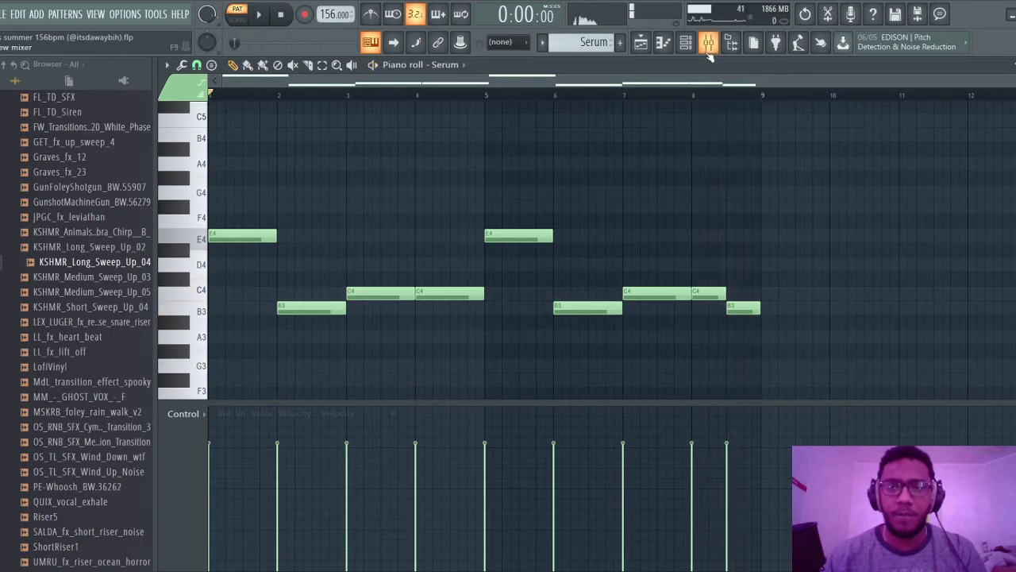
# - Examine the DevilLoc and FabFilter Pro-Q 3 settings on mixer Insert 2, including the EQ's low and high cuts
pyautogui.click(709, 44)
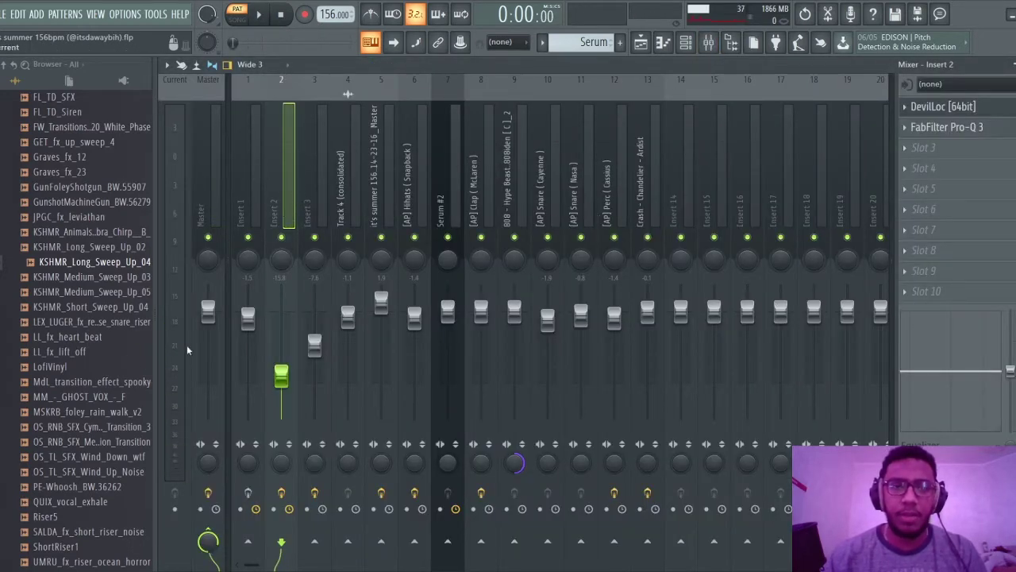
pyautogui.click(953, 106)
pyautogui.click(955, 108)
pyautogui.click(957, 132)
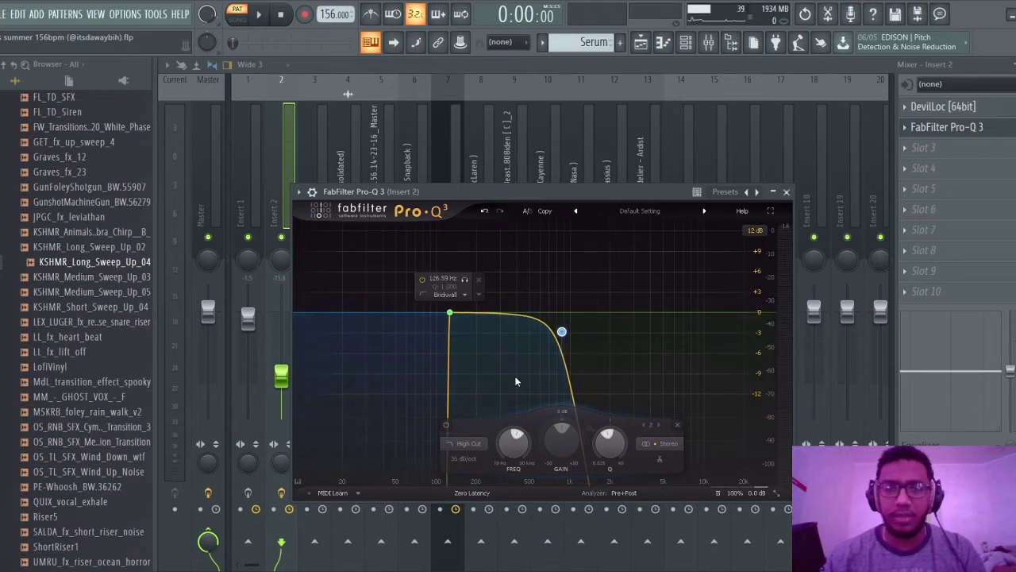
pyautogui.press('space')
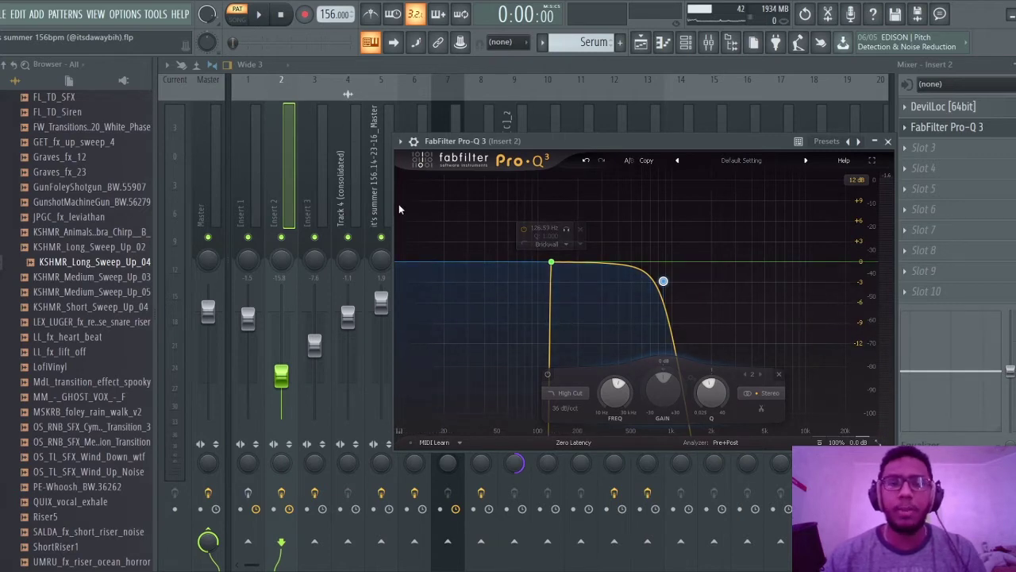
pyautogui.moveTo(586, 140); pyautogui.dragTo(545, 121)
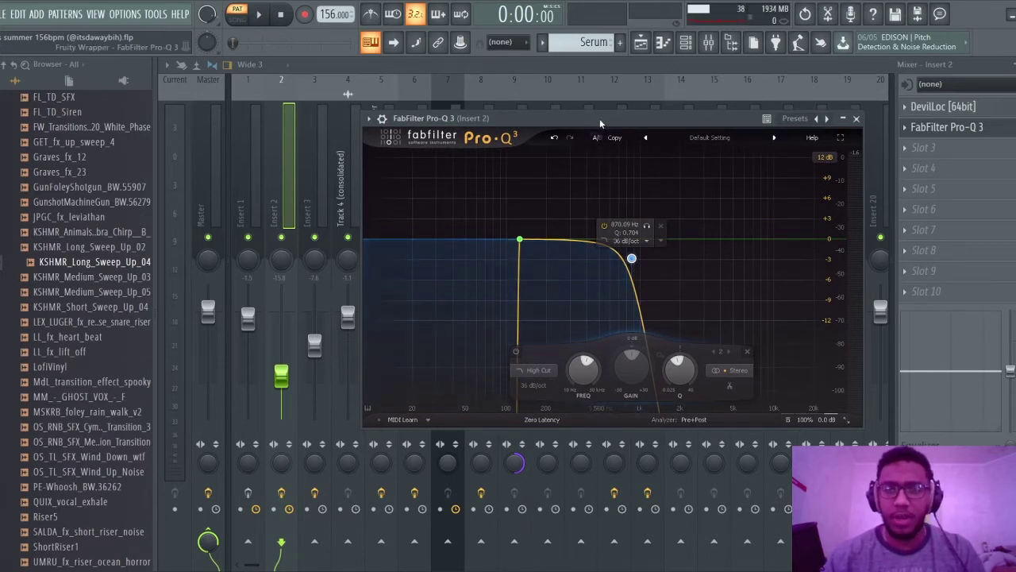
pyautogui.moveTo(596, 117); pyautogui.dragTo(592, 96)
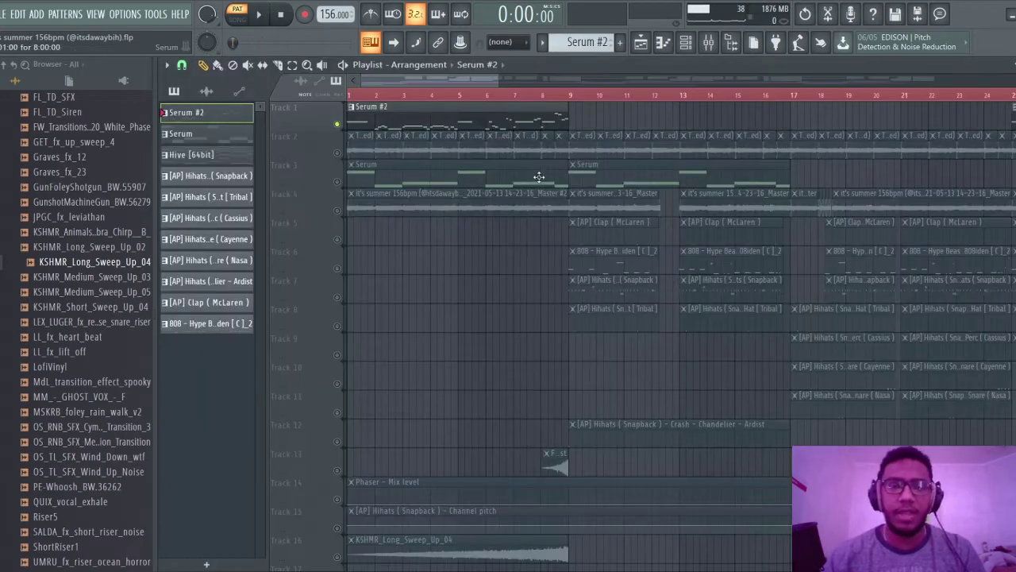
# - View the Serum #2 melody in the piano roll and play the pattern through once
pyautogui.click(685, 43)
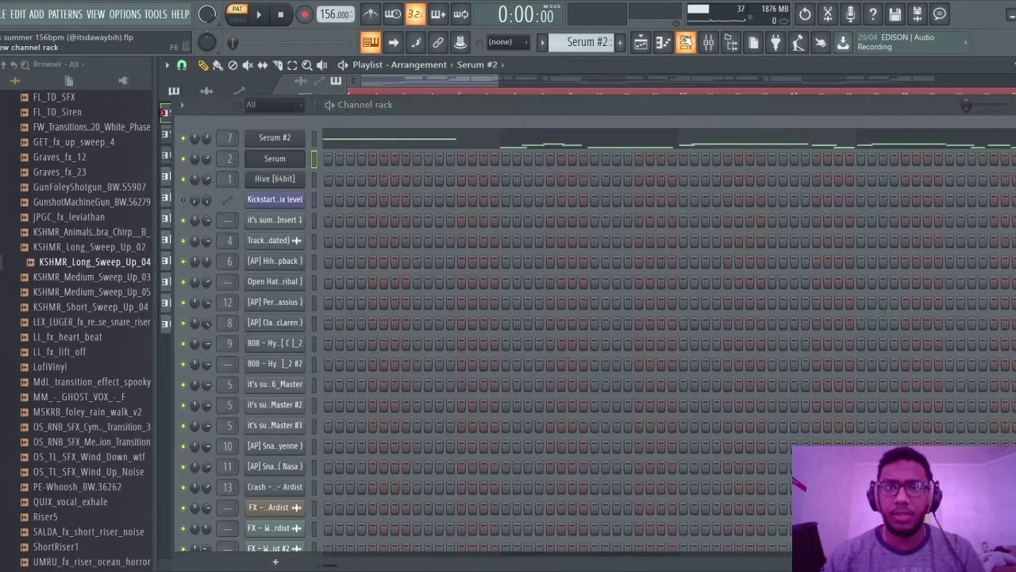
pyautogui.click(402, 149)
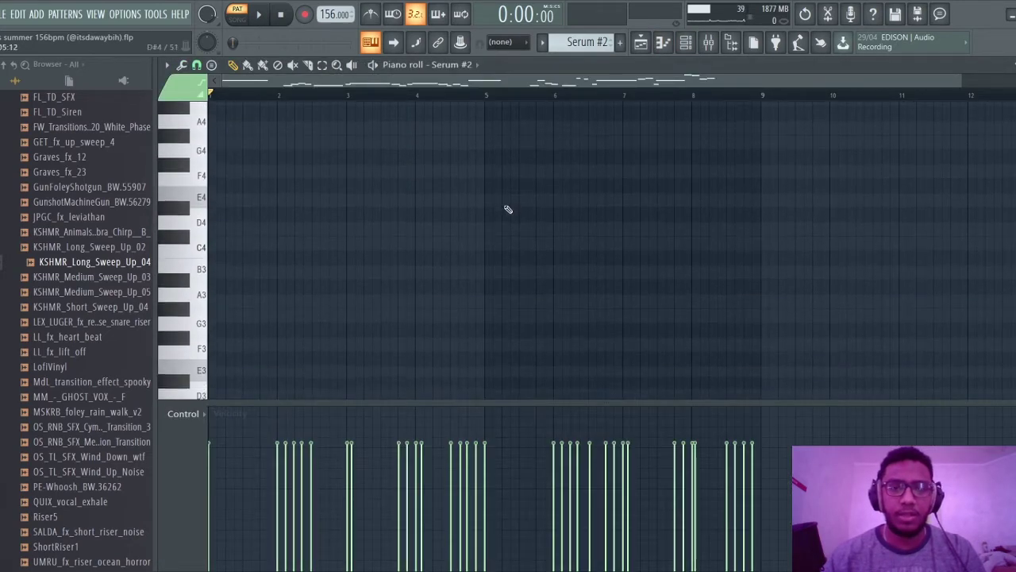
pyautogui.press('space')
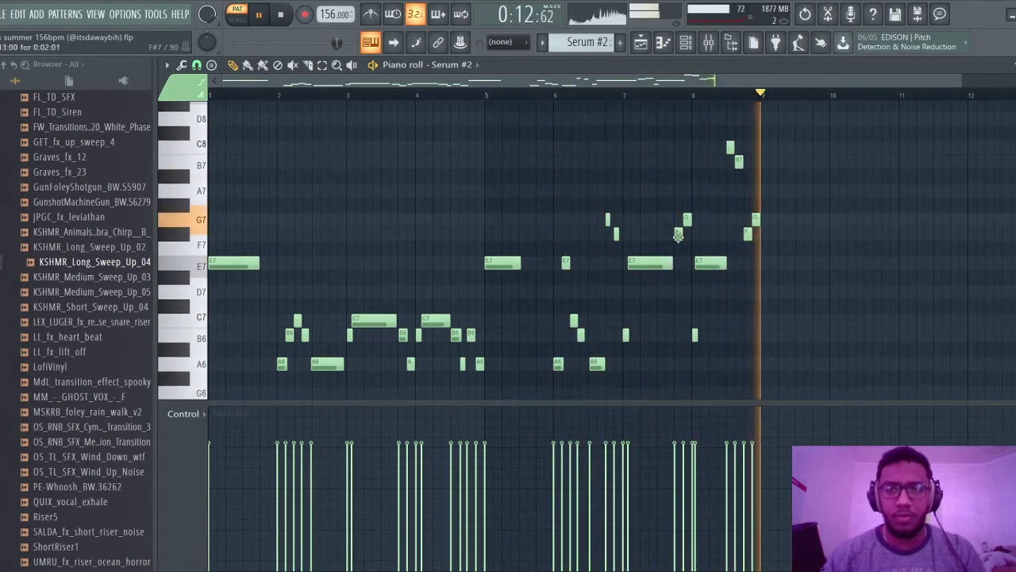
pyautogui.press('space')
# - Examine the Fruity Chorus settings on mixer Insert 3
pyautogui.press('F9')
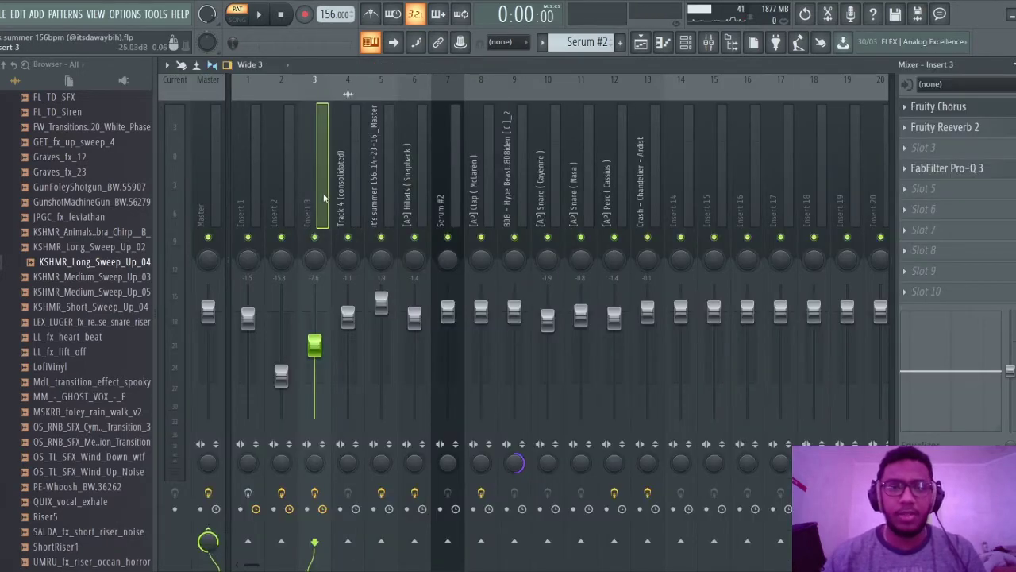
pyautogui.click(958, 115)
pyautogui.moveTo(451, 271); pyautogui.dragTo(475, 232)
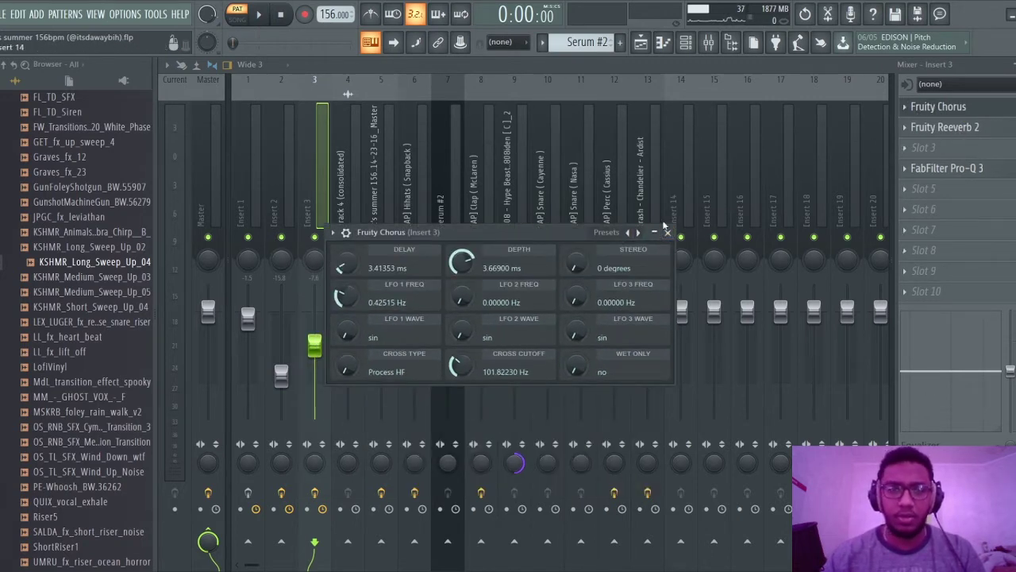
pyautogui.moveTo(592, 226); pyautogui.dragTo(601, 218)
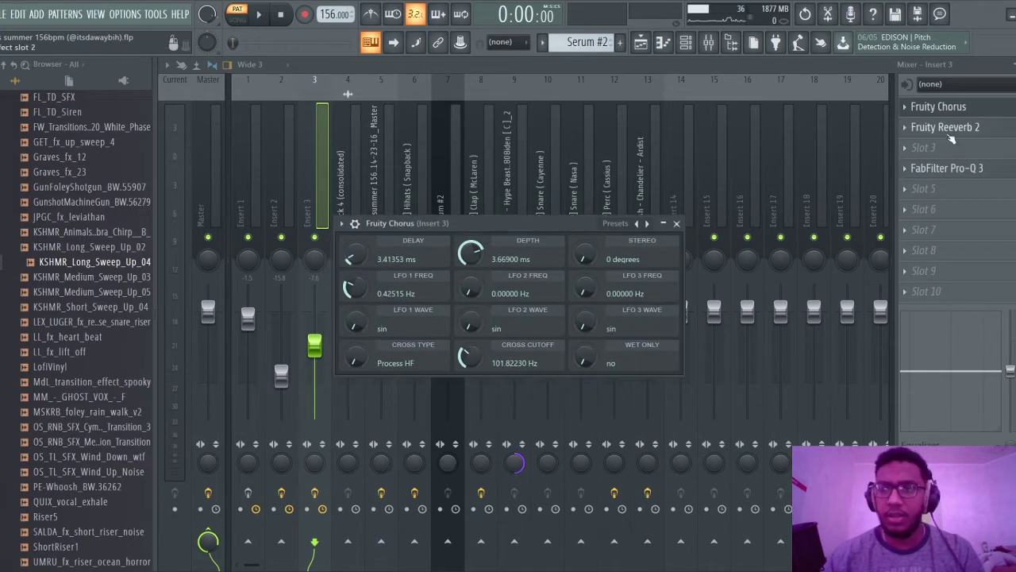
# - Examine the Fruity Reeverb 2 settings on Insert 3 and close the plugin
pyautogui.click(950, 130)
pyautogui.moveTo(374, 130); pyautogui.dragTo(410, 134)
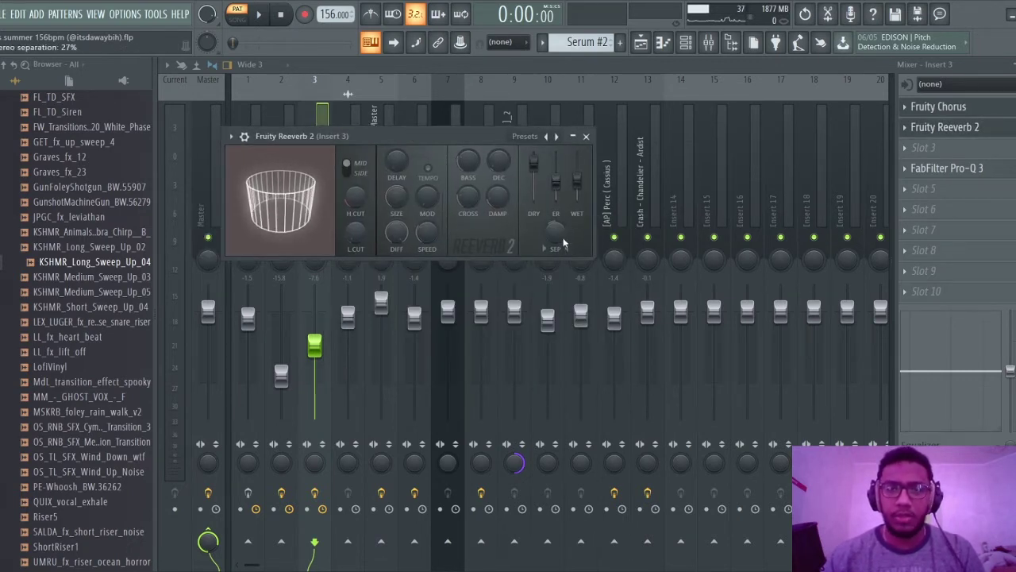
pyautogui.moveTo(452, 135); pyautogui.dragTo(519, 141)
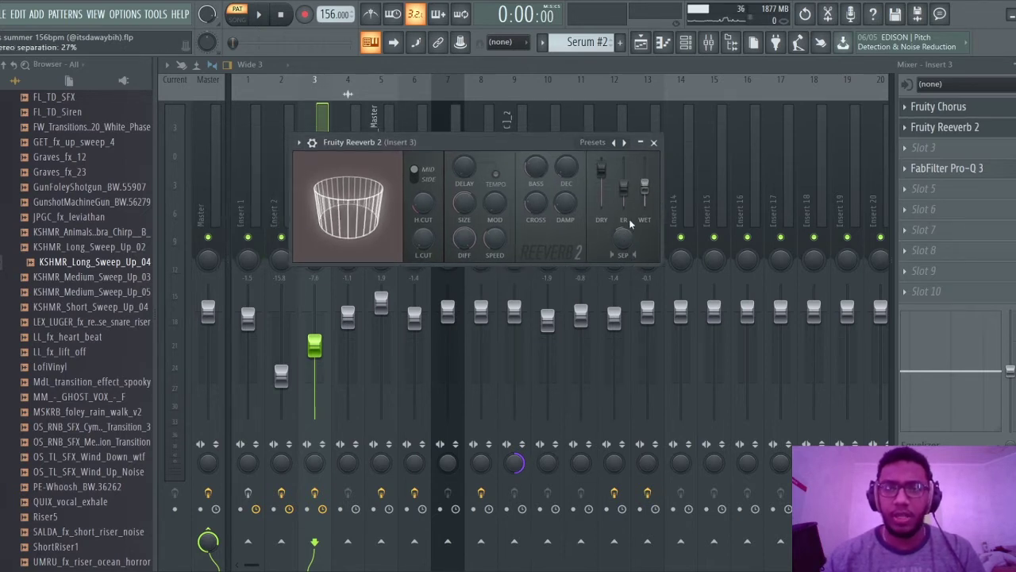
pyautogui.click(653, 142)
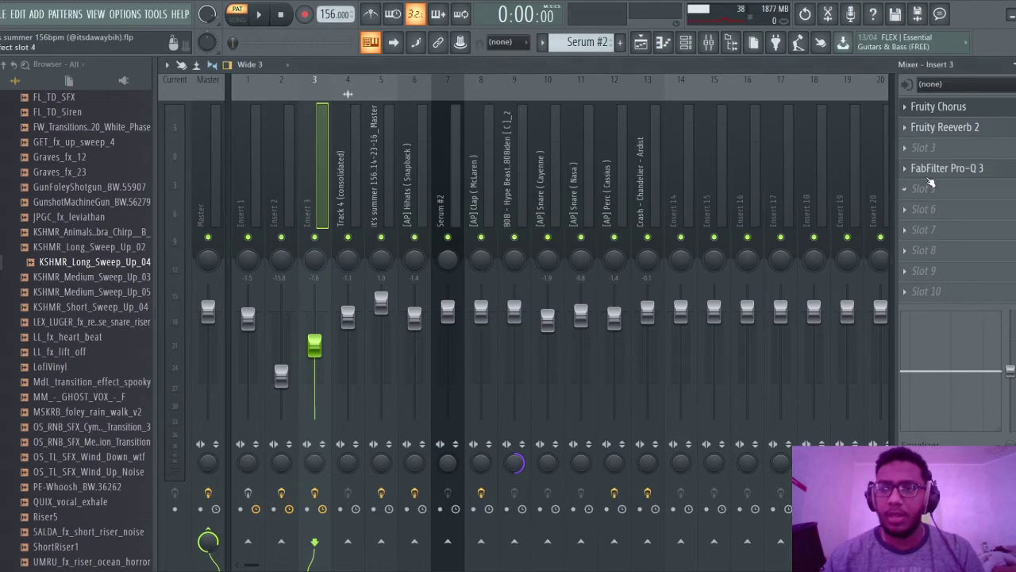
# - Examine the FabFilter Pro-Q 3 curve on Insert 3 and close the plugin
pyautogui.click(946, 168)
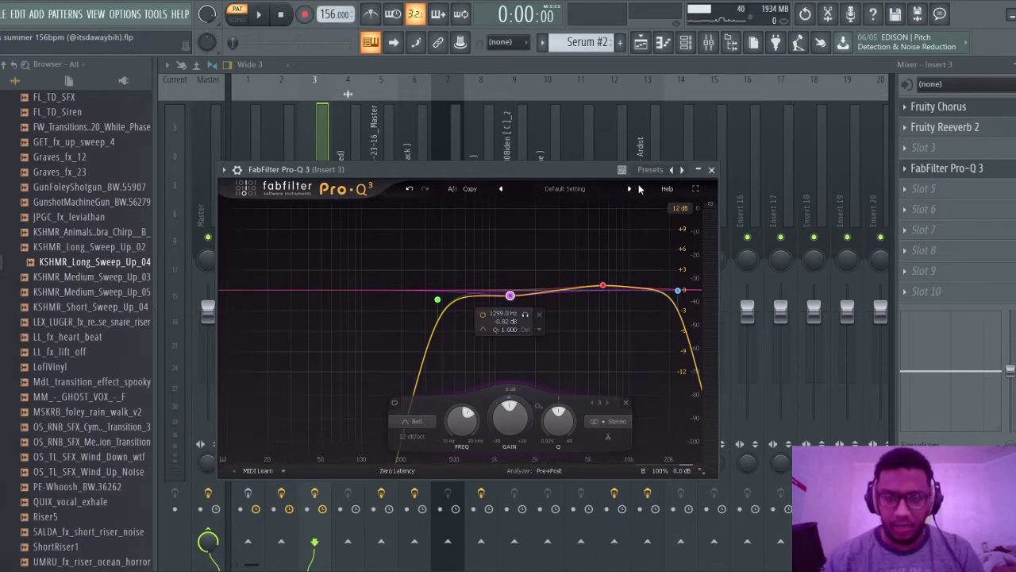
pyautogui.click(700, 170)
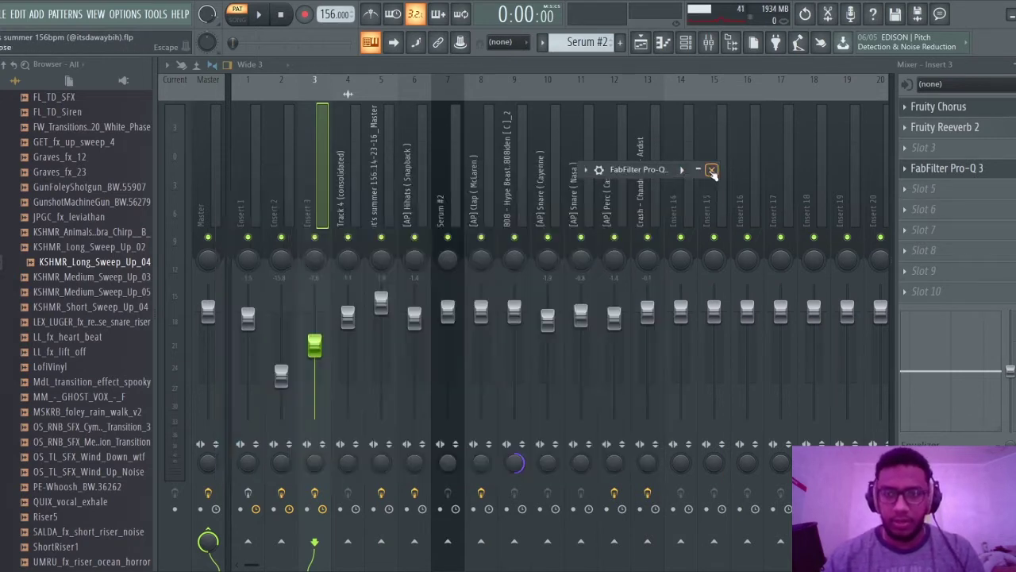
pyautogui.click(711, 169)
# - Inspect the Master #3 audio clip's sample settings from the playlist, and examine the FabFilter Pro-Q 3 and Fruity Flangus on its mixer track
pyautogui.click(641, 43)
pyautogui.doubleClick(446, 380)
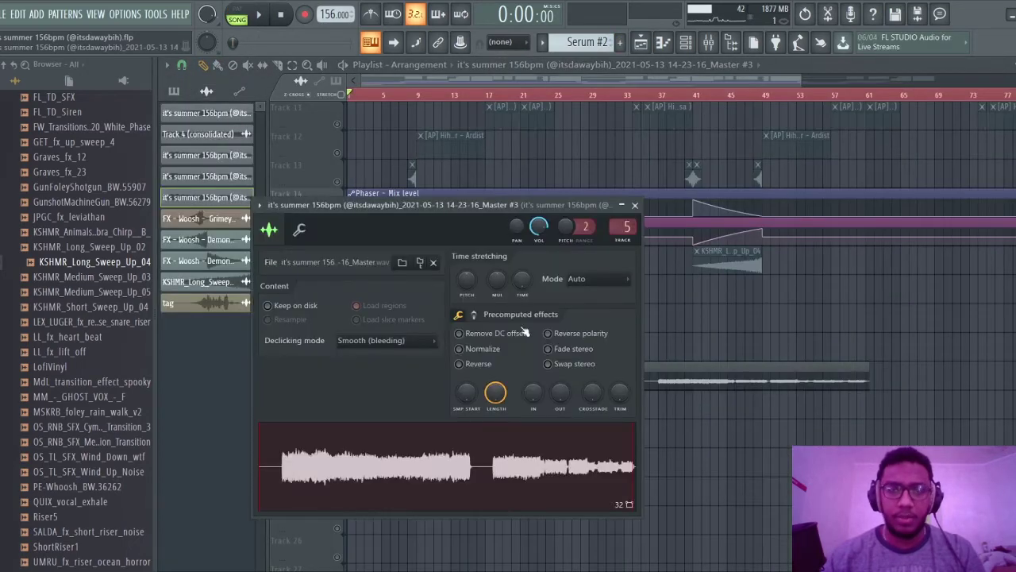
pyautogui.click(708, 43)
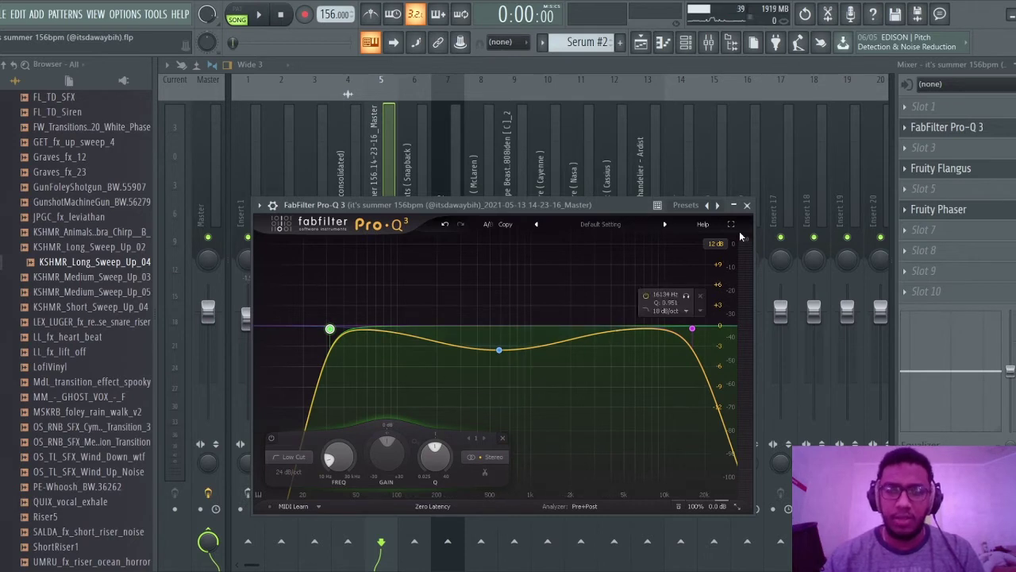
pyautogui.click(746, 206)
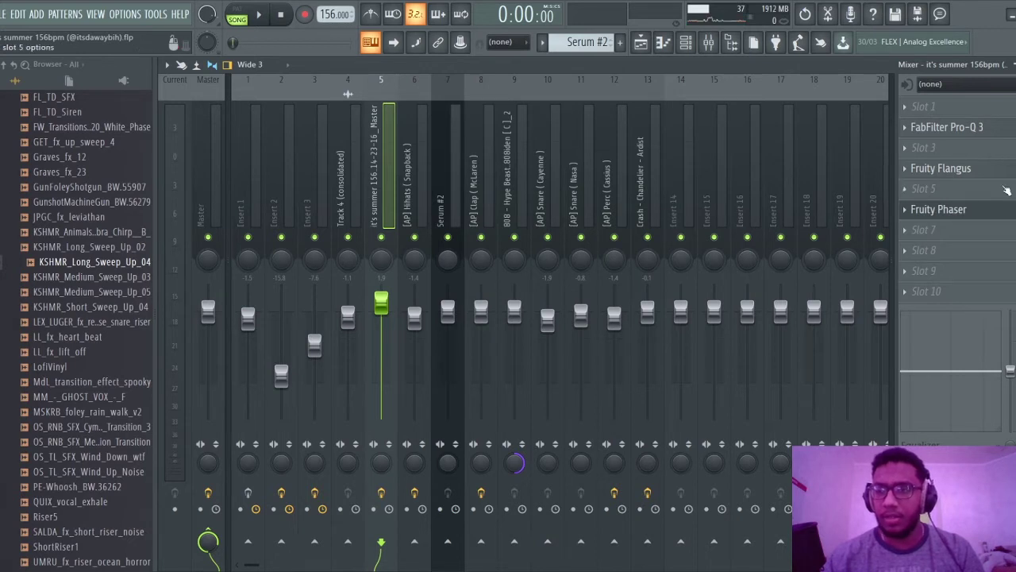
pyautogui.click(976, 172)
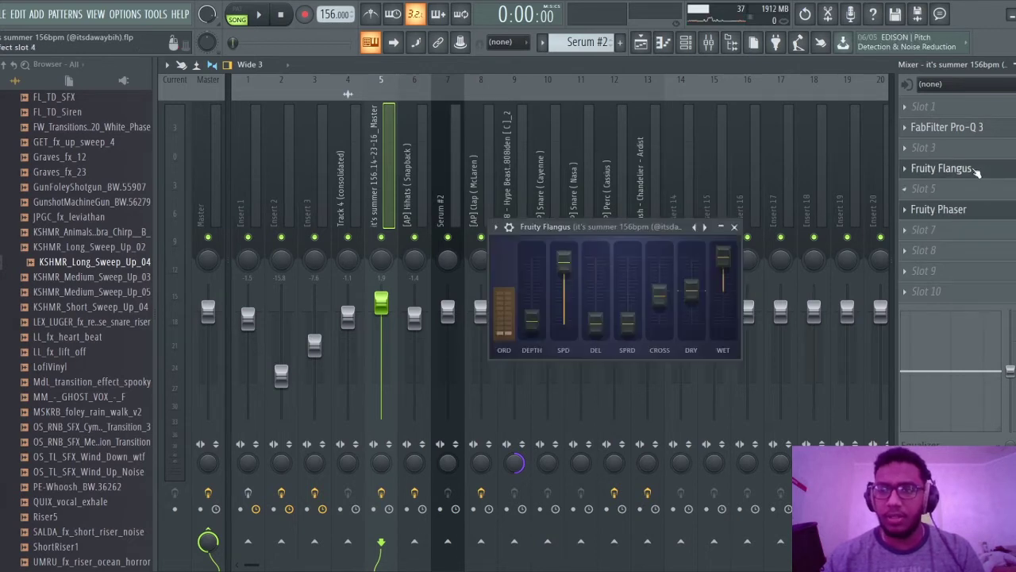
pyautogui.click(734, 228)
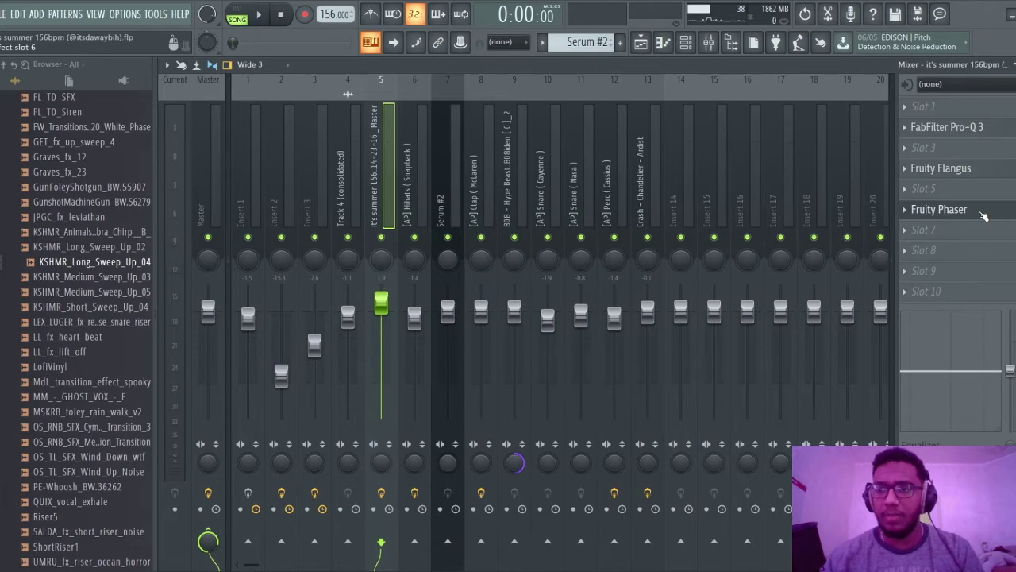
# - Examine the Fruity Phaser slot on the mixer track alongside the Phaser mix level automation and the other playlist tracks
pyautogui.press('F5')
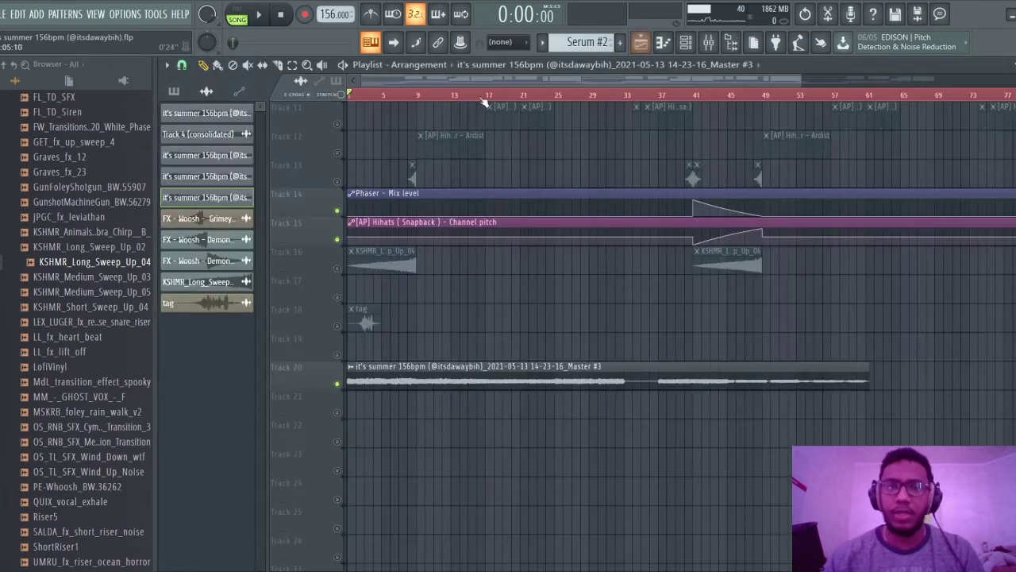
pyautogui.scroll(1, 637, 307)
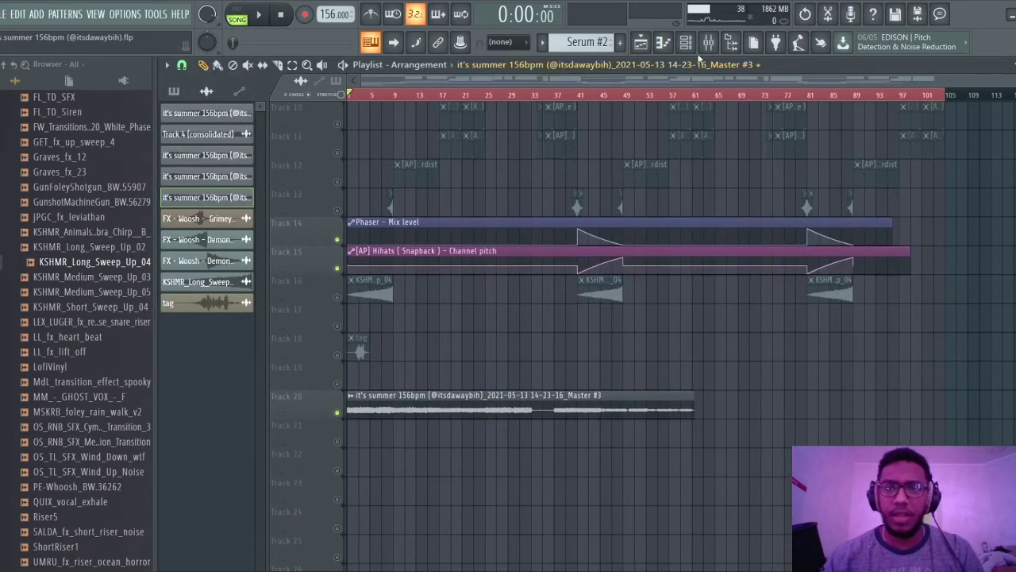
pyautogui.press('F9')
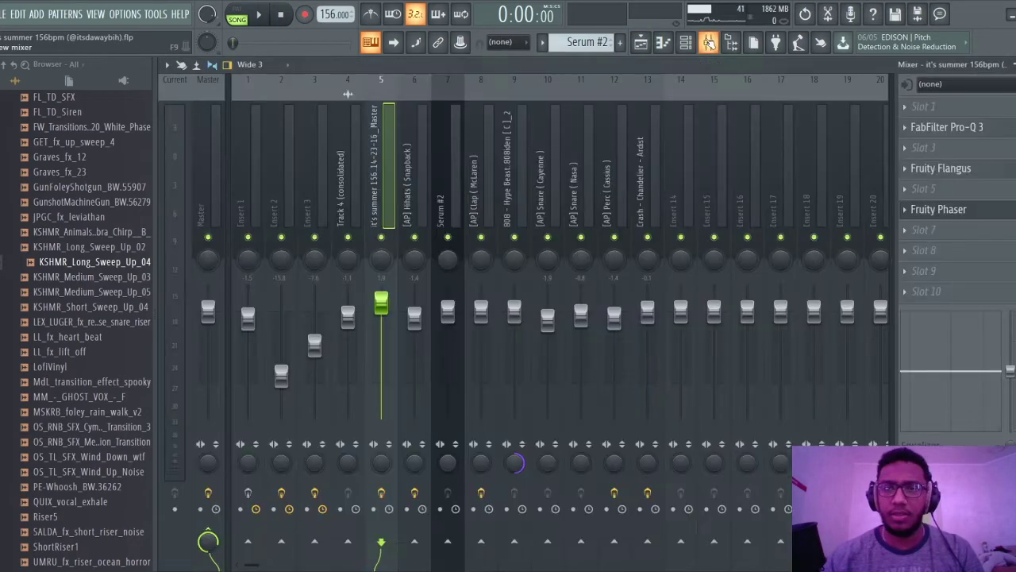
pyautogui.click(640, 43)
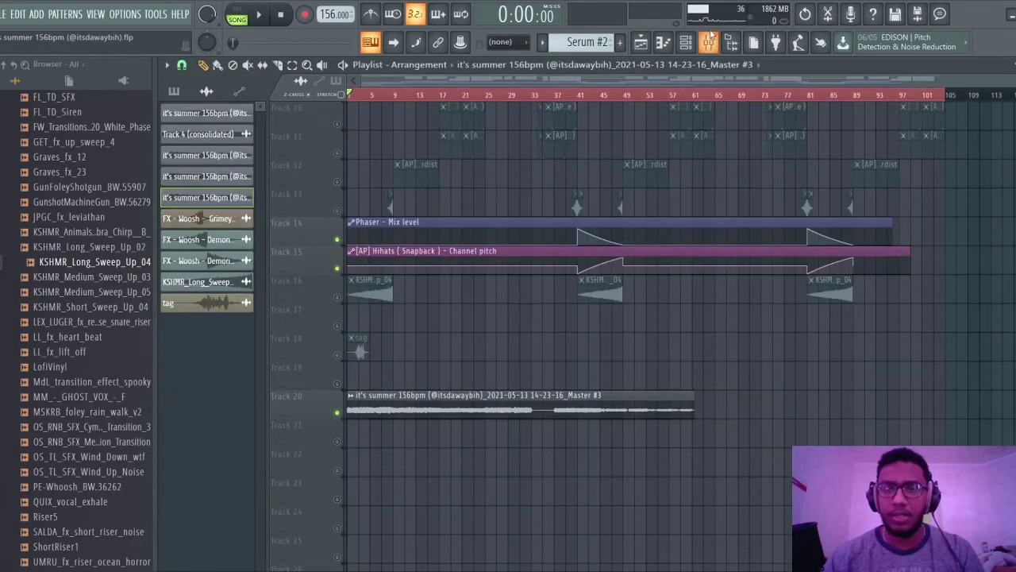
pyautogui.press('F9')
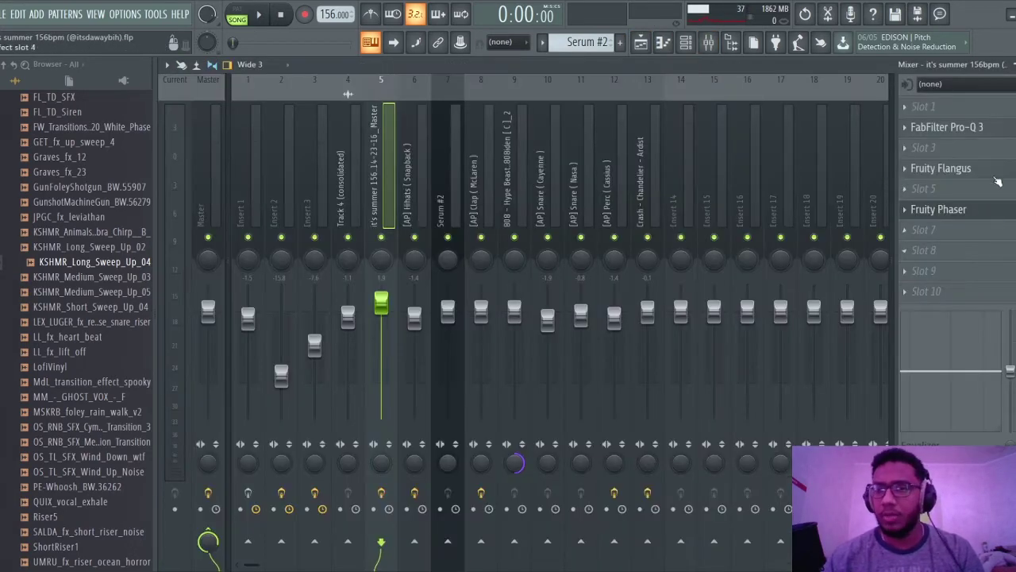
pyautogui.click(640, 42)
pyautogui.scroll(-2, 514, 339)
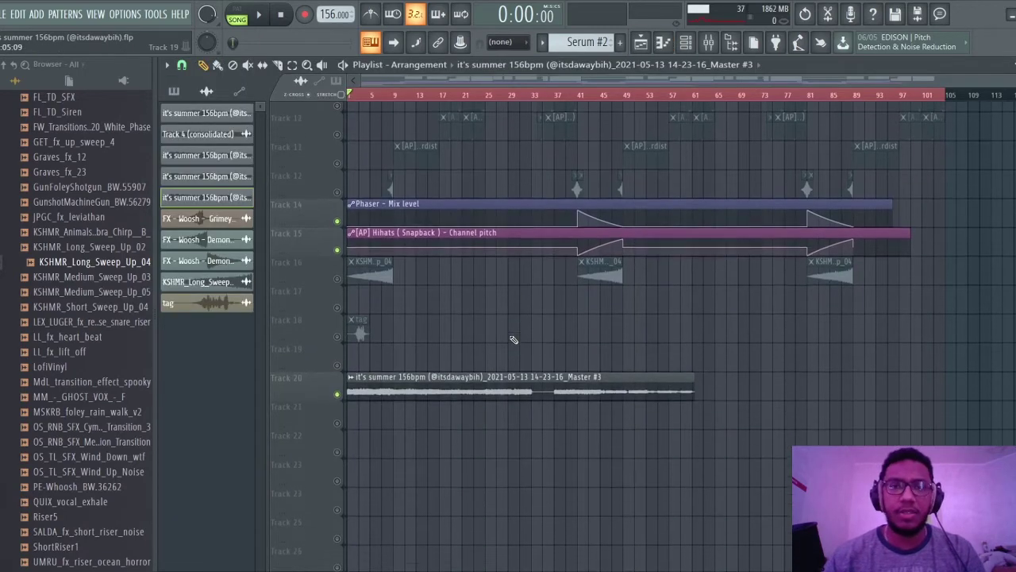
pyautogui.scroll(4, 540, 325)
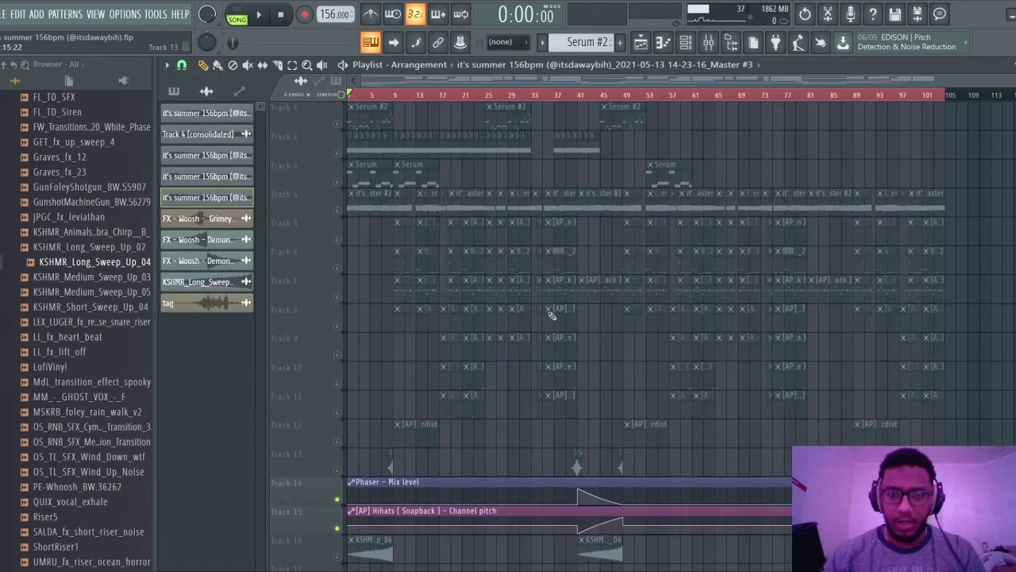
pyautogui.scroll(-3, 540, 326)
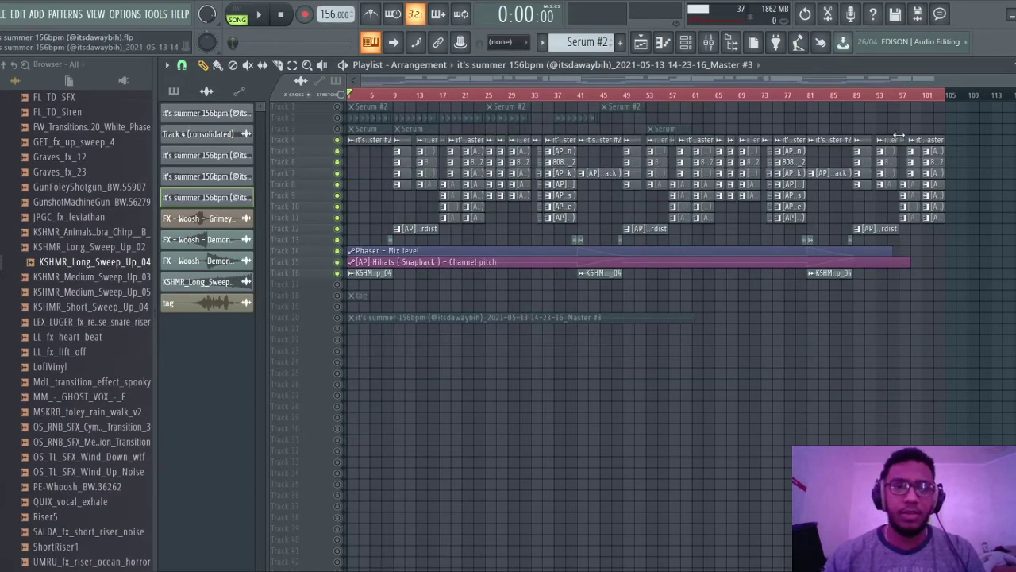
# - Play the arrangement from the start with the Serum tracks muted, inspecting the playlist clips, and stop playback
pyautogui.press('space')
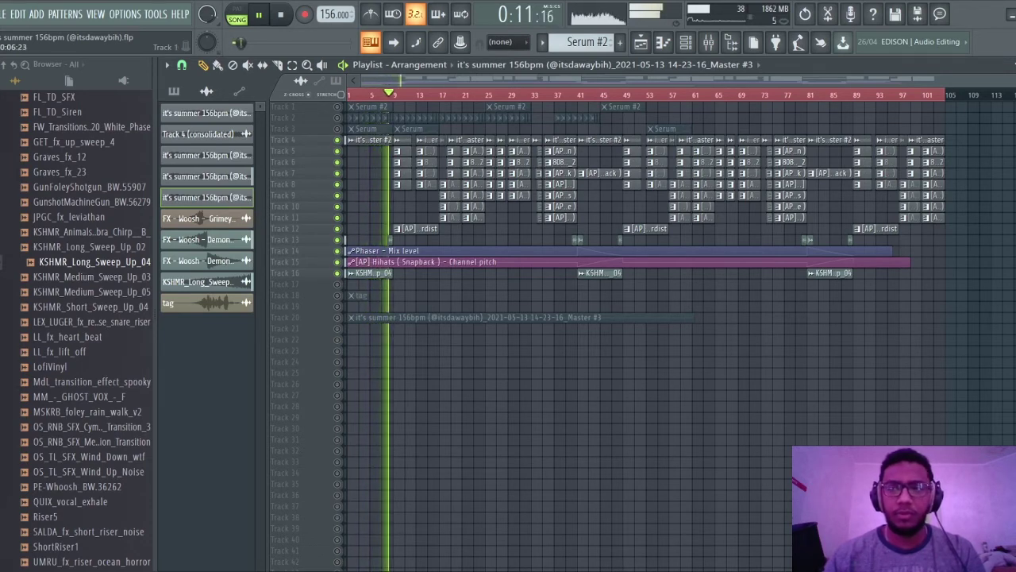
pyautogui.scroll(2, 360, 204)
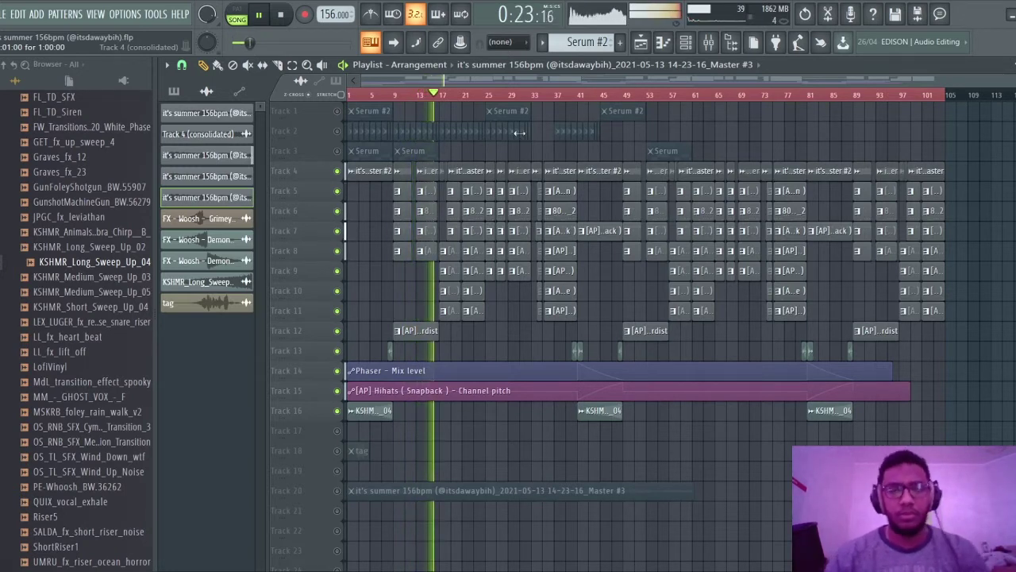
pyautogui.scroll(3, 469, 104)
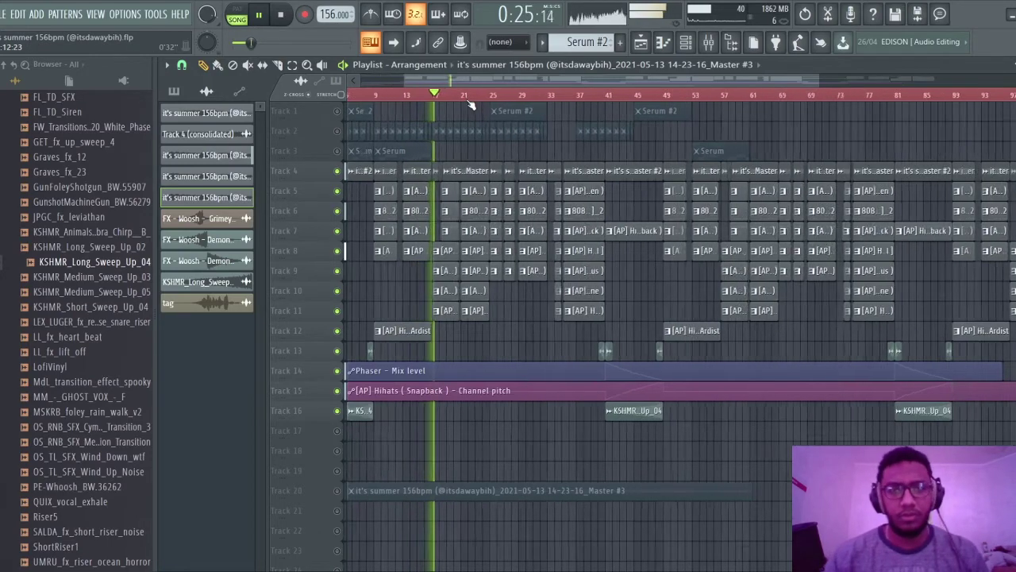
pyautogui.scroll(-2, 470, 104)
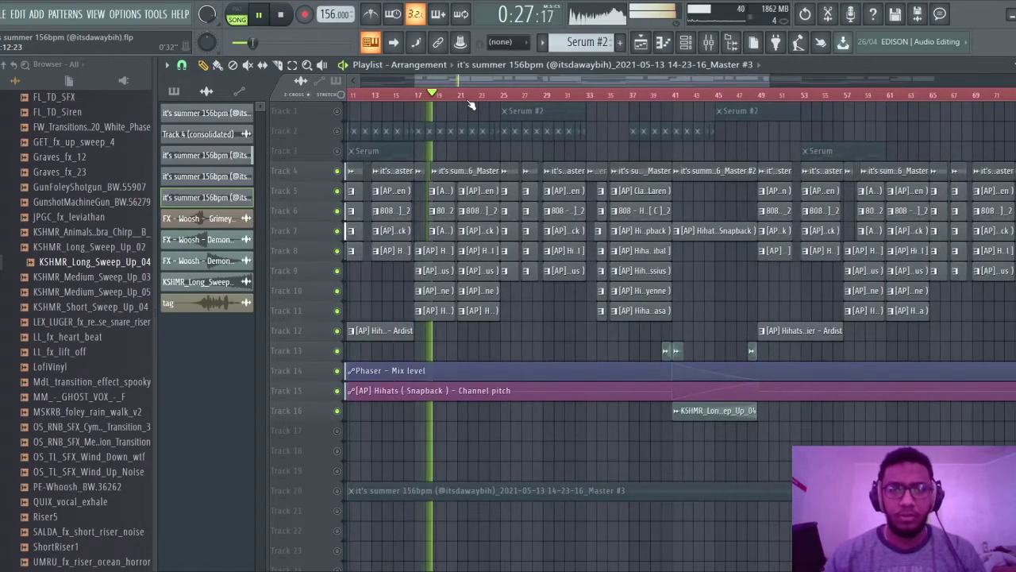
pyautogui.scroll(-2, 469, 104)
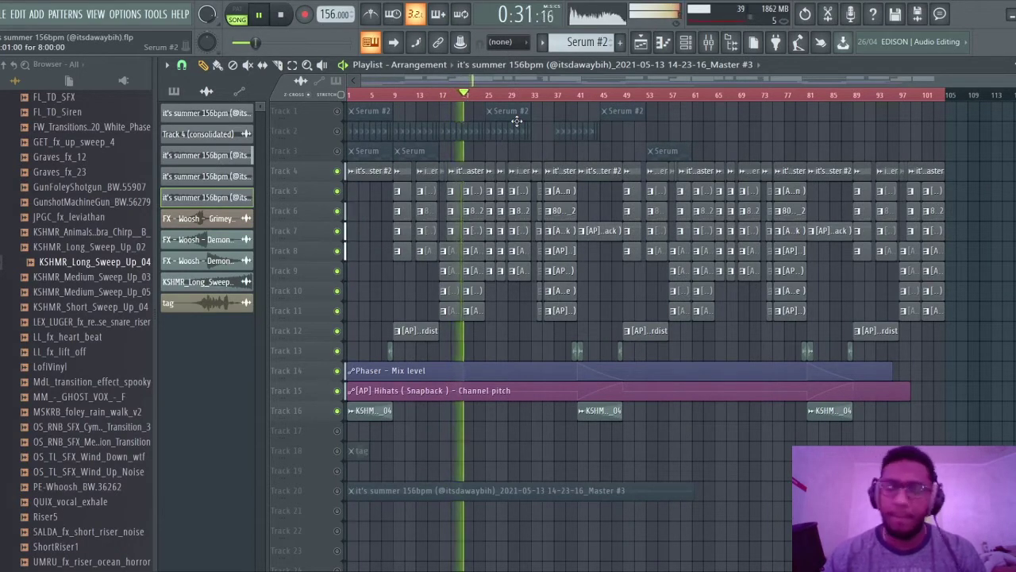
pyautogui.press('space')
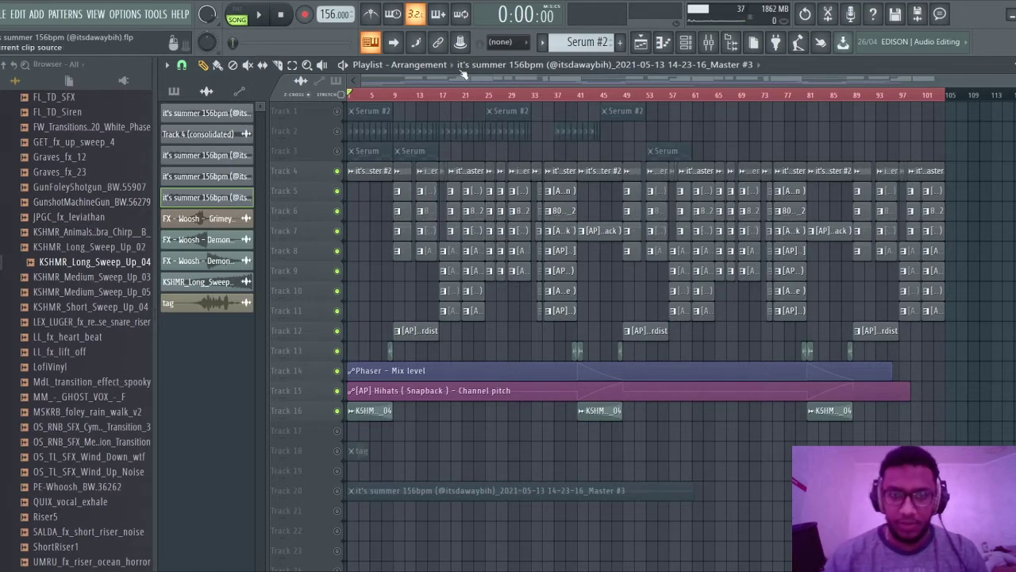
# - Review the [AP] Clap ( McLaren ) notes in the piano roll and leave playback stopped
pyautogui.scroll(2, 353, 93)
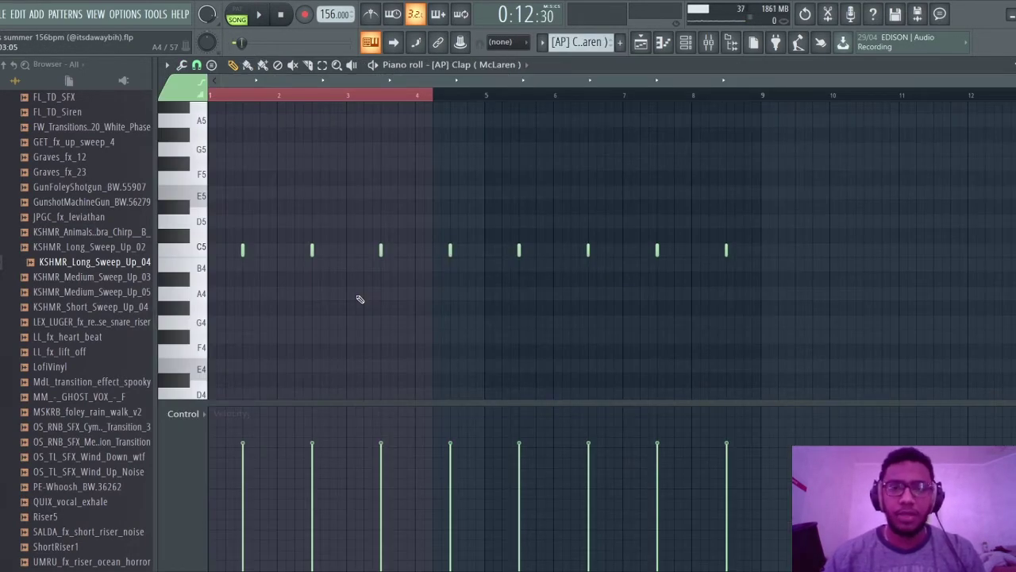
pyautogui.press('space')
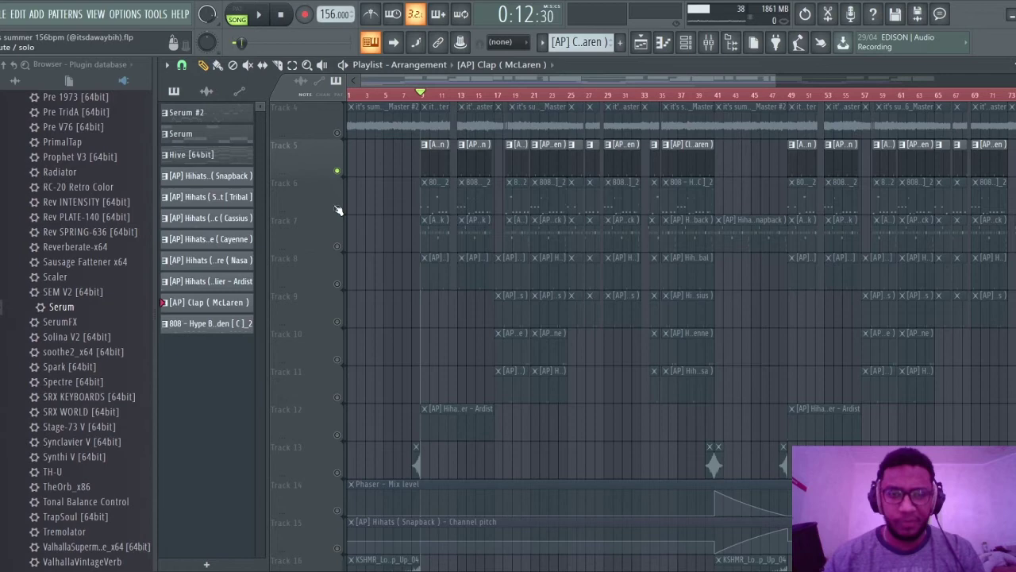
# - Solo Track 6 and audition the 808 - Hype Beast Wide pattern in the piano roll over bars 1 to 8
pyautogui.rightClick(337, 209)
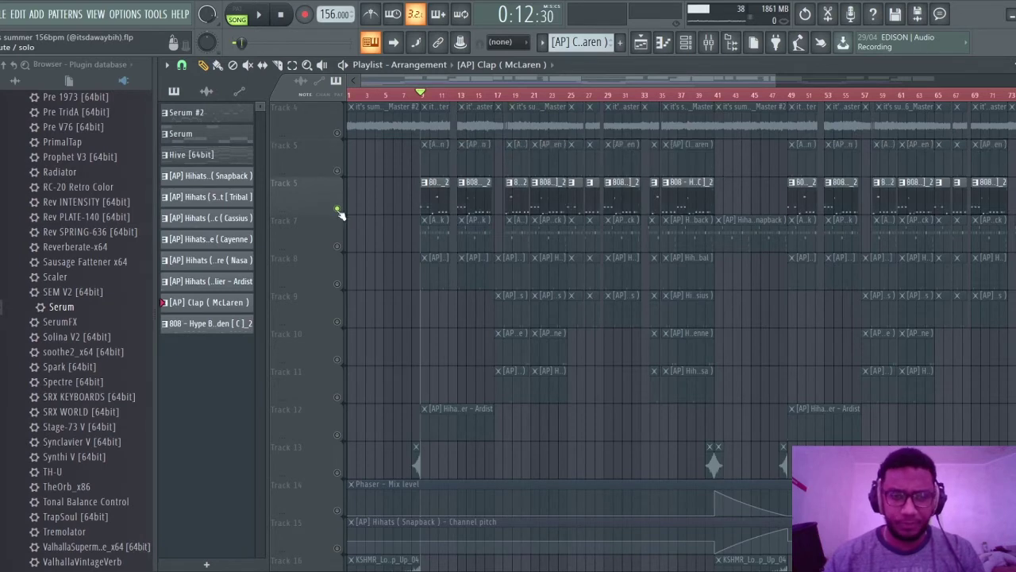
pyautogui.click(685, 42)
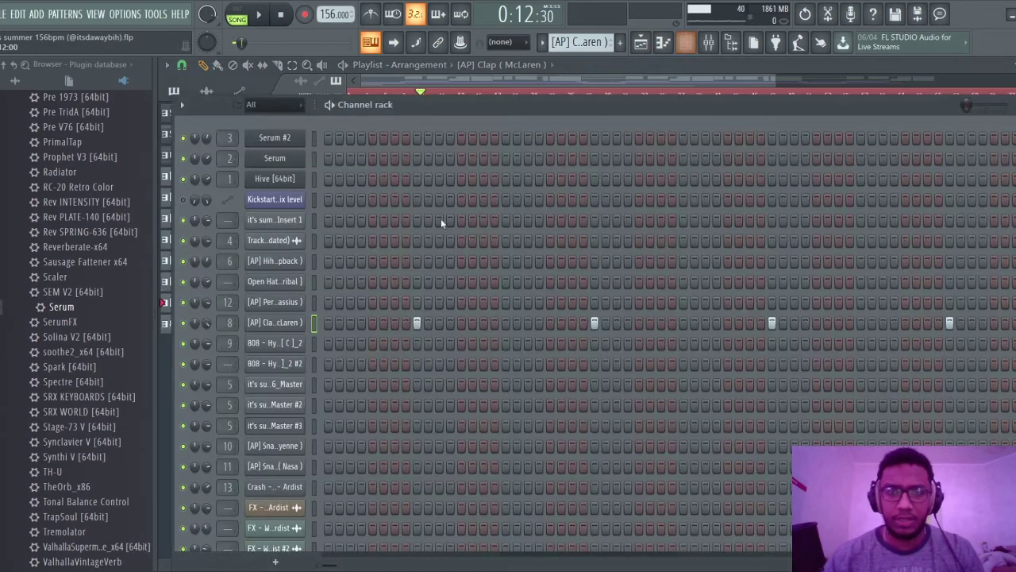
pyautogui.click(643, 36)
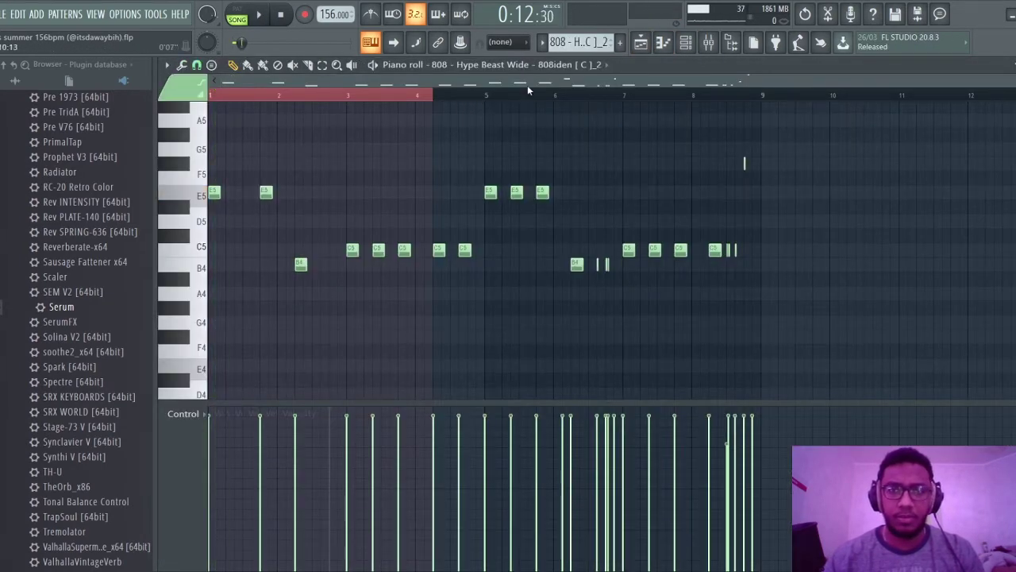
pyautogui.press('space')
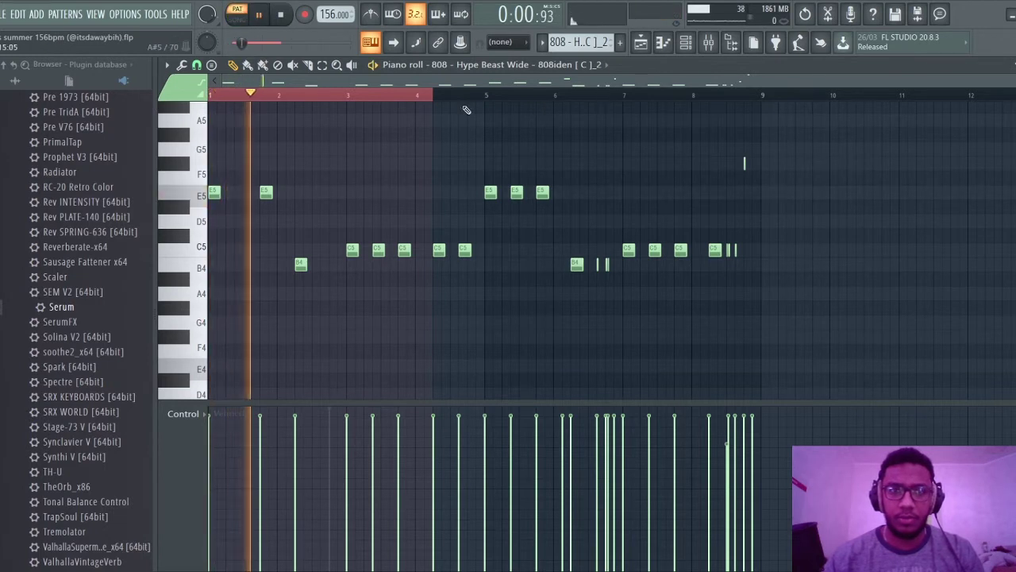
pyautogui.moveTo(433, 96); pyautogui.dragTo(762, 105)
pyautogui.rightClick(872, 180)
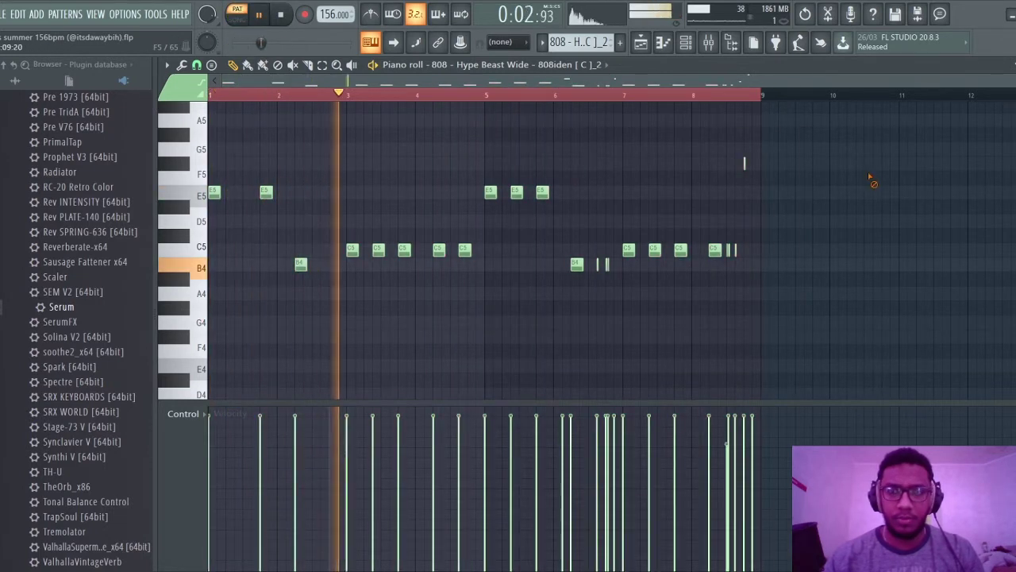
pyautogui.scroll(1, 717, 228)
pyautogui.scroll(1, 717, 225)
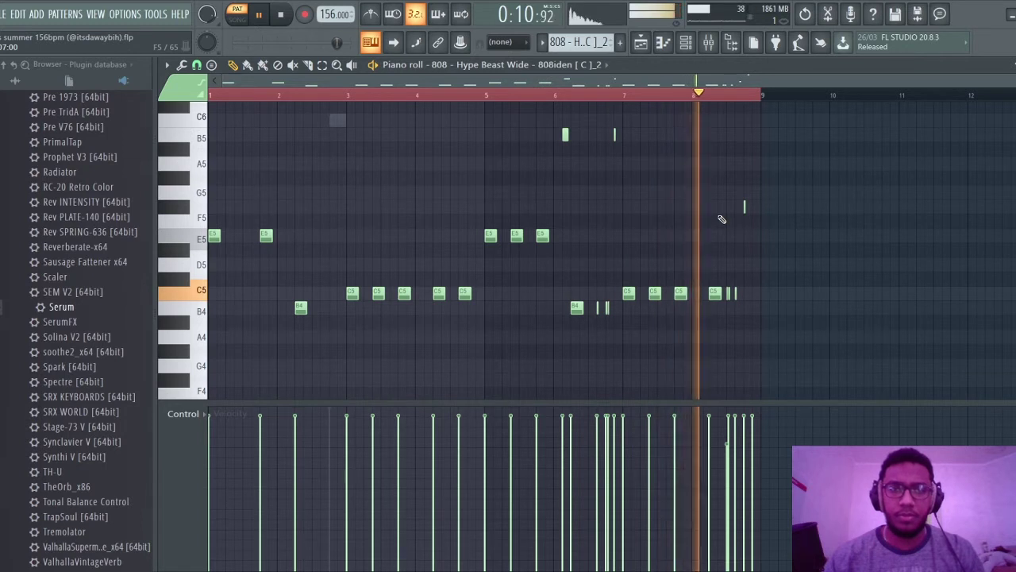
pyautogui.press('space')
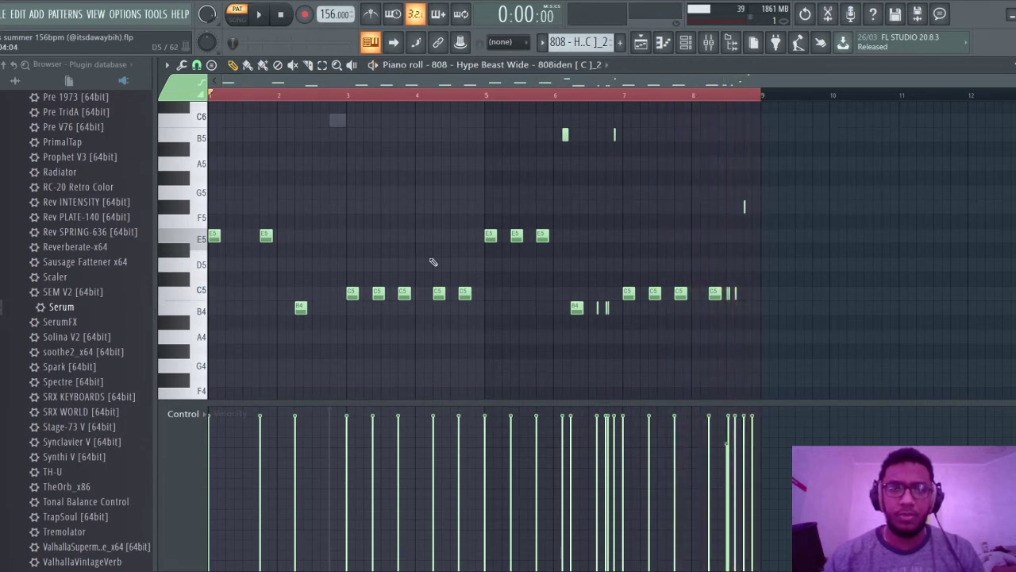
# - Show the second 808 channel's C6 note in the piano roll and play the pattern to hear it
pyautogui.click(340, 123)
pyautogui.scroll(3, 337, 134)
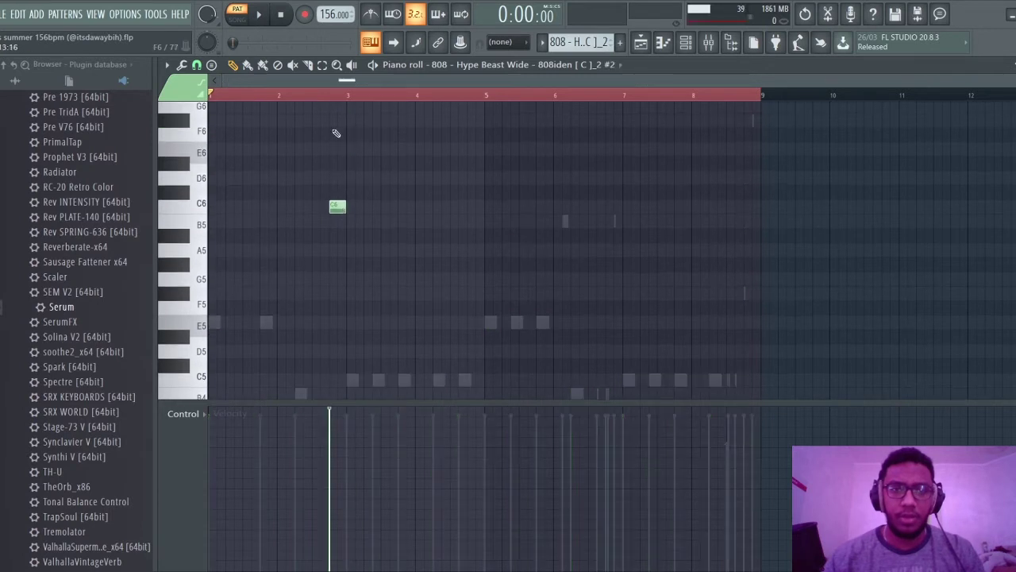
pyautogui.press('space')
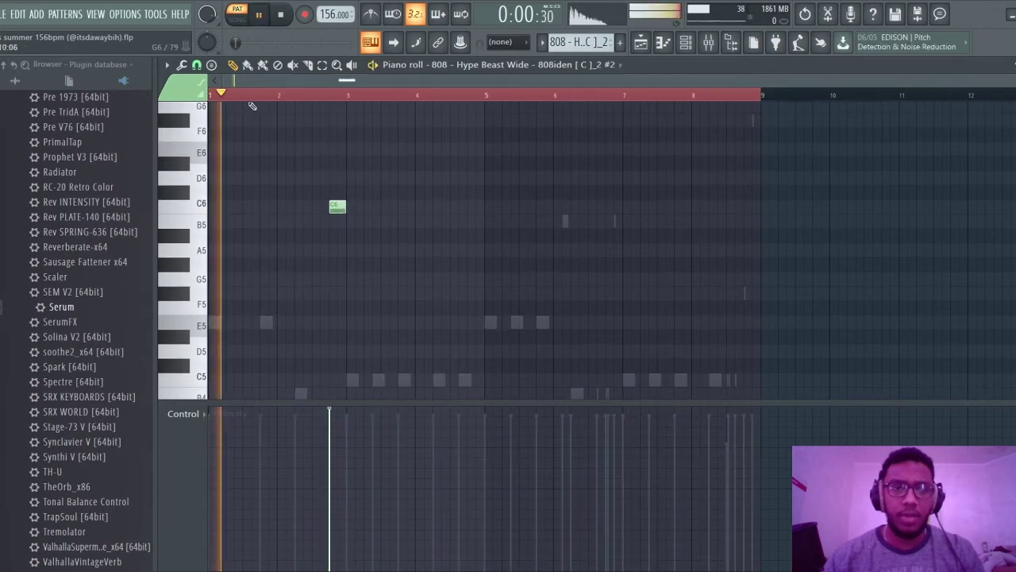
pyautogui.scroll(-2, 301, 148)
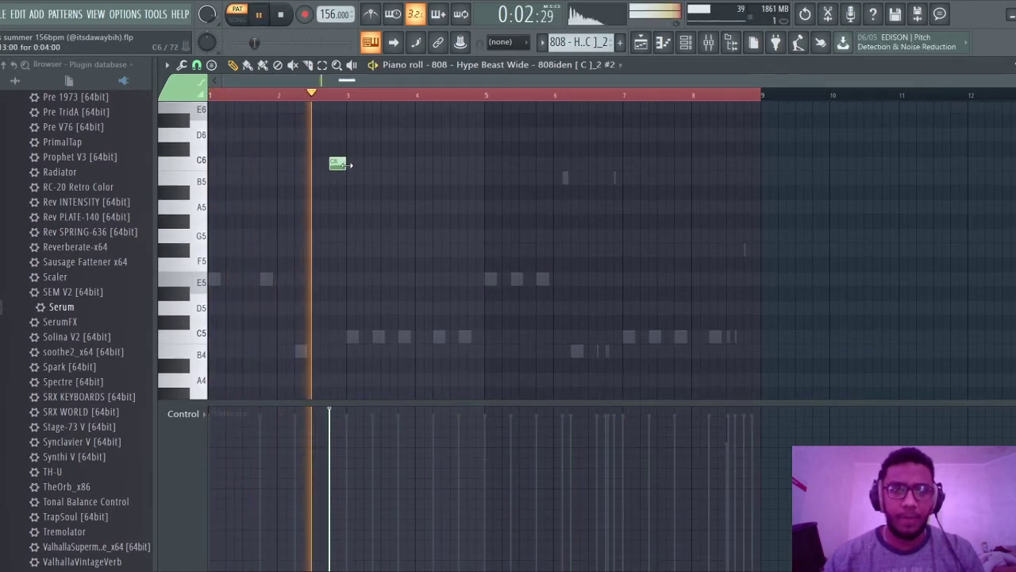
pyautogui.press('space')
pyautogui.scroll(-2, 388, 181)
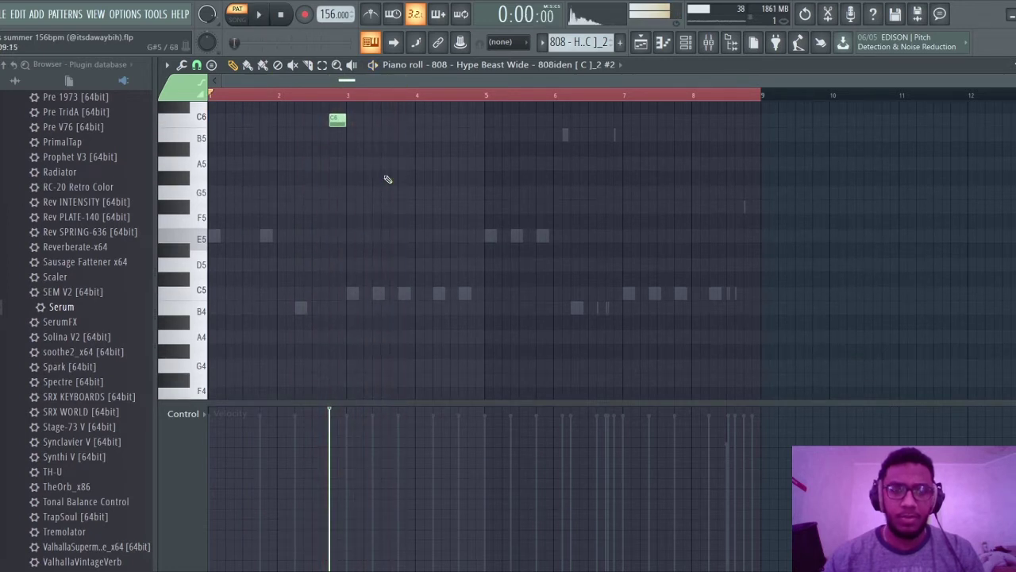
# - Solo Track 7 in the playlist and audition the [AP] Hihats ( Snapback ) pattern over bars 1 to 8
pyautogui.press('F5')
pyautogui.scroll(4, 418, 106)
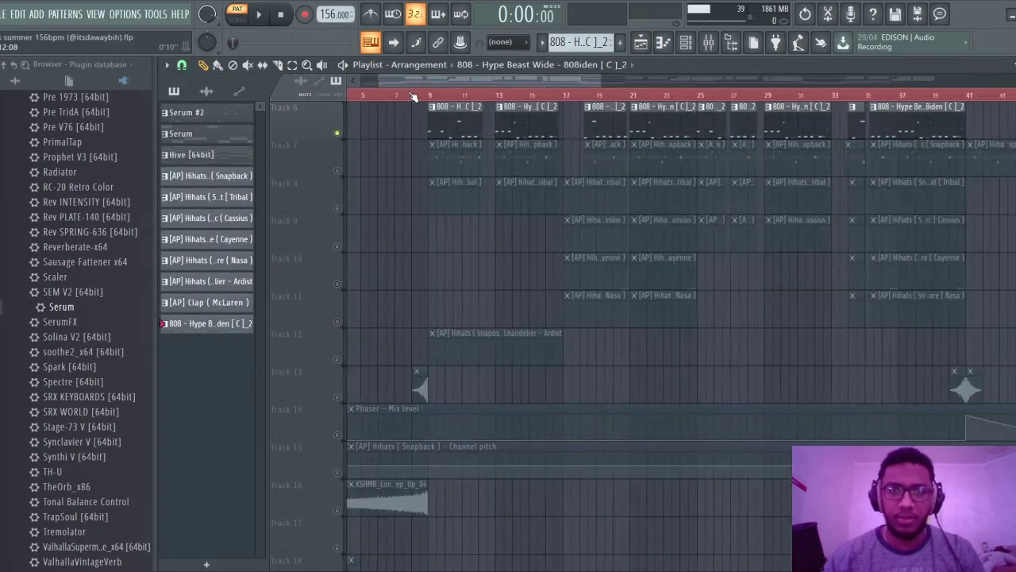
pyautogui.scroll(1, 456, 202)
pyautogui.scroll(2, 410, 193)
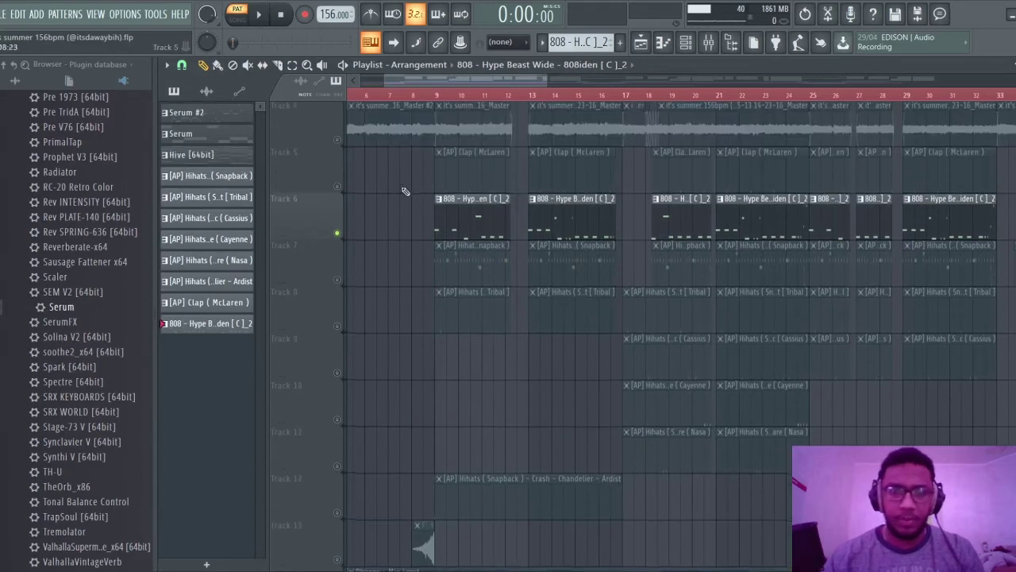
pyautogui.click(339, 284)
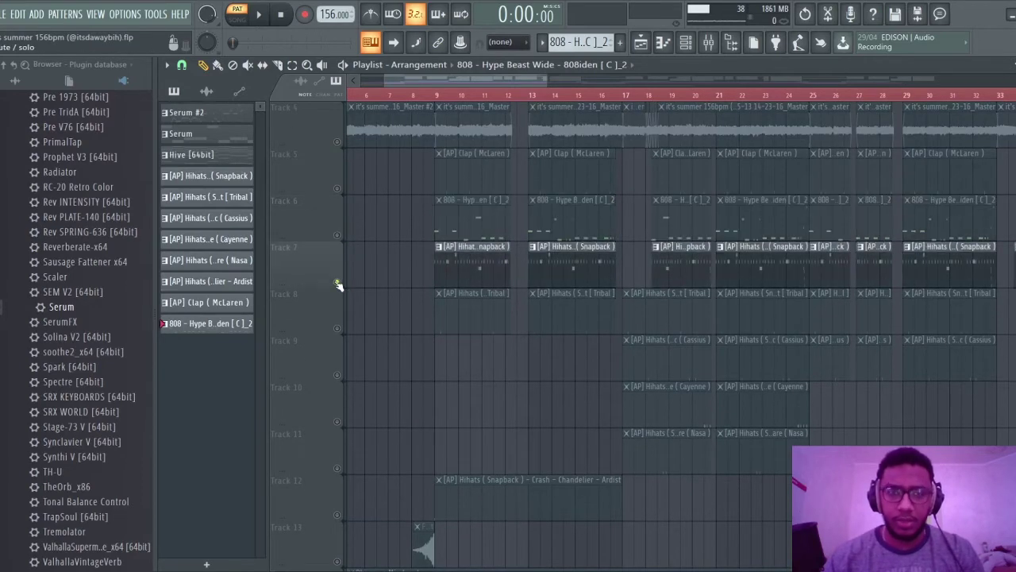
pyautogui.doubleClick(471, 279)
pyautogui.moveTo(352, 97); pyautogui.dragTo(774, 111)
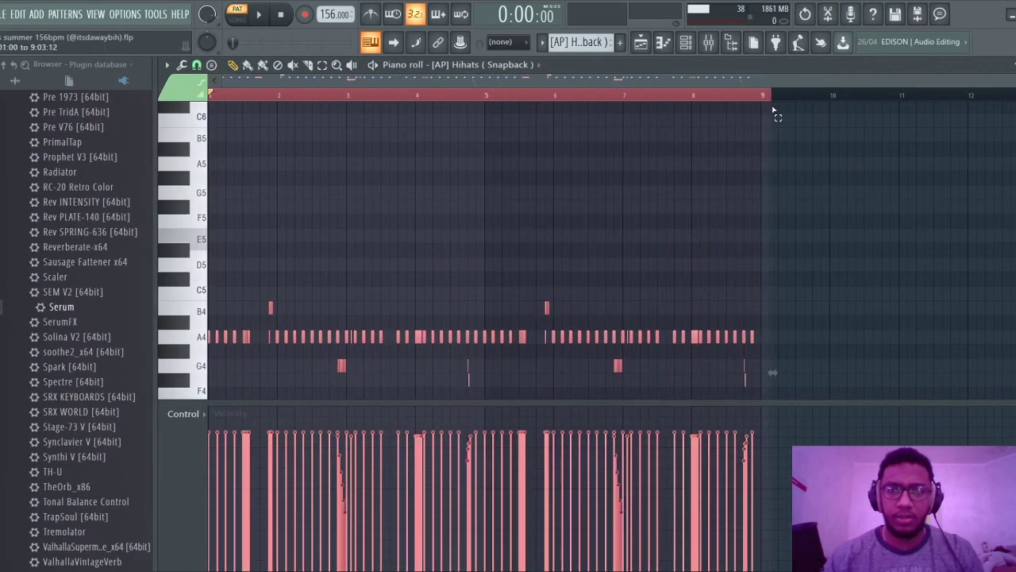
pyautogui.scroll(-3, 675, 215)
pyautogui.press('space')
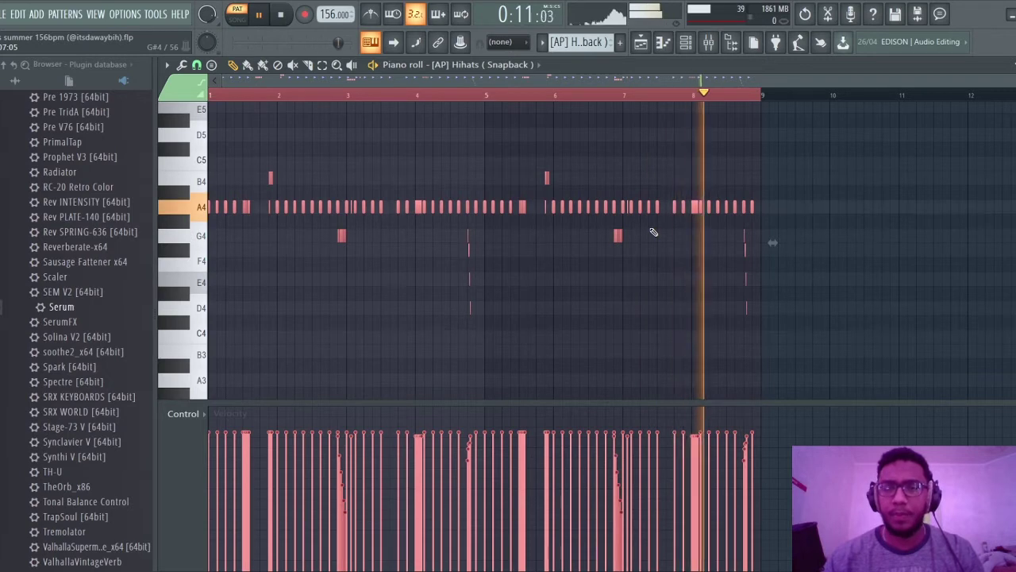
pyautogui.press('space')
# - Audition the Open Hat [ Tribal ] pattern in the piano roll over bars 1 to 8, and return to the playlist
pyautogui.press('F5')
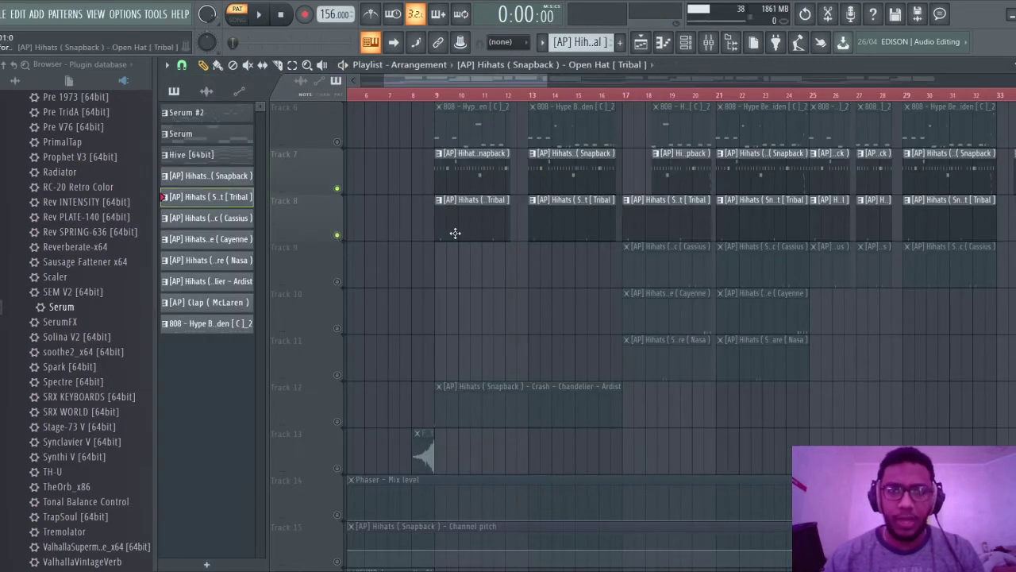
pyautogui.moveTo(210, 95); pyautogui.dragTo(762, 119)
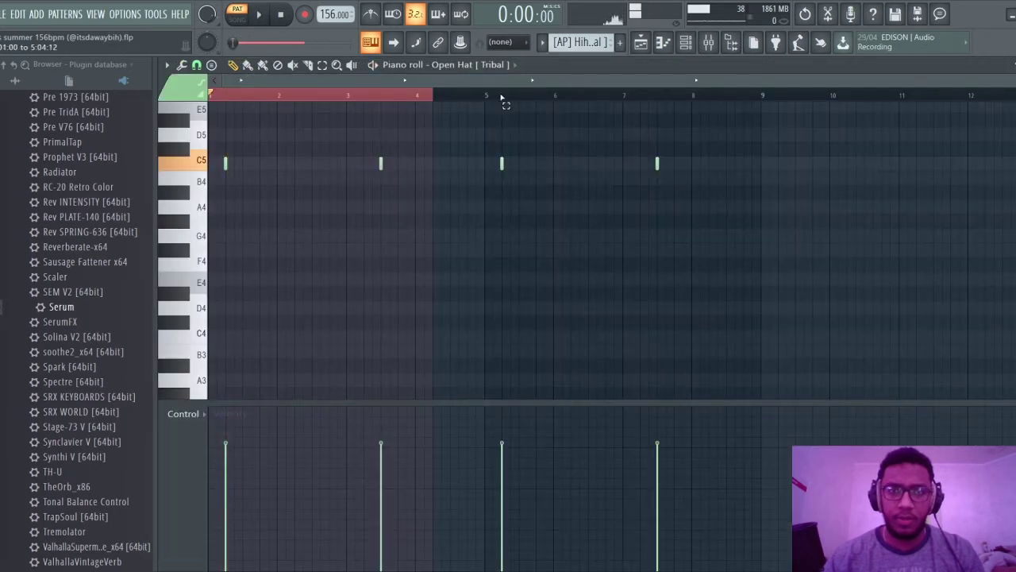
pyautogui.press('space')
pyautogui.keyDown('ctrl'); pyautogui.click(821, 230); pyautogui.keyUp('ctrl')
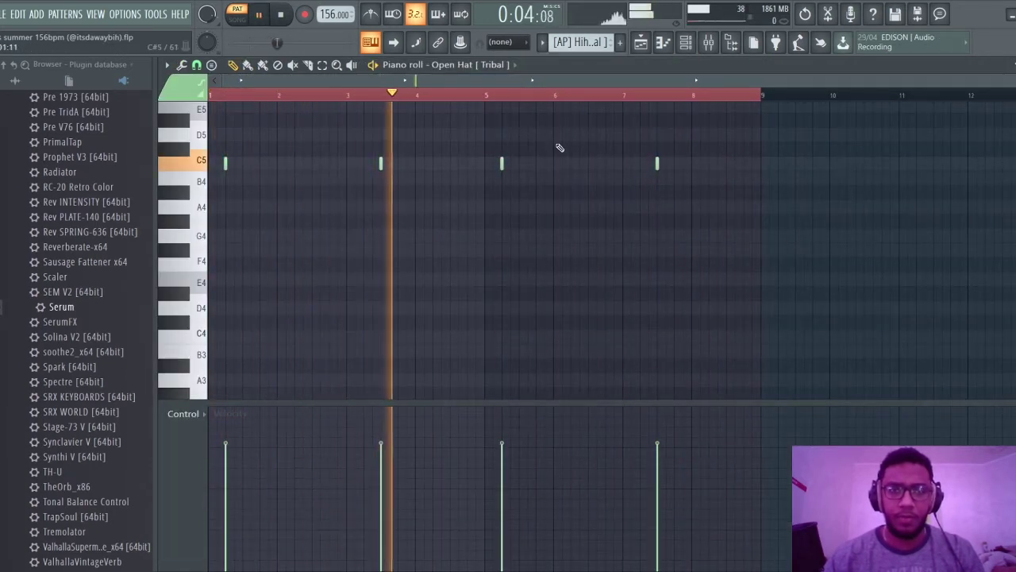
pyautogui.click(641, 45)
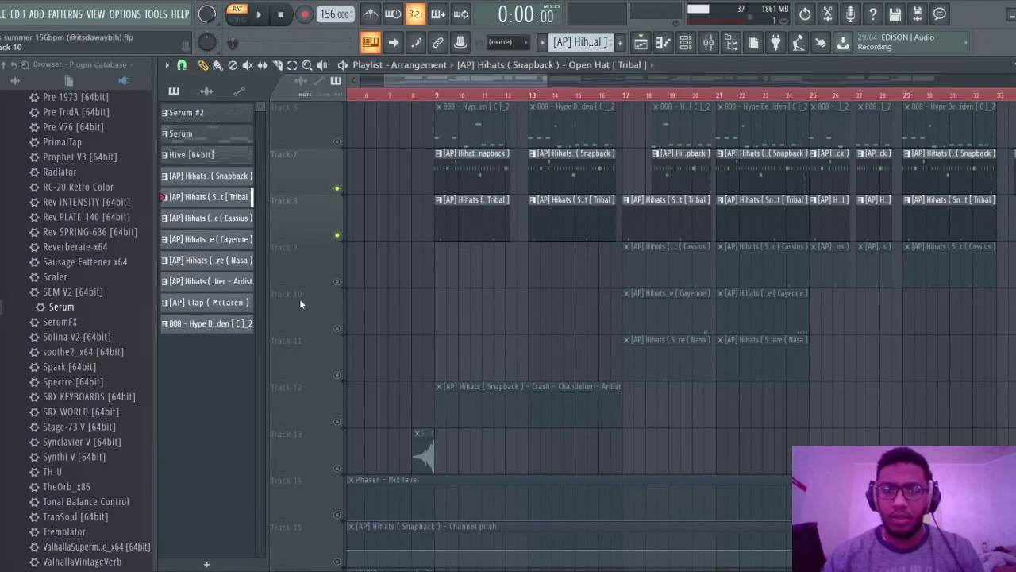
# - Solo Track 9 and review the [AP] Perc ( Cassius ) pattern's notes in the piano roll
pyautogui.keyDown('ctrl'); pyautogui.click(337, 282); pyautogui.keyUp('ctrl')
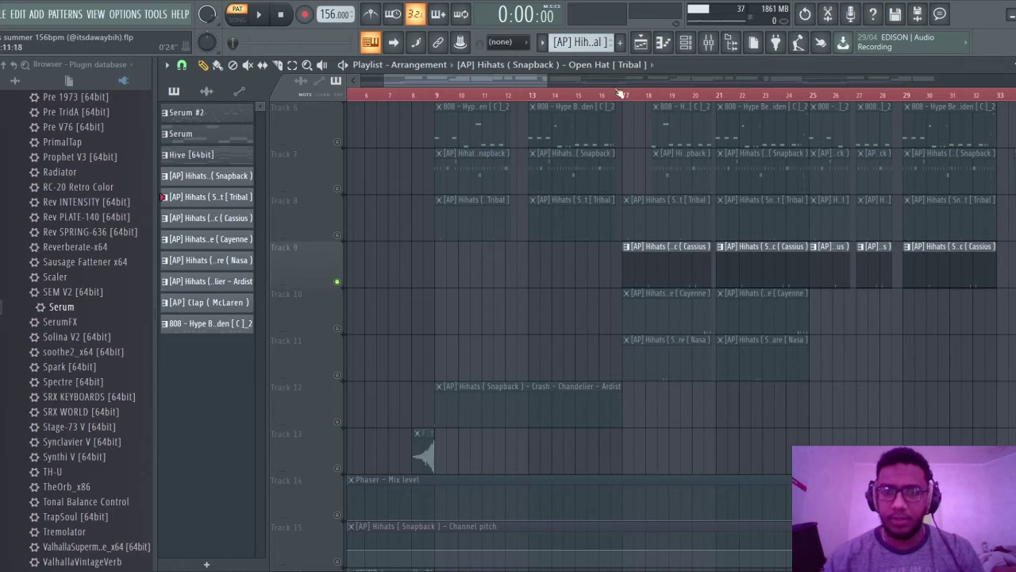
pyautogui.doubleClick(647, 252)
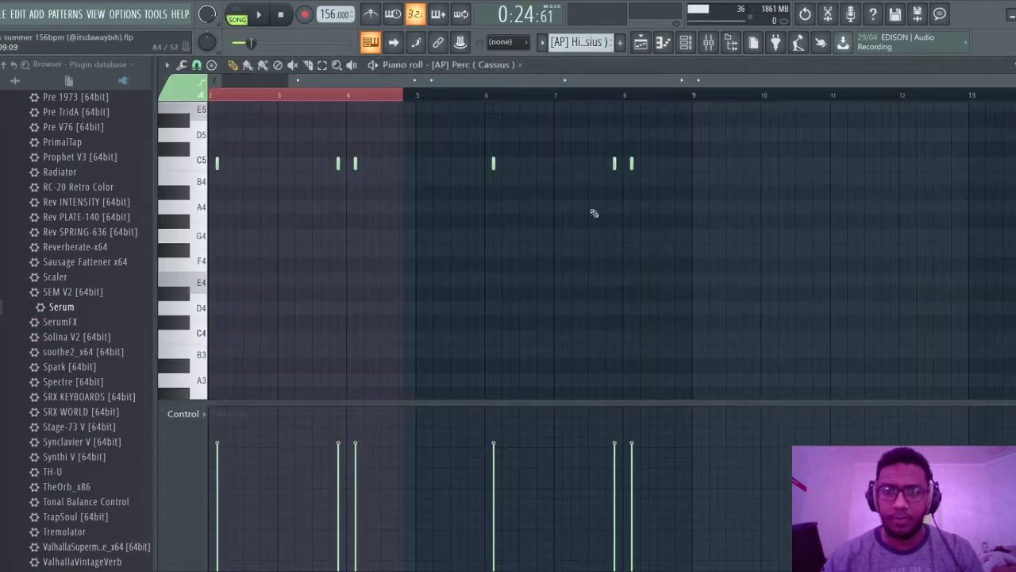
pyautogui.moveTo(424, 107); pyautogui.dragTo(765, 105)
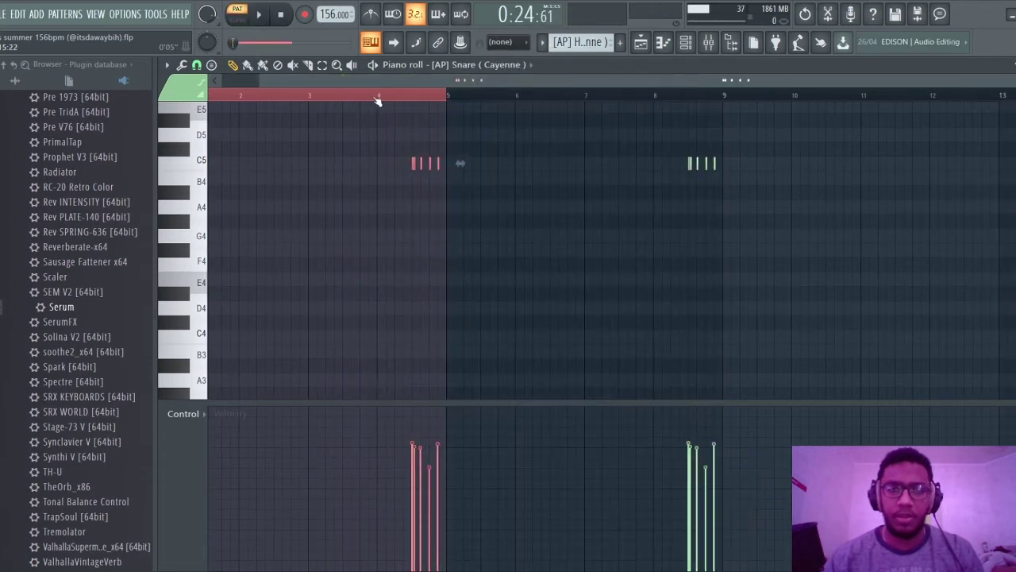
# - Audition the [AP] Snare ( Cayenne ) pattern in the piano roll and return to the playlist
pyautogui.press('space')
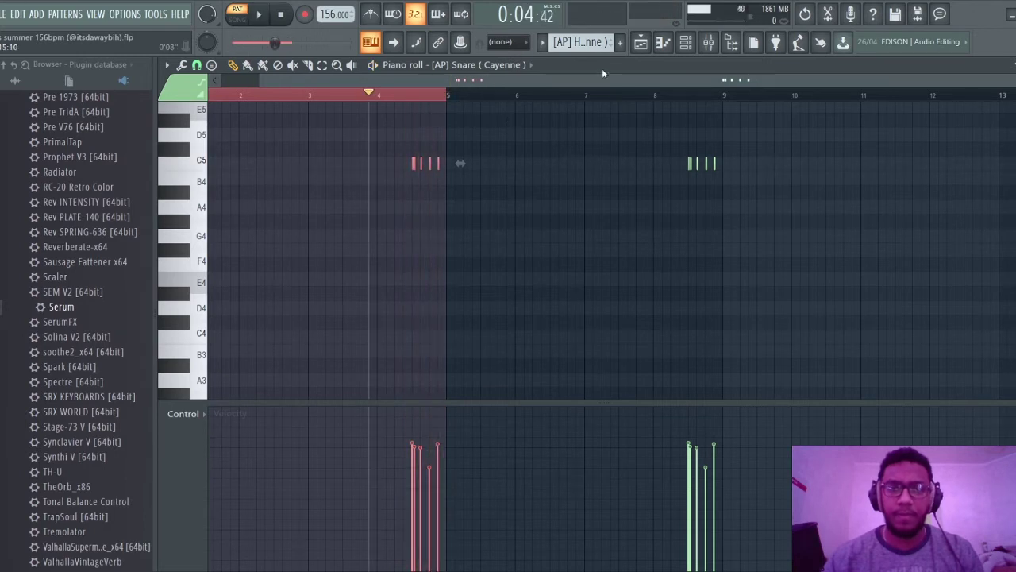
pyautogui.click(641, 43)
pyautogui.click(641, 42)
pyautogui.click(640, 42)
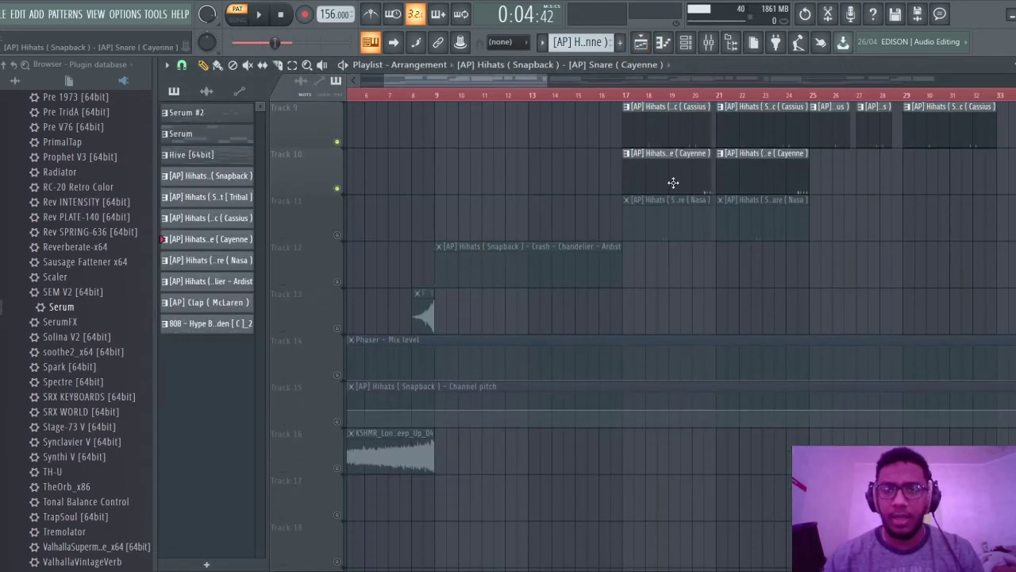
# - Audition the [AP] Snare ( Nasa ) pattern in the piano roll, stop playback and return to the playlist
pyautogui.click(641, 42)
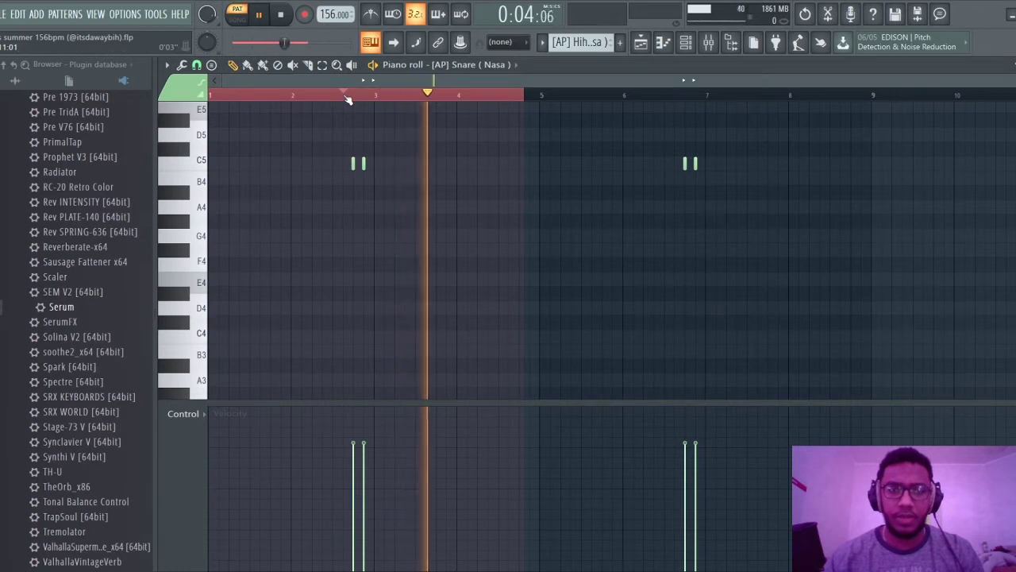
pyautogui.press('space')
pyautogui.click(641, 42)
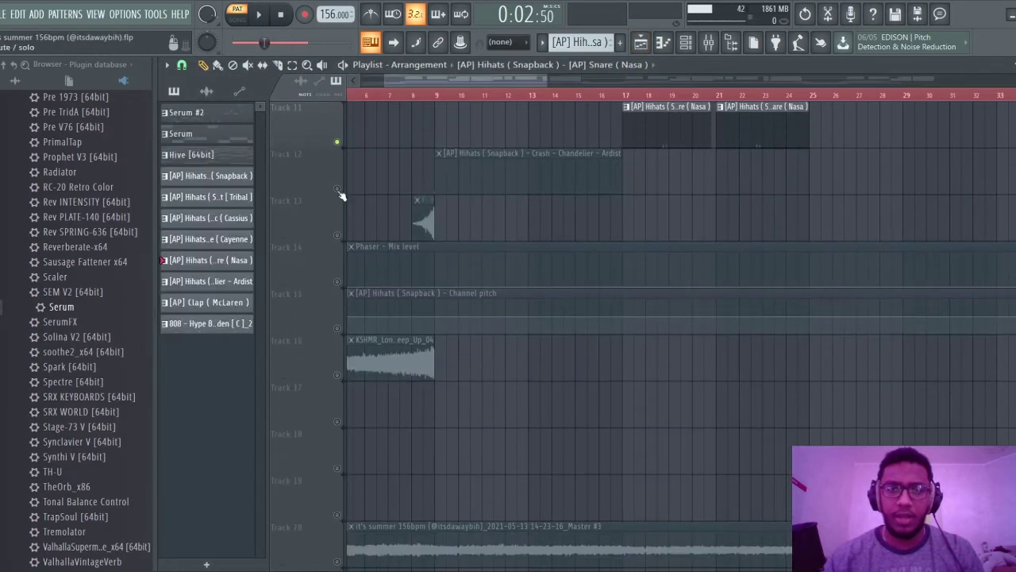
# - Audition the Crash - Chandelier - Ardist pattern from Track 12 in the piano roll and return to the playlist
pyautogui.doubleClick(444, 169)
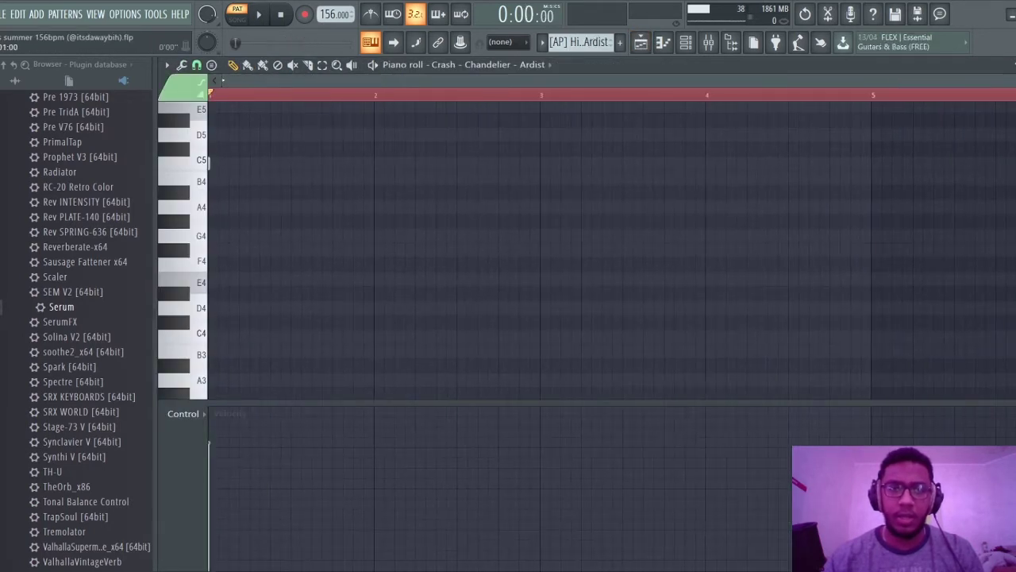
pyautogui.press('space')
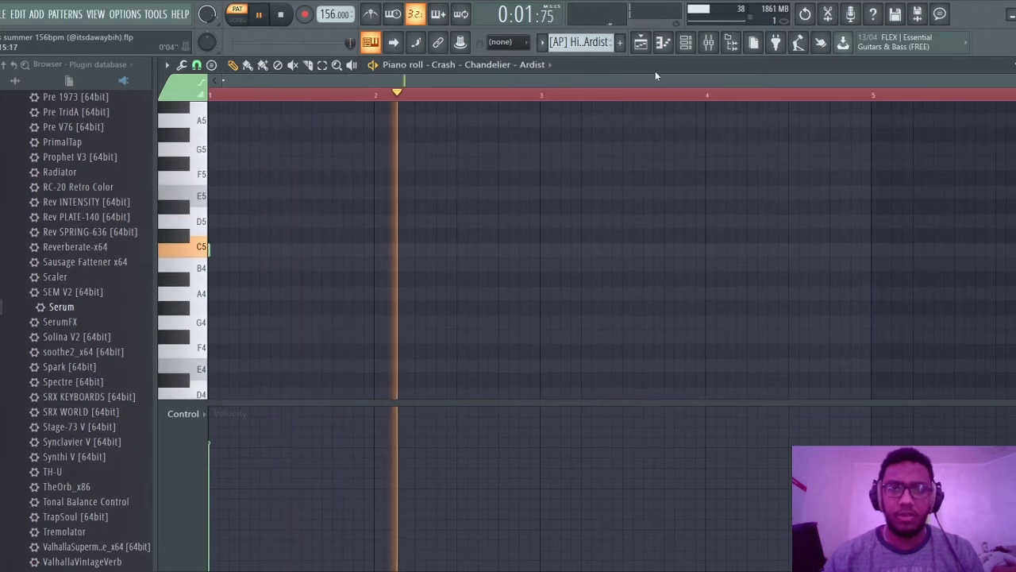
pyautogui.press('space')
pyautogui.click(641, 42)
# - Unmute the drum and 808 tracks, Tracks 5 to 12, and play the arrangement from bar 9 to hear them together
pyautogui.scroll(-3, 424, 116)
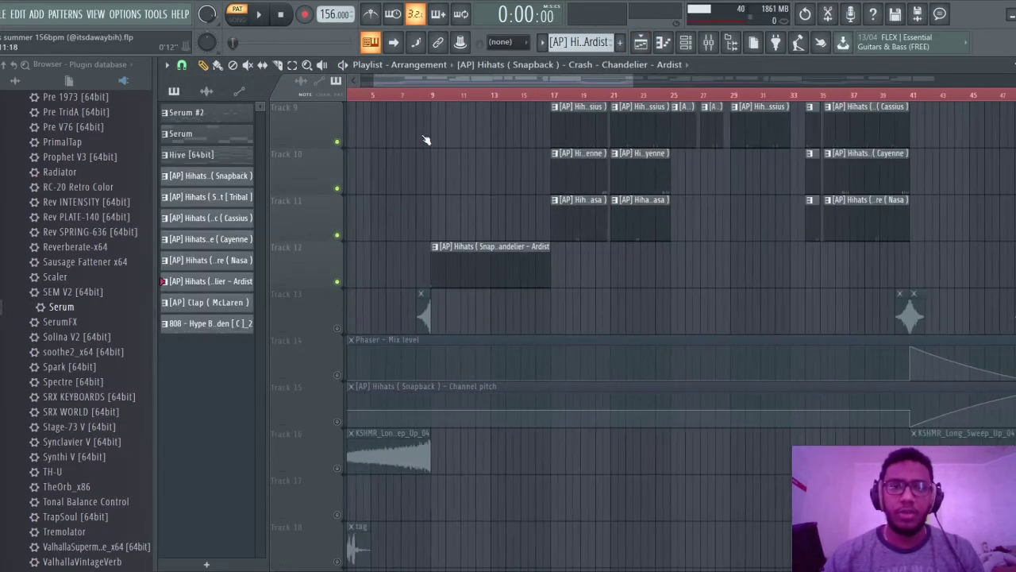
pyautogui.scroll(6, 409, 225)
pyautogui.press('space')
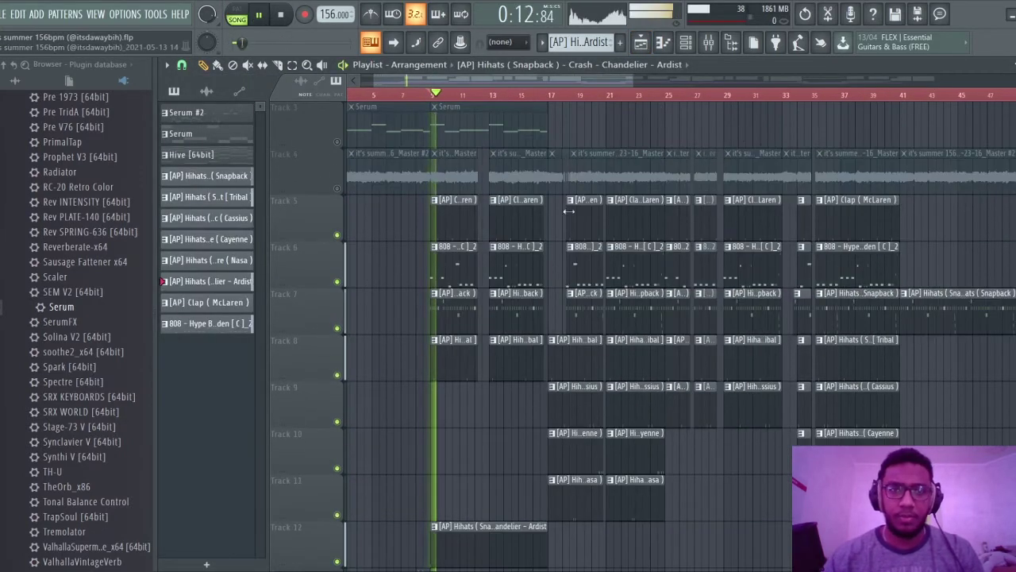
pyautogui.scroll(-1, 573, 228)
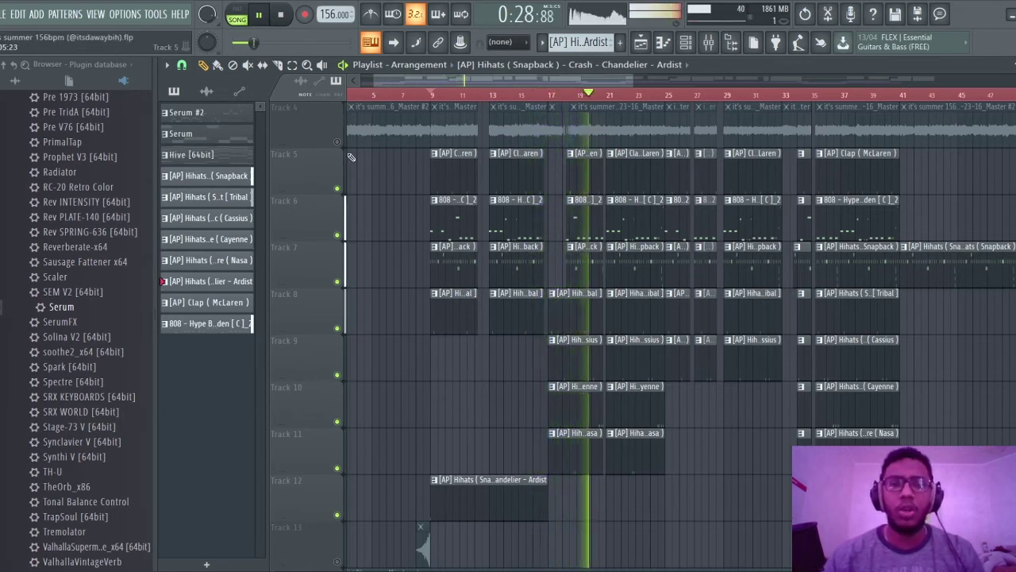
pyautogui.press('space')
# - Unmute effects and automation Tracks 13 to 16 plus the Track 4 melody, play the beat from bar 9, and stop playback
pyautogui.scroll(-3, 424, 452)
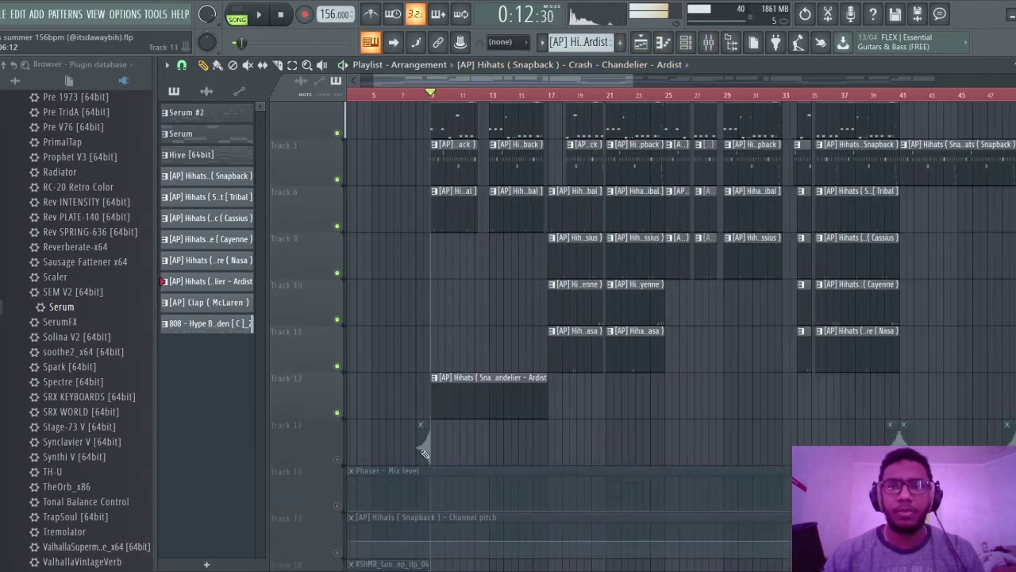
pyautogui.scroll(-5, 425, 453)
pyautogui.press('space')
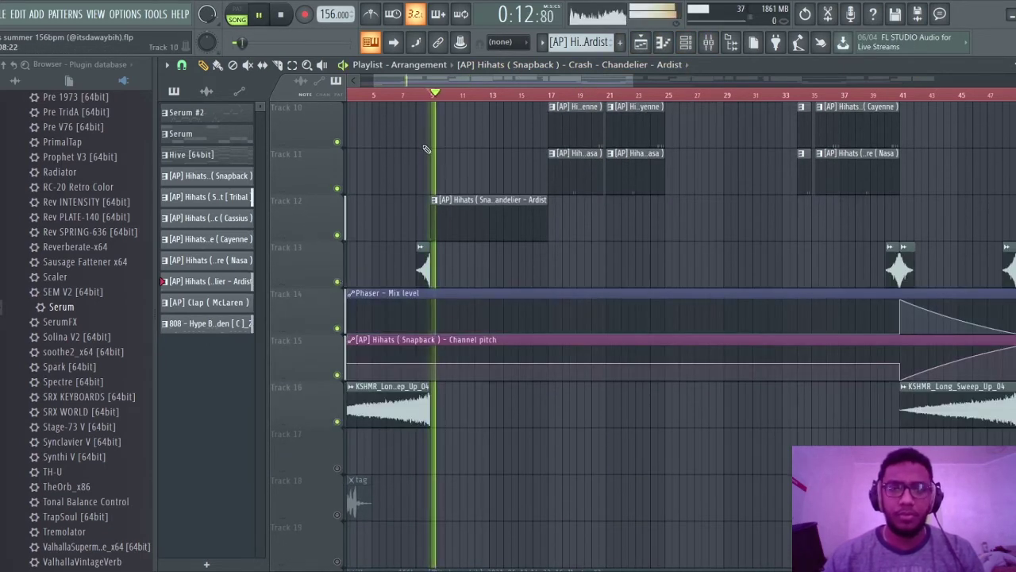
pyautogui.scroll(-3, 435, 162)
pyautogui.scroll(3, 435, 161)
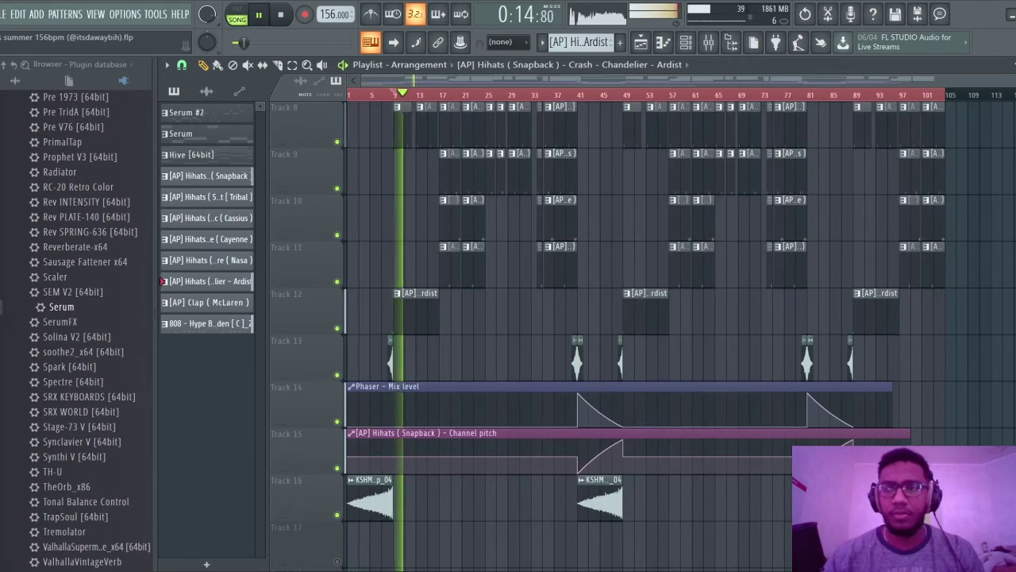
pyautogui.scroll(-3, 569, 318)
pyautogui.scroll(3, 569, 317)
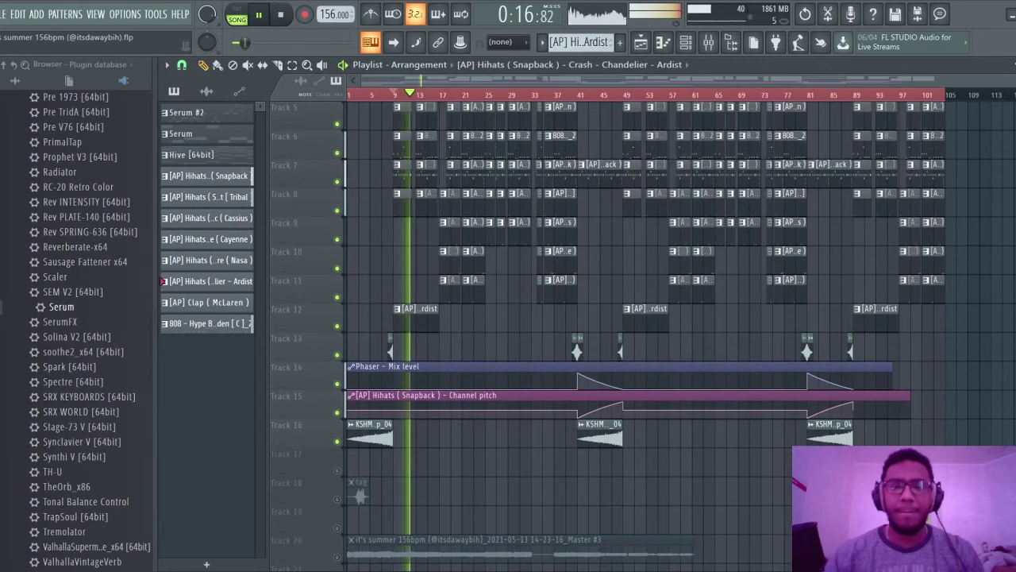
pyautogui.scroll(3, 608, 337)
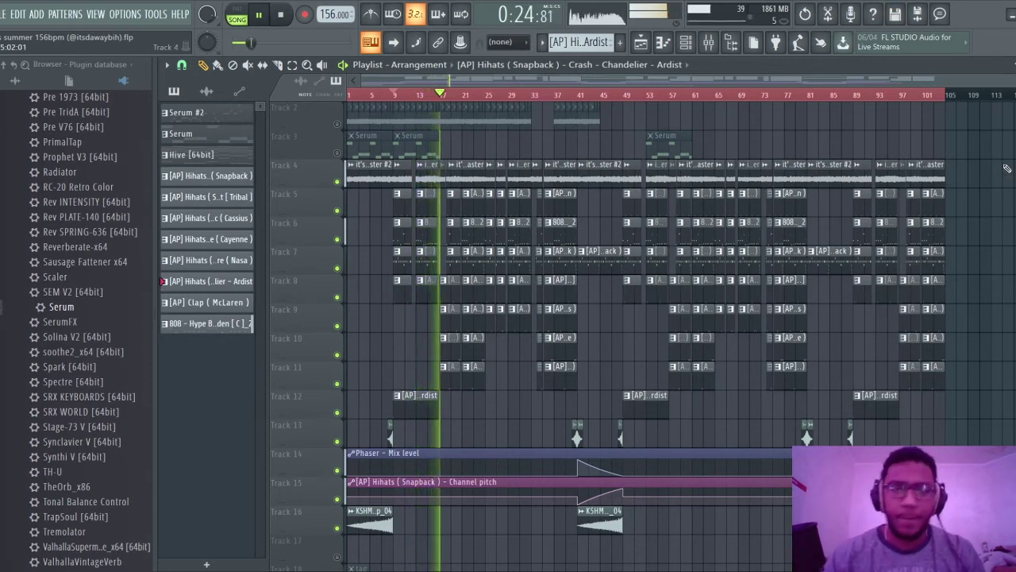
pyautogui.press('space')
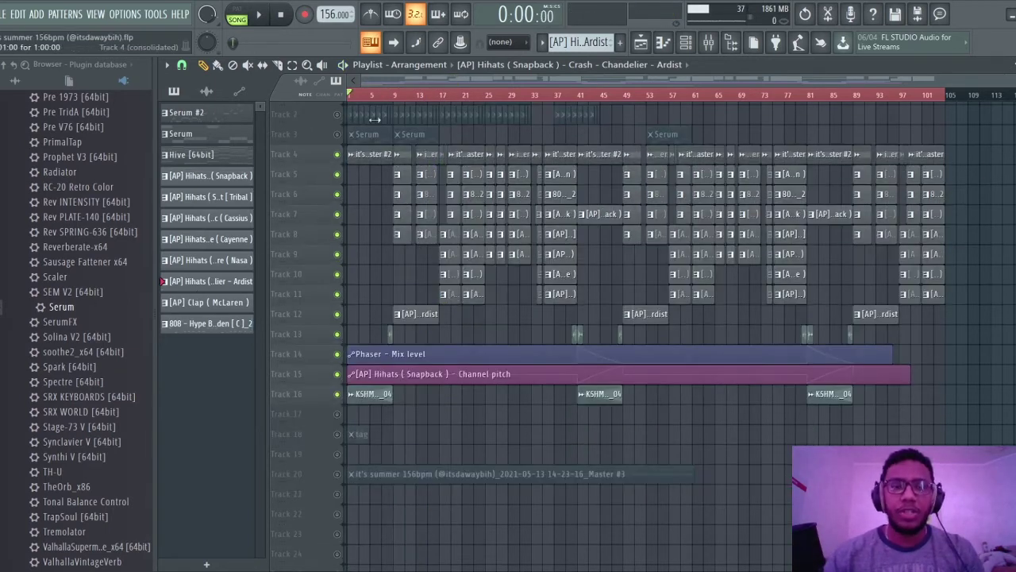
# - Examine the full arrangement layout in the playlist, from the intro through the drum sections and transition effects
pyautogui.scroll(2, 384, 101)
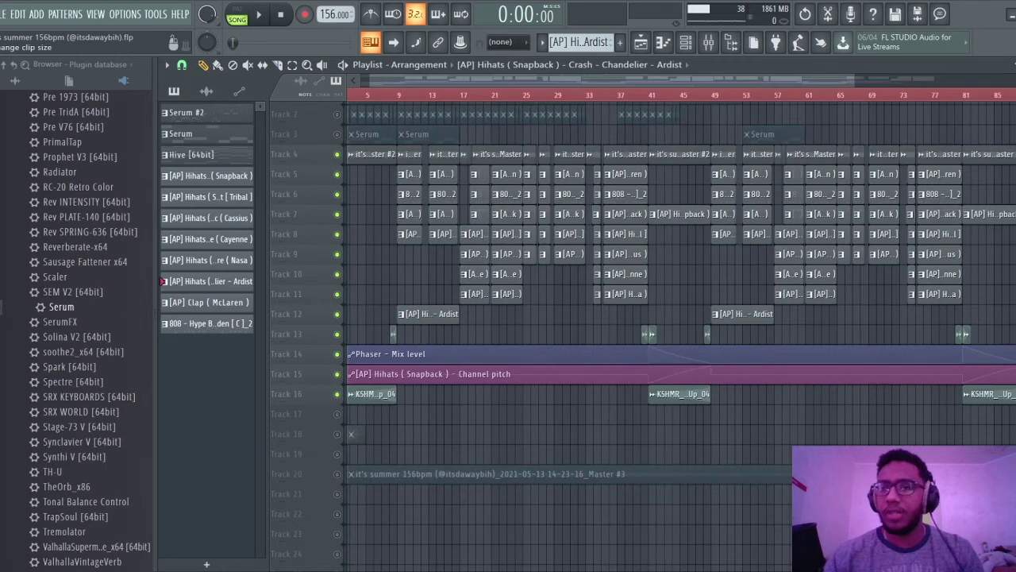
pyautogui.scroll(2, 597, 141)
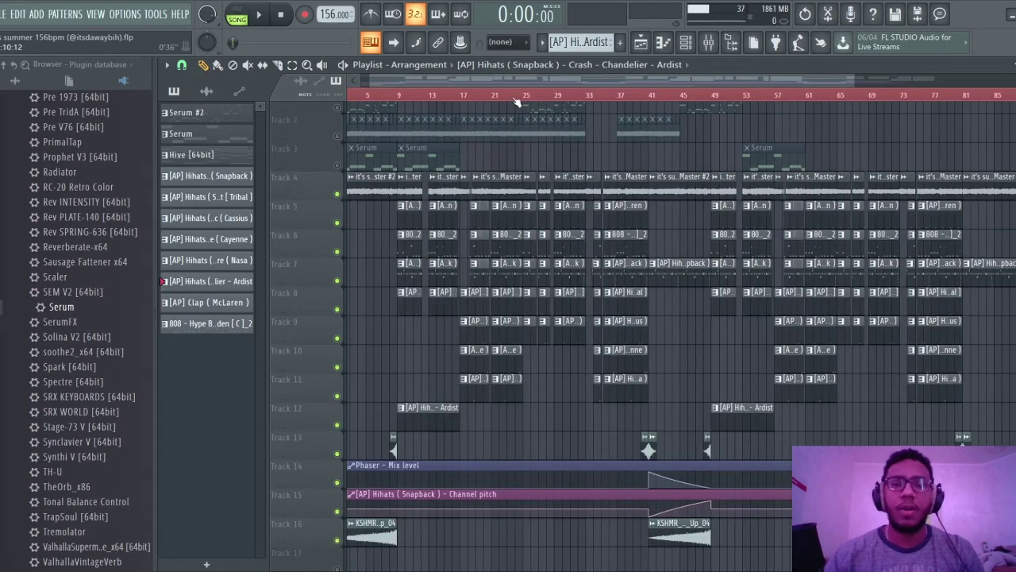
pyautogui.scroll(-3, 444, 100)
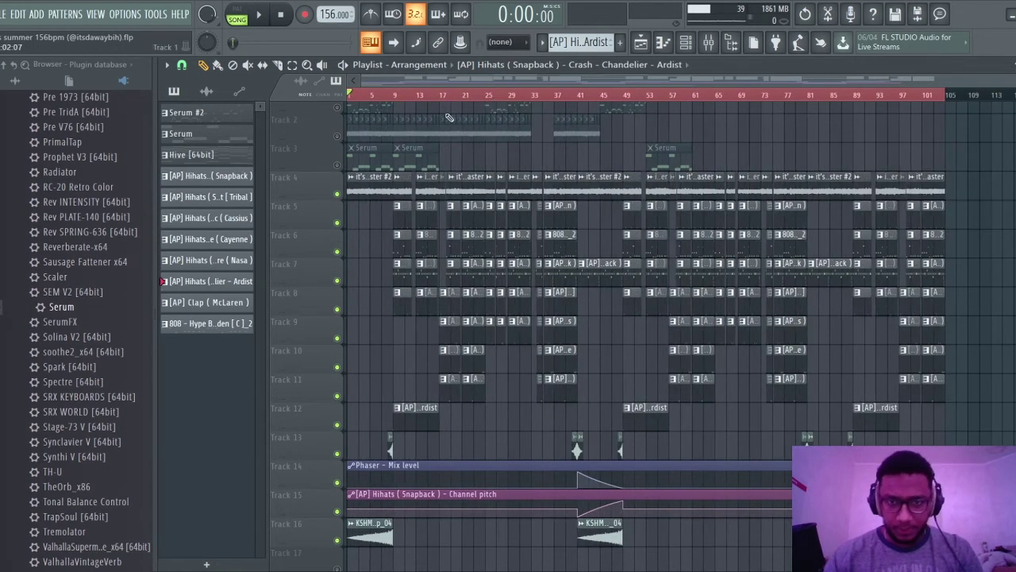
pyautogui.scroll(5, 409, 94)
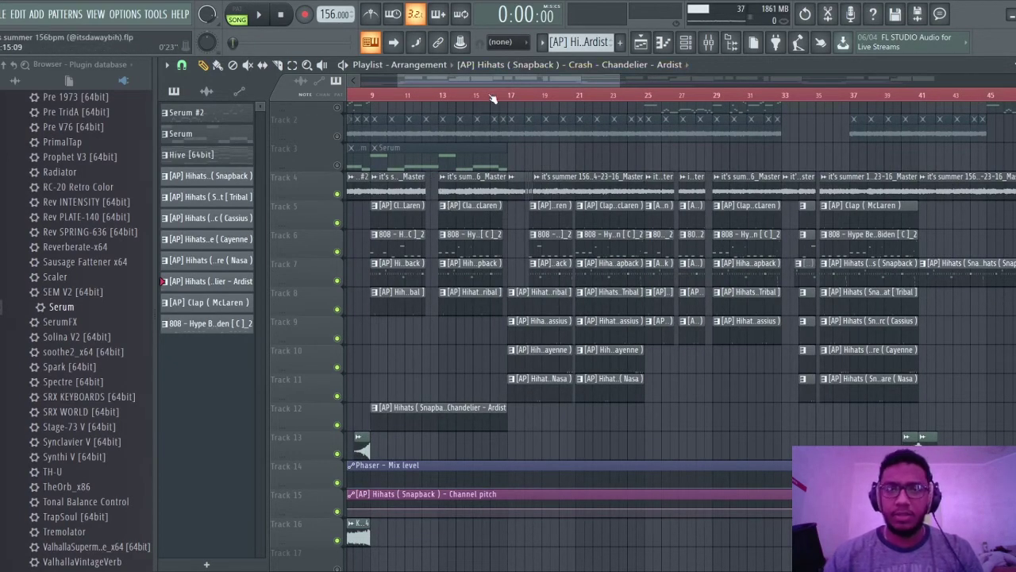
pyautogui.scroll(-3, 492, 97)
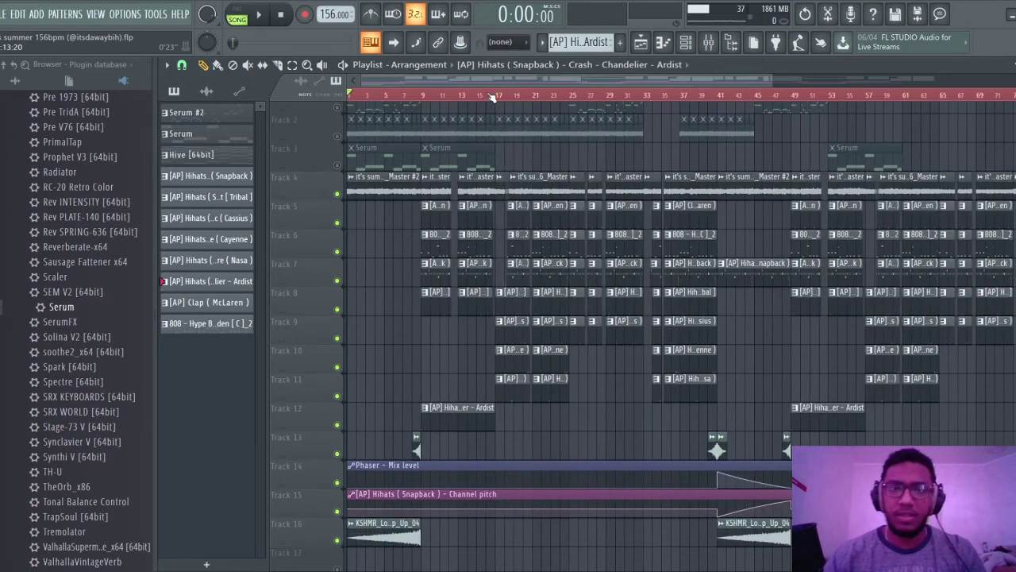
pyautogui.scroll(-1, 493, 97)
pyautogui.scroll(-1, 492, 97)
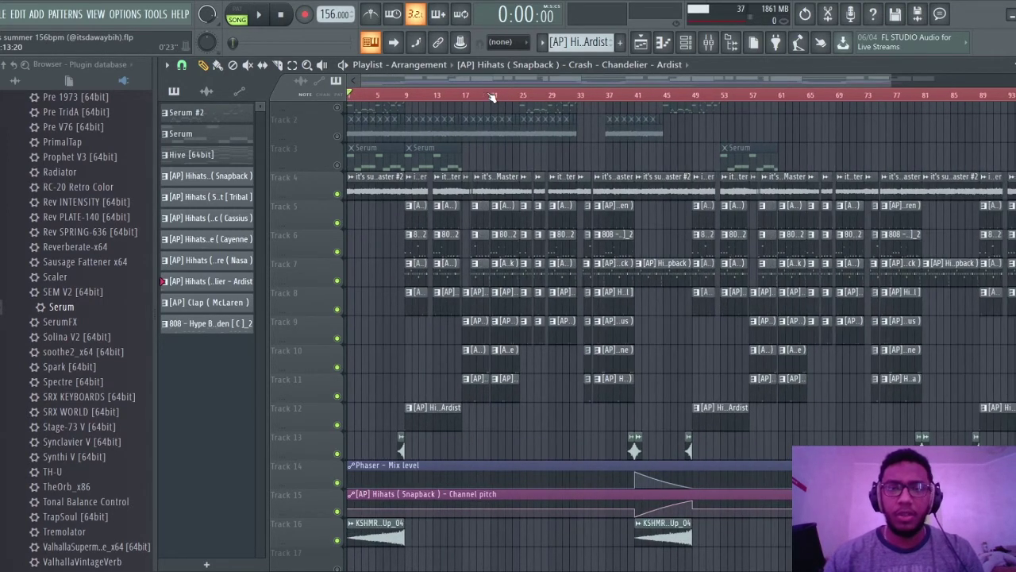
pyautogui.scroll(-1, 493, 97)
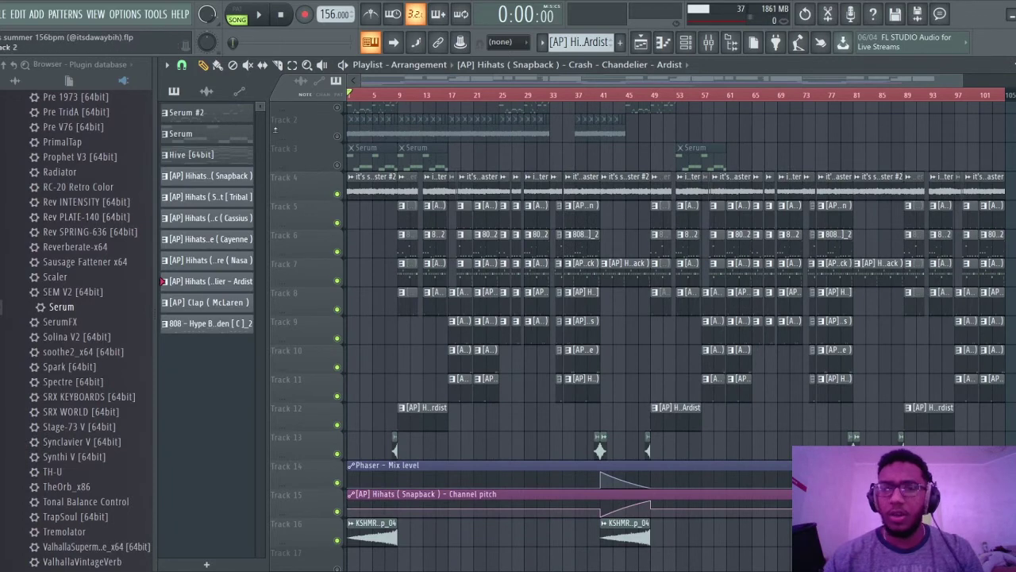
# - Play the song from bar 11 into bar 13 to hear the dropout before bar 13, and stop playback
pyautogui.scroll(5, 403, 94)
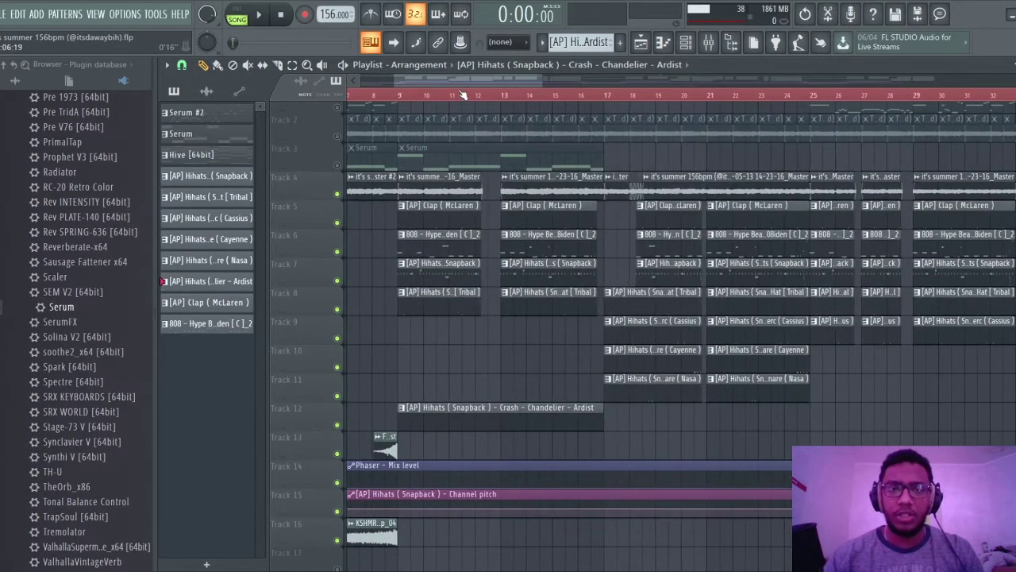
pyautogui.press('space')
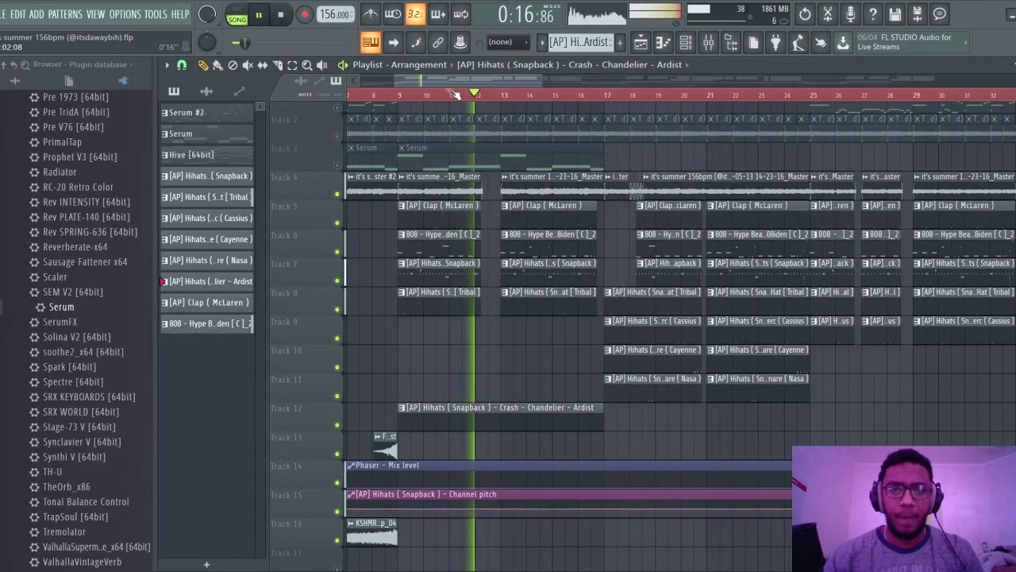
pyautogui.press('space')
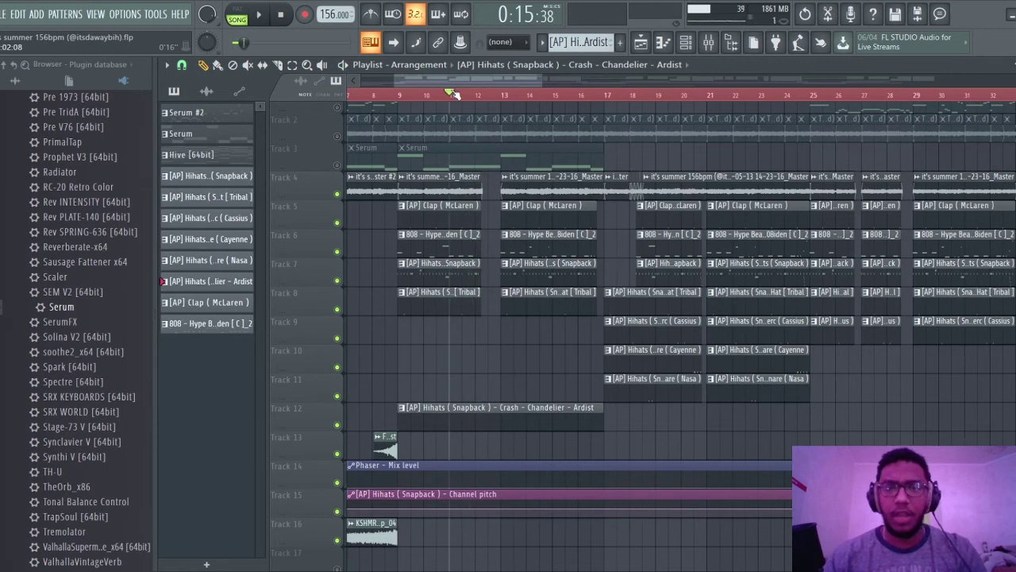
pyautogui.press('space')
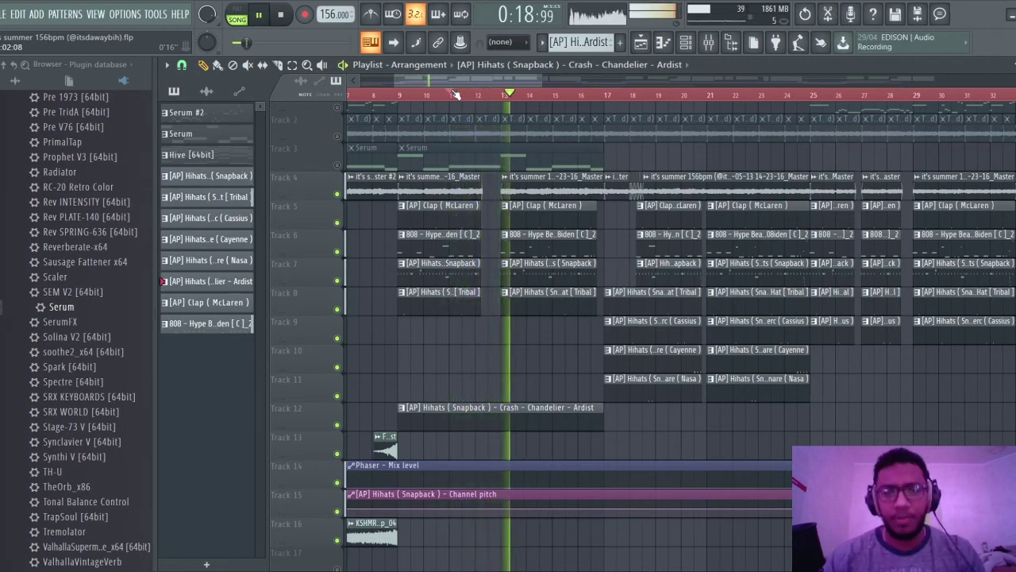
pyautogui.press('space')
# - Select the "it's summer" Master #2 audio clip at the start of Track 4 in the playlist
pyautogui.scroll(-5, 457, 93)
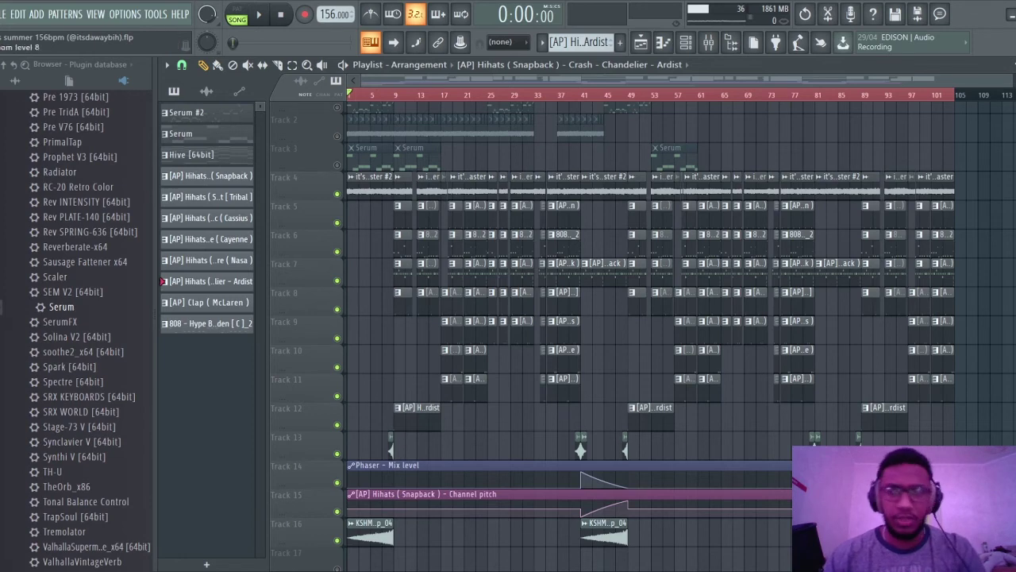
pyautogui.scroll(-3, 349, 187)
pyautogui.scroll(4, 349, 187)
pyautogui.scroll(3, 349, 187)
pyautogui.click(364, 163)
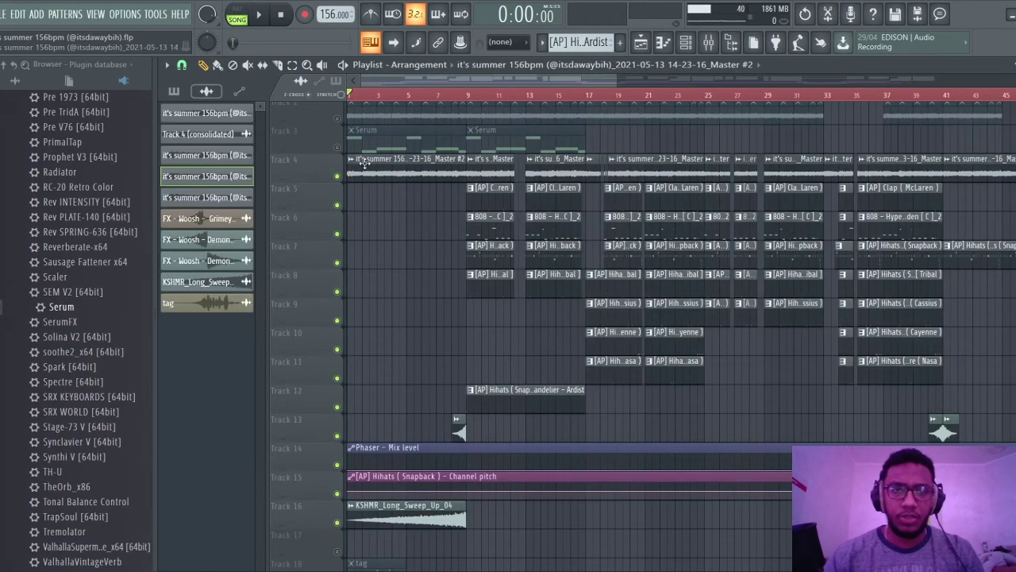
# - Review the sample settings of the Master #2 melody clip on Track 4, play the intro from bar 1, and stop playback
pyautogui.doubleClick(649, 169)
pyautogui.moveTo(867, 223); pyautogui.dragTo(791, 68)
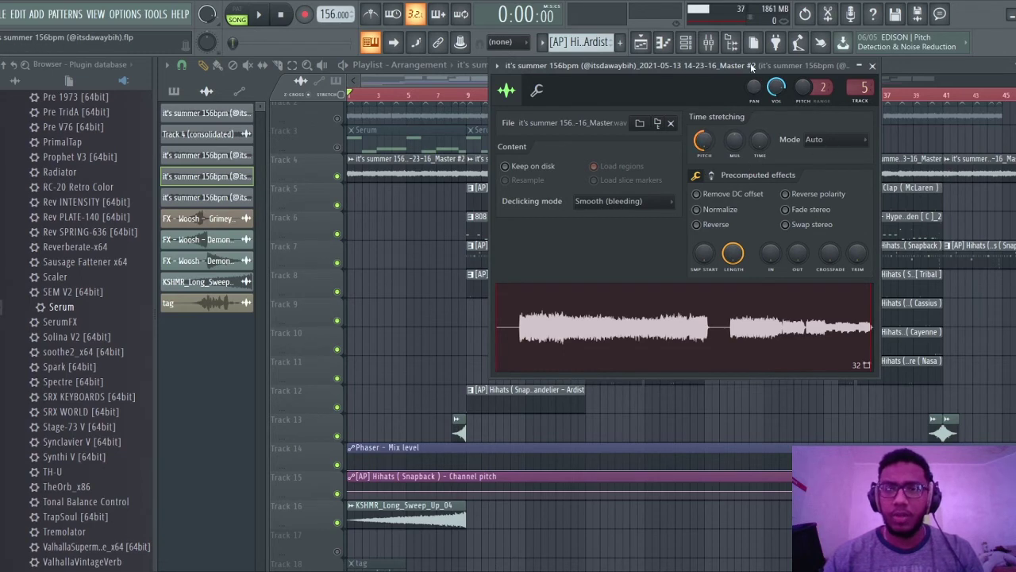
pyautogui.moveTo(750, 64); pyautogui.dragTo(725, 88)
pyautogui.click(847, 90)
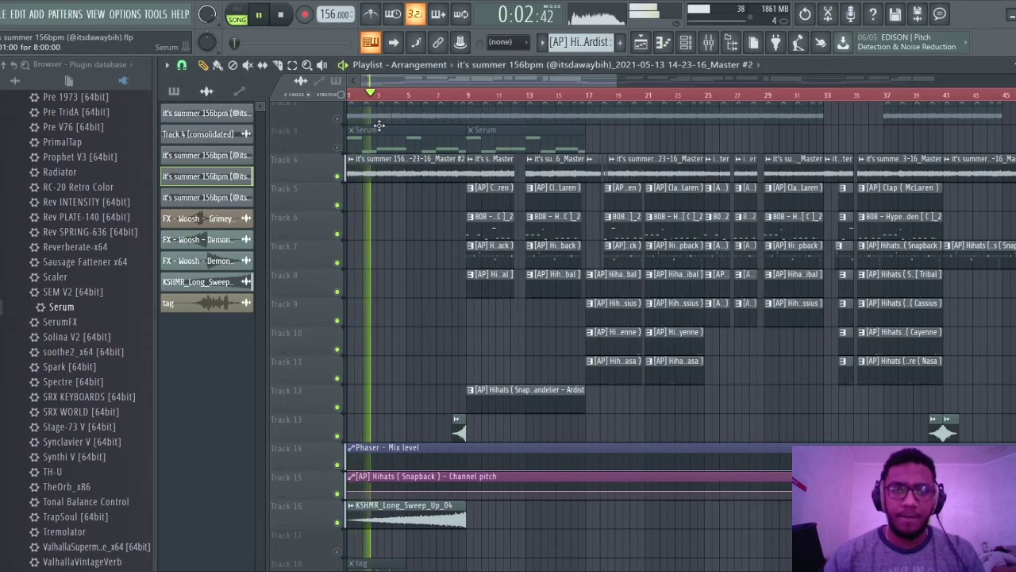
pyautogui.press('space')
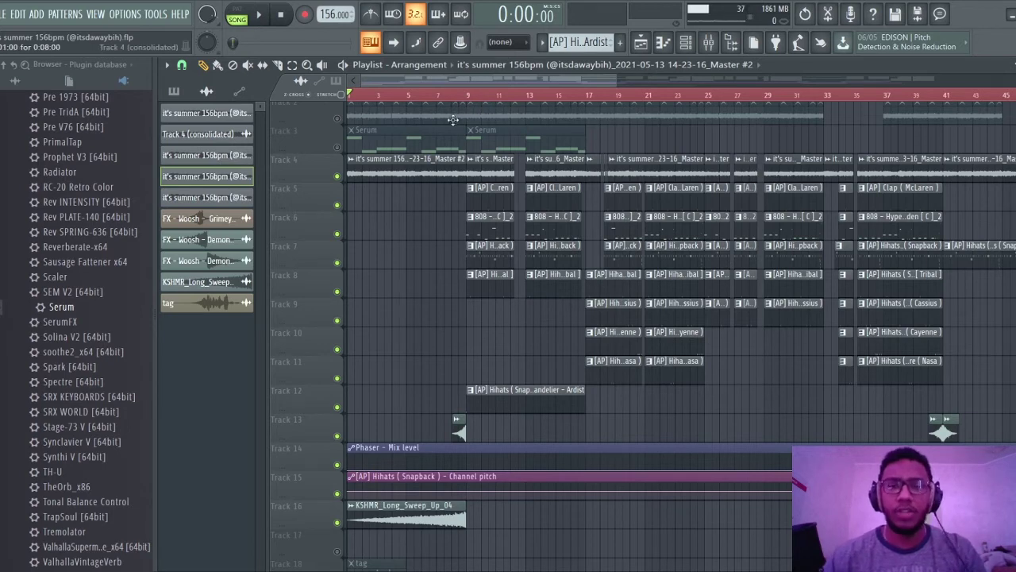
# - Review the sample settings of the Master melody clip at bar 9, play the transition into the drums, and stop playback
pyautogui.doubleClick(499, 160)
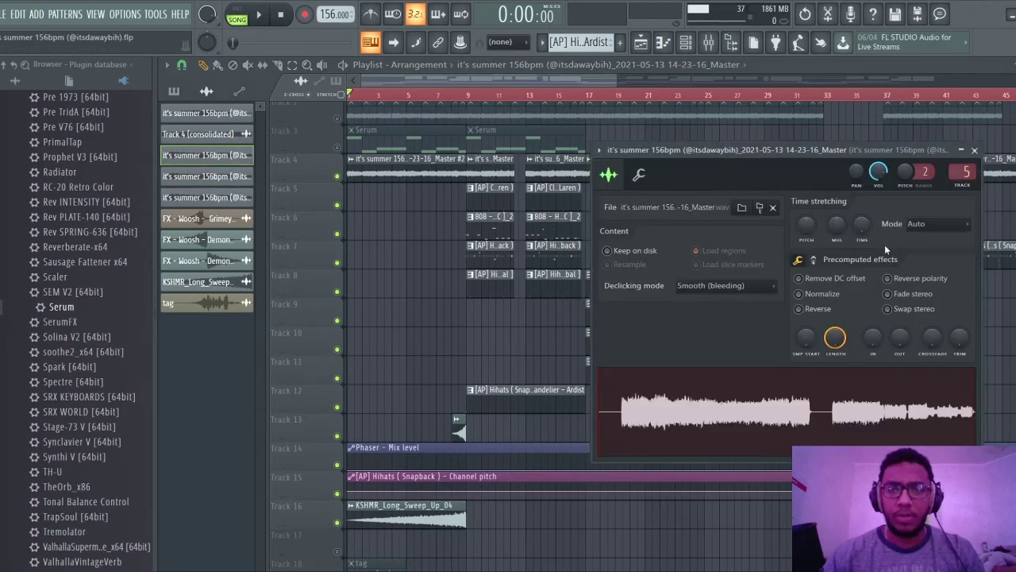
pyautogui.click(975, 150)
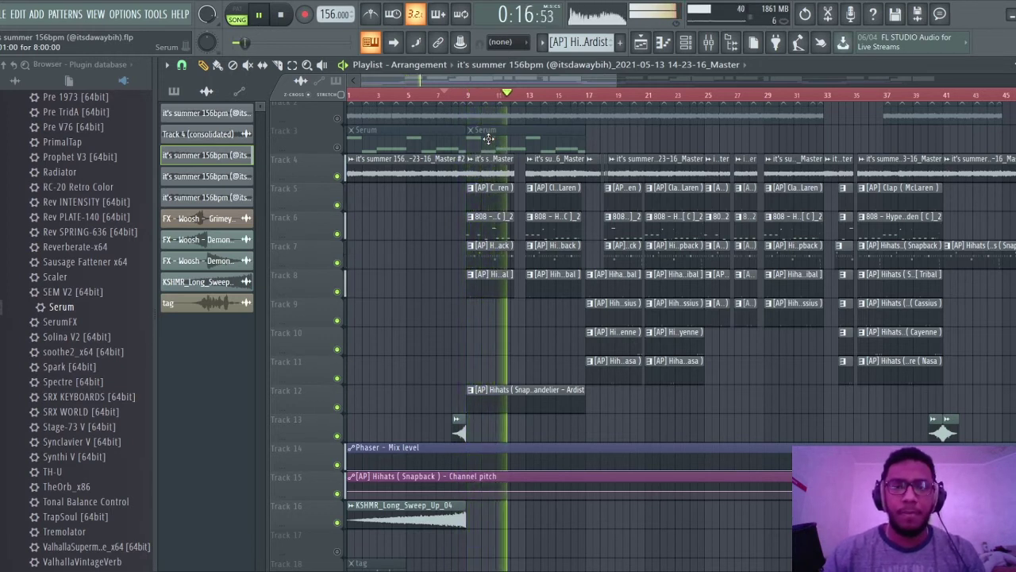
pyautogui.press('space')
# - Play the song from bar 17 to hear the chopped melody clips at bar 18, and stop playback
pyautogui.scroll(-3, 457, 95)
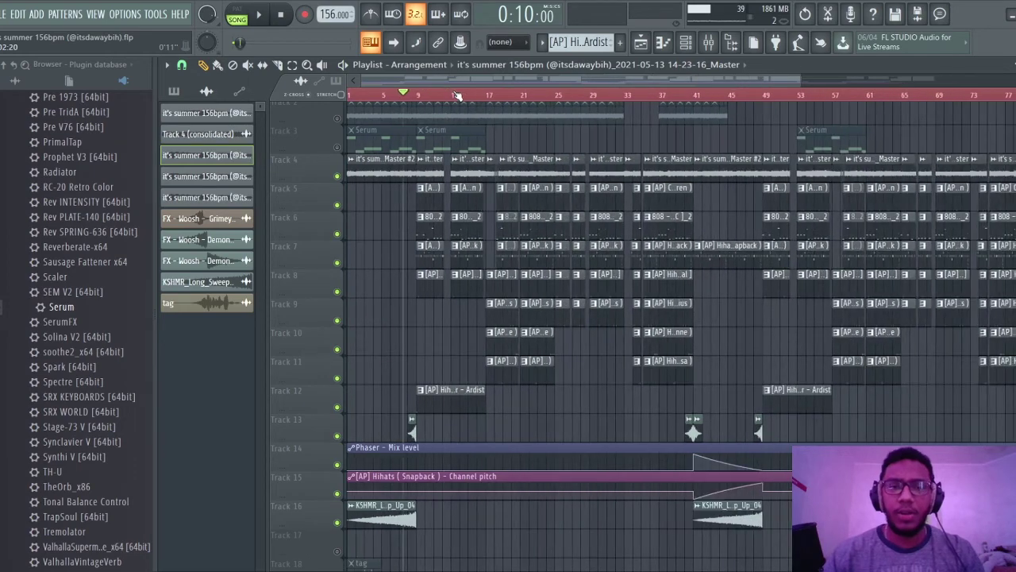
pyautogui.scroll(-3, 458, 96)
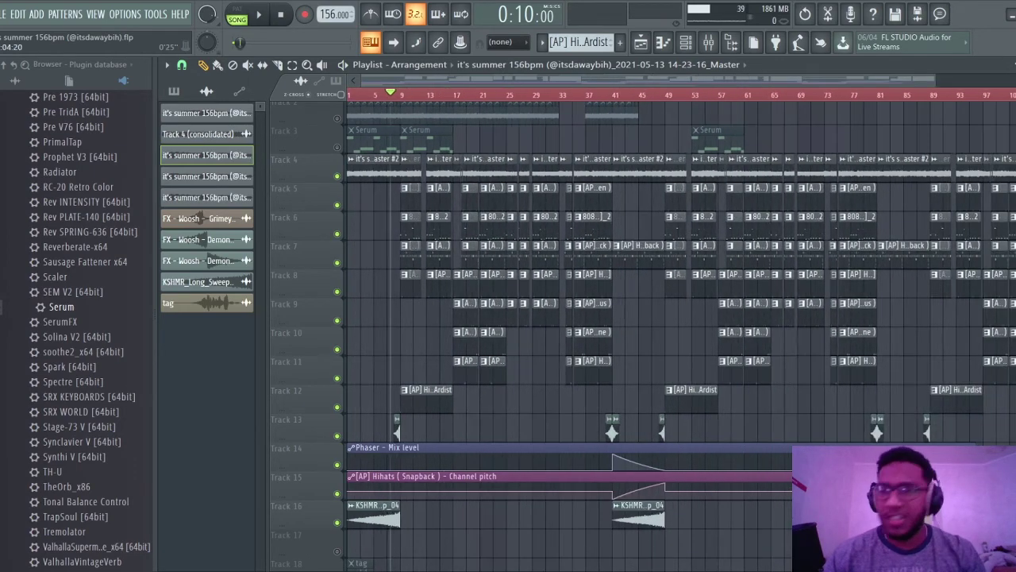
pyautogui.scroll(-2, 435, 103)
pyautogui.scroll(5, 432, 102)
pyautogui.scroll(2, 921, 120)
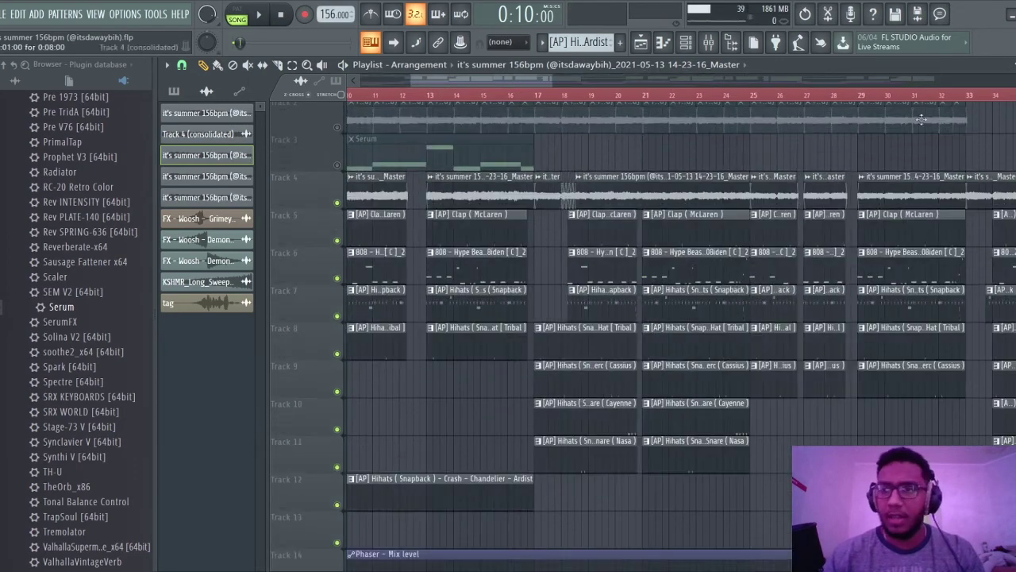
pyautogui.scroll(4, 536, 97)
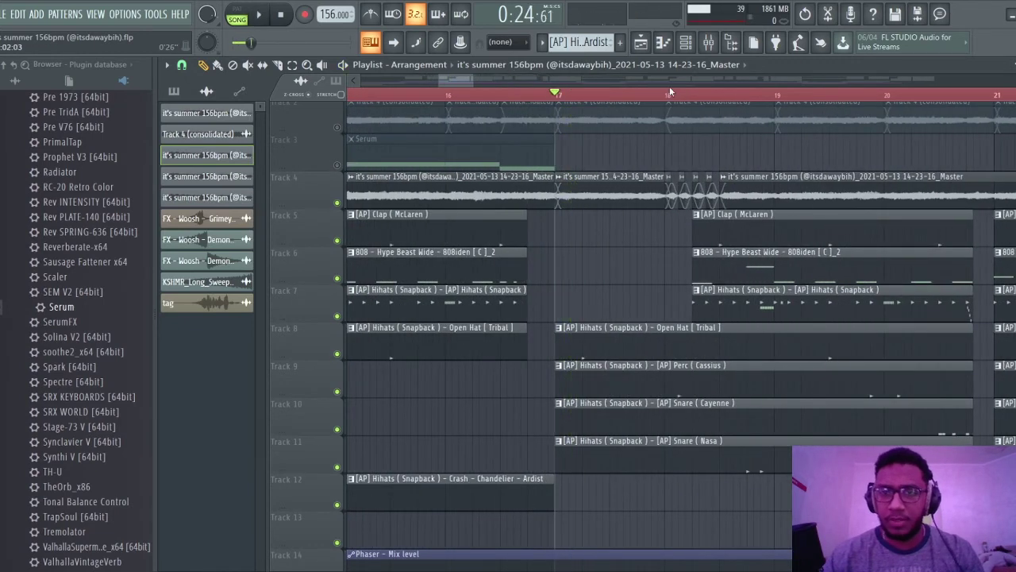
pyautogui.press('space')
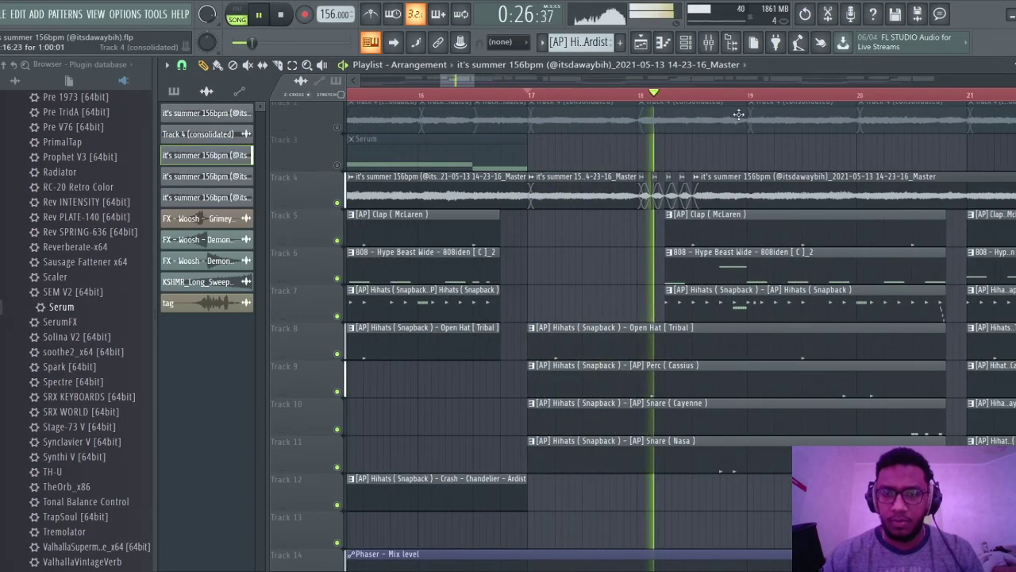
pyautogui.press('space')
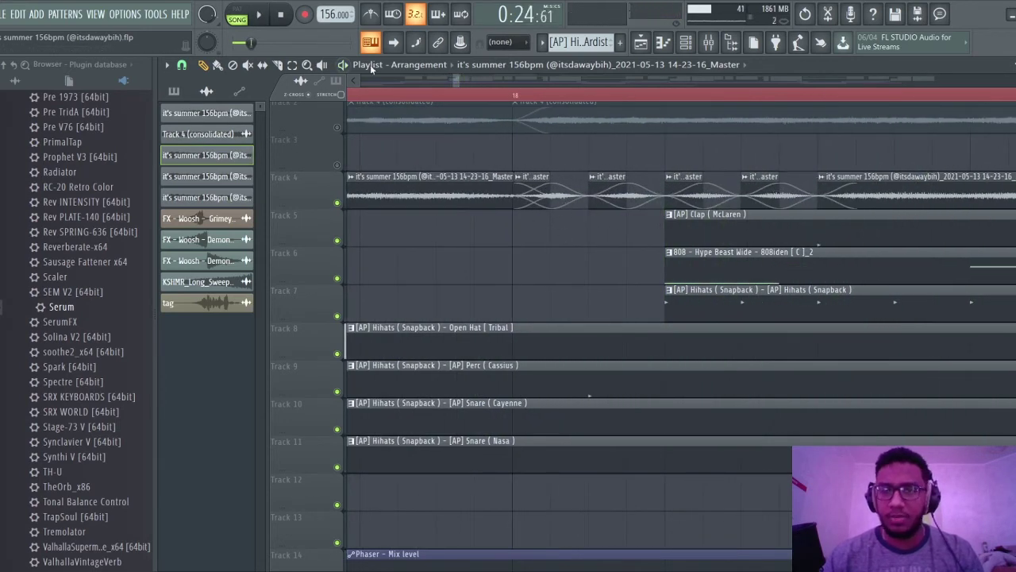
# - Replay the section from bar 17 through the melody chops to about bar 20, and stop playback
pyautogui.hotkey('ctrl', 'z')
pyautogui.press('space')
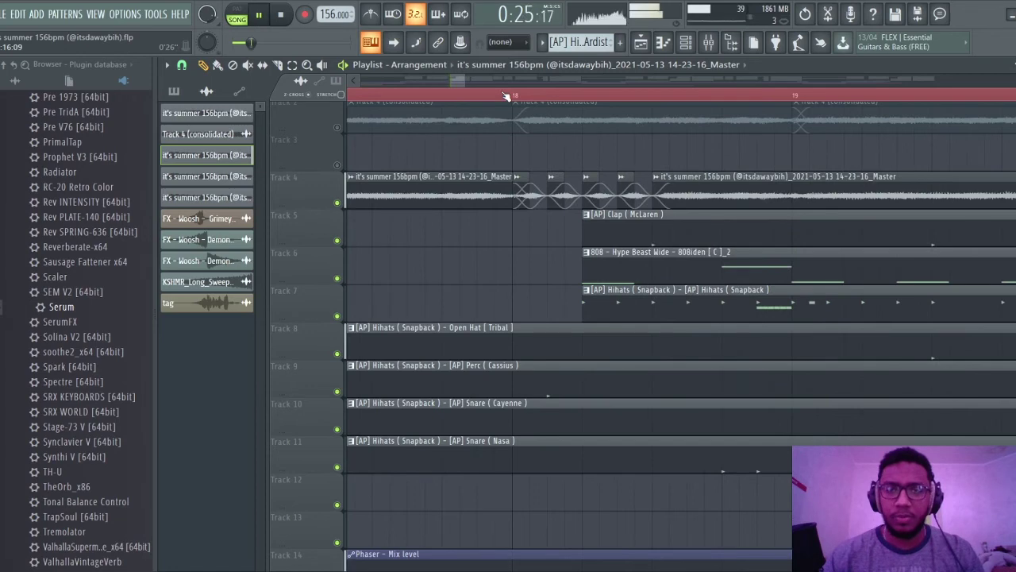
pyautogui.scroll(-4, 506, 95)
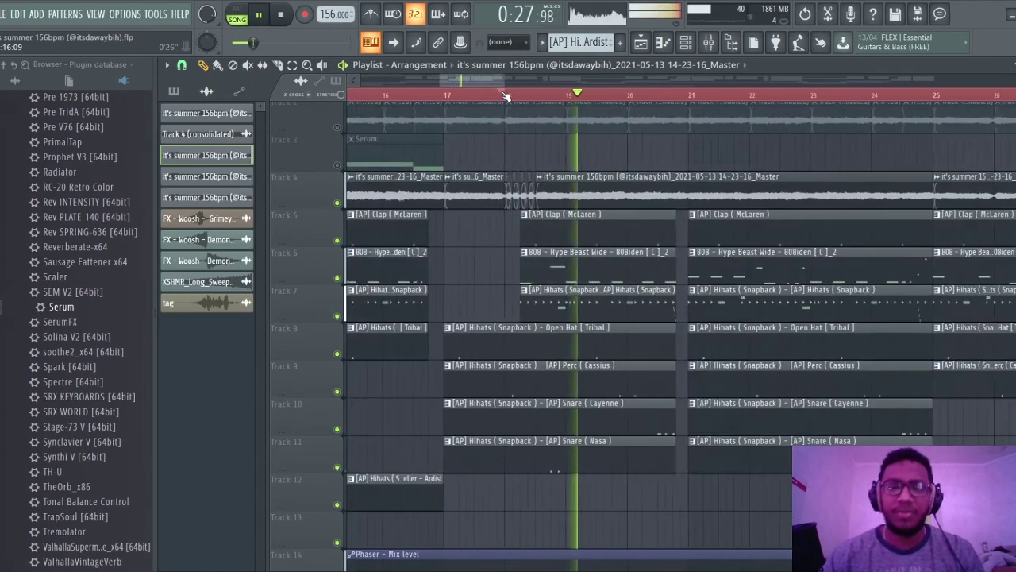
pyautogui.scroll(-5, 506, 95)
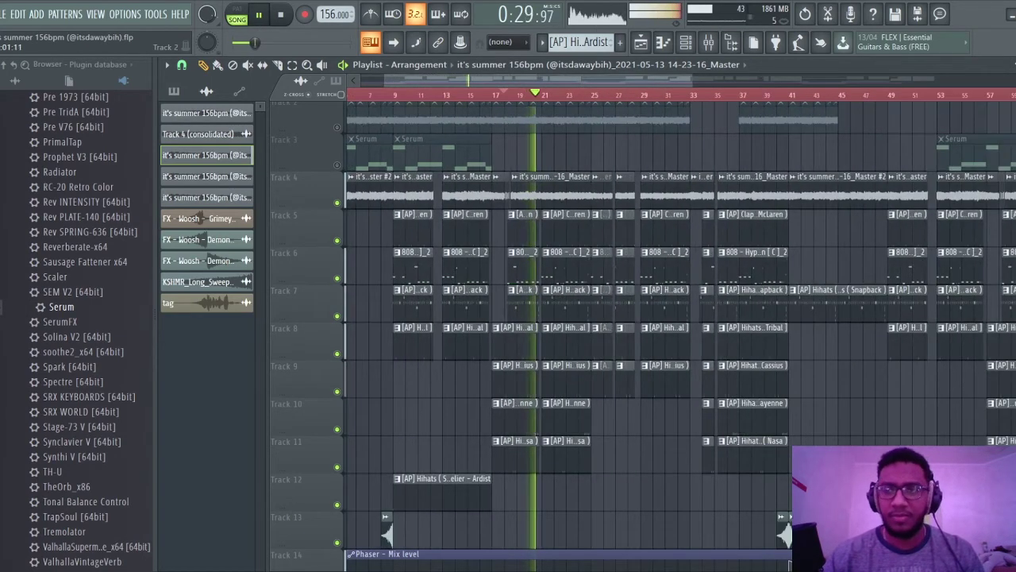
pyautogui.press('space')
# - Place the playhead at bar 41, inspect the channel pitch of the Hihats (Snapback) channel, and return to the playlist
pyautogui.scroll(-3, 782, 228)
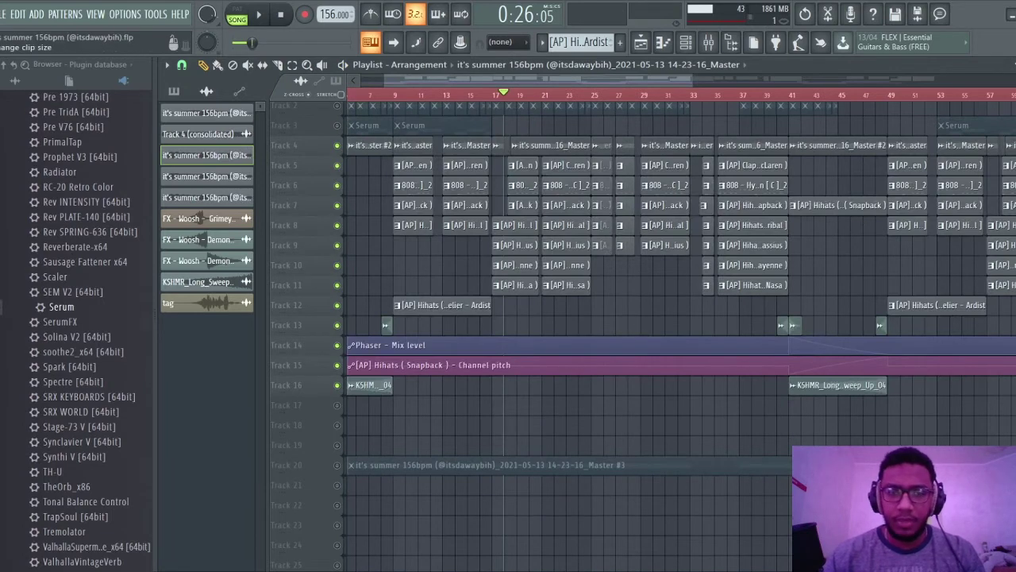
pyautogui.scroll(2, 643, 316)
pyautogui.scroll(-3, 719, 105)
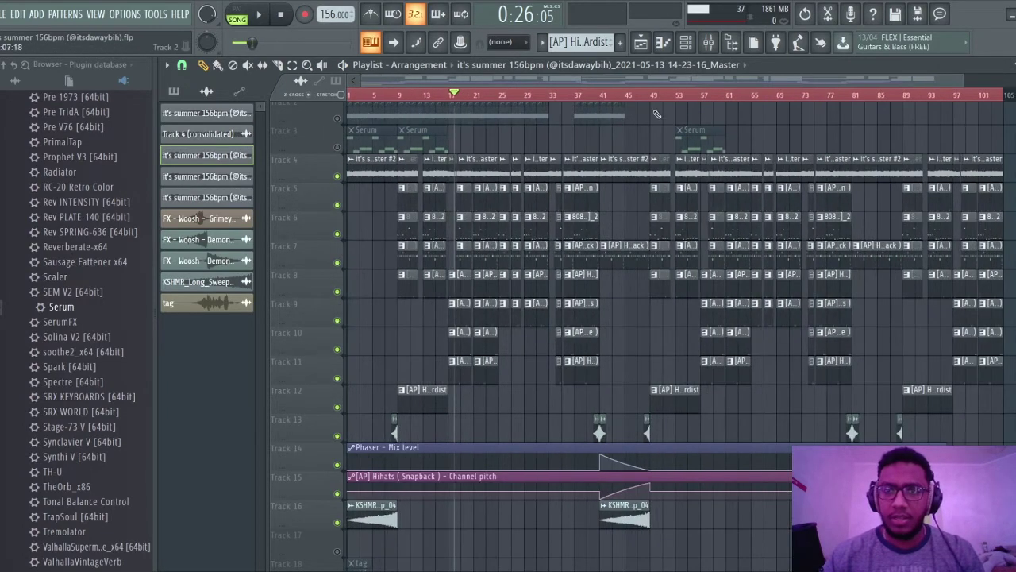
pyautogui.scroll(6, 616, 98)
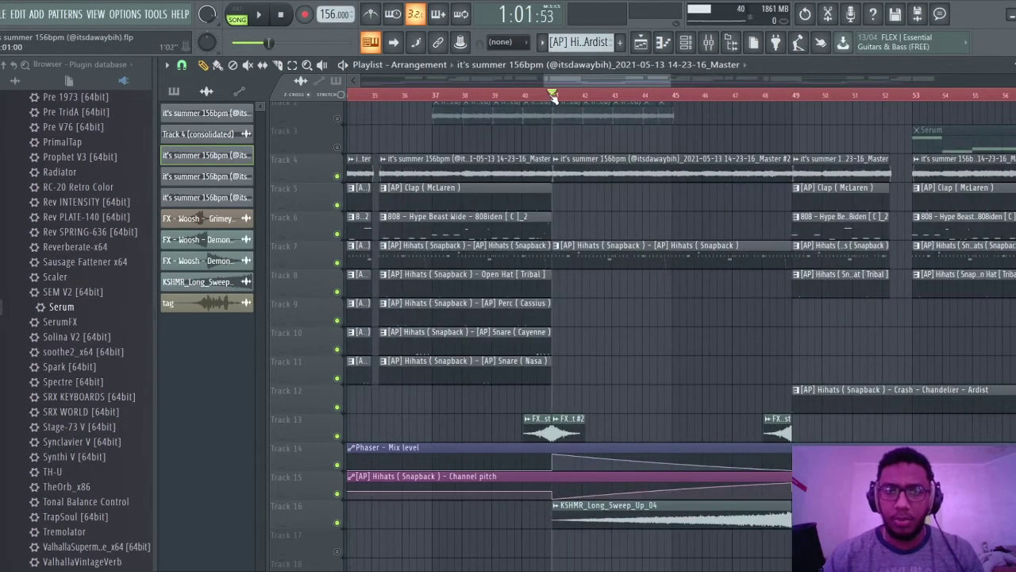
pyautogui.scroll(3, 555, 468)
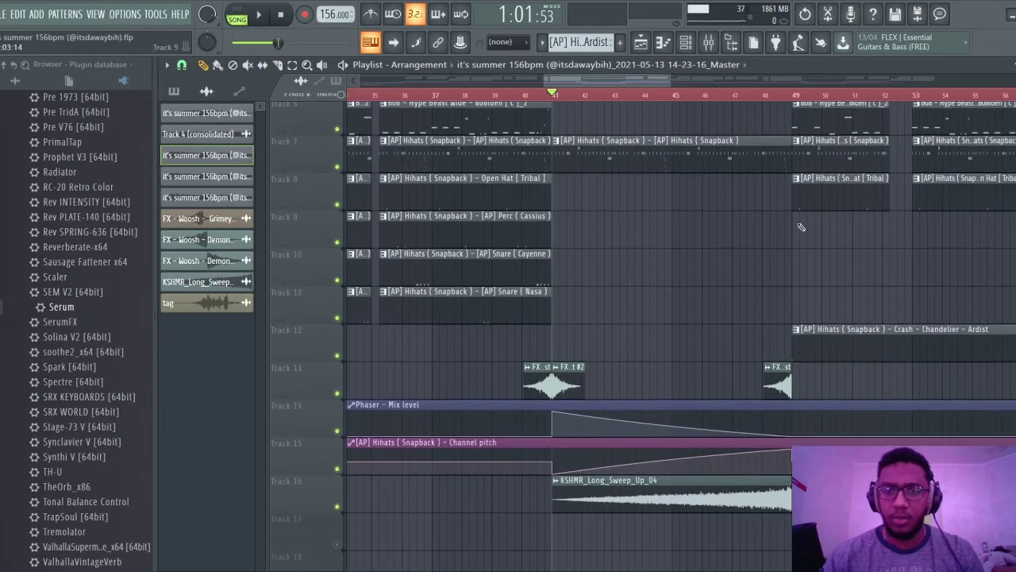
pyautogui.doubleClick(612, 151)
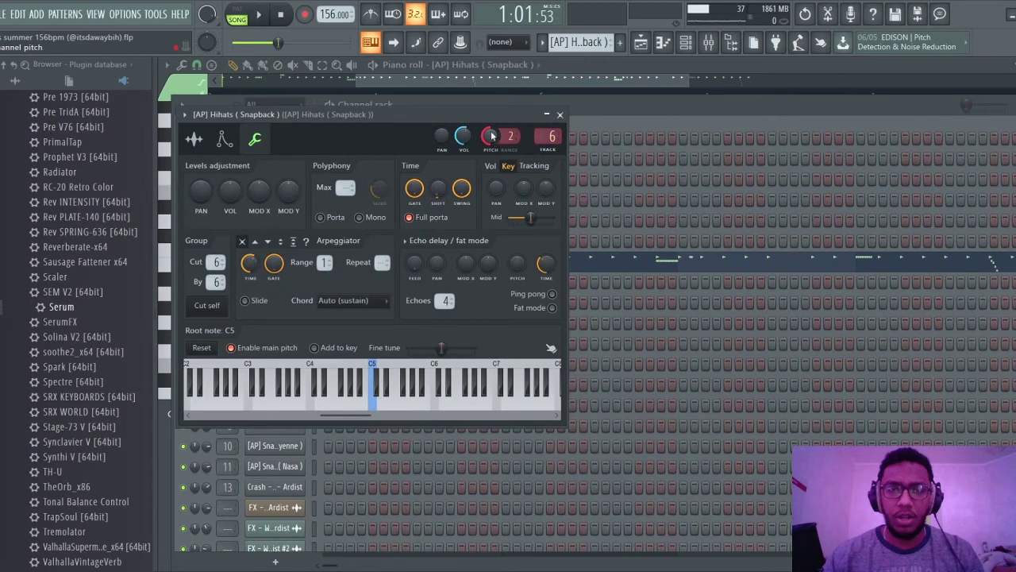
pyautogui.press('F5')
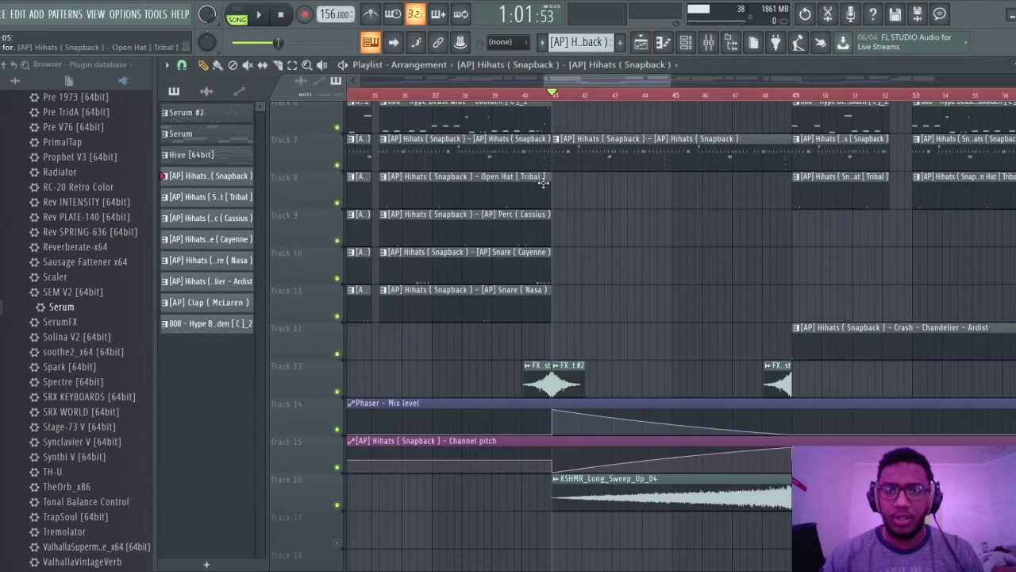
# - Play only the Track 7 hihats with the Track 15 channel pitch automation from bar 41, and stop playback
pyautogui.press('space')
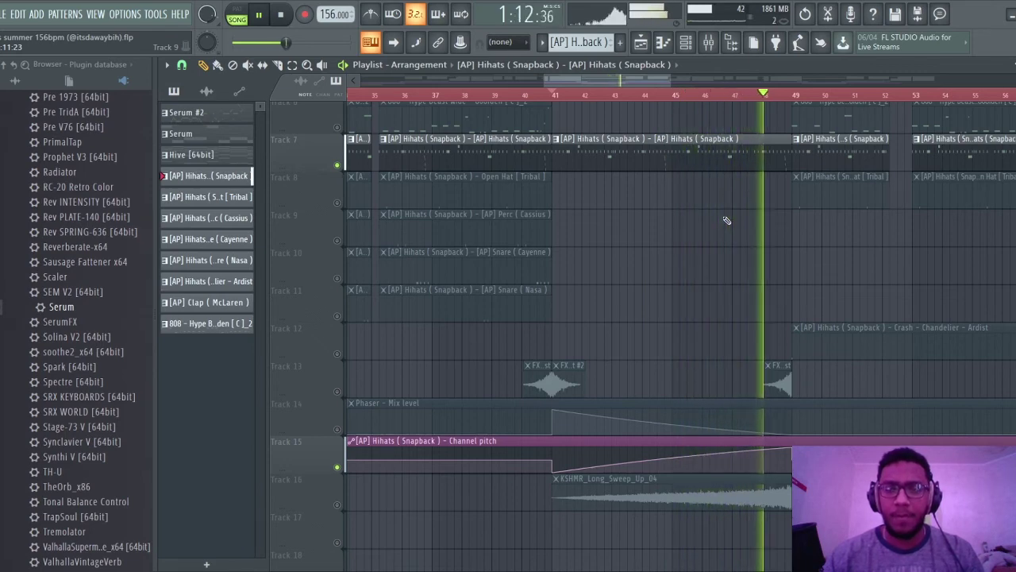
pyautogui.scroll(-3, 693, 95)
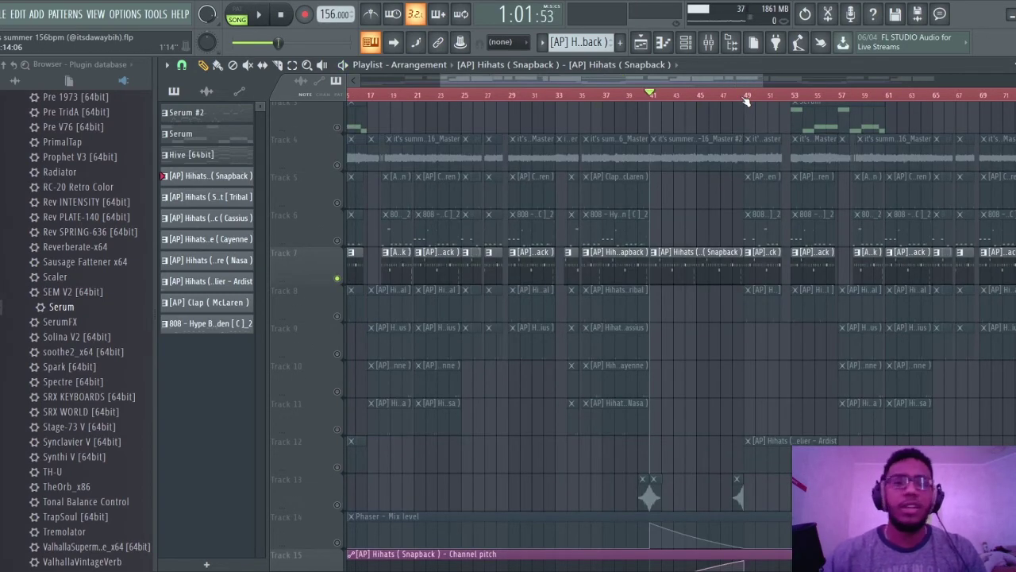
pyautogui.scroll(-2, 688, 133)
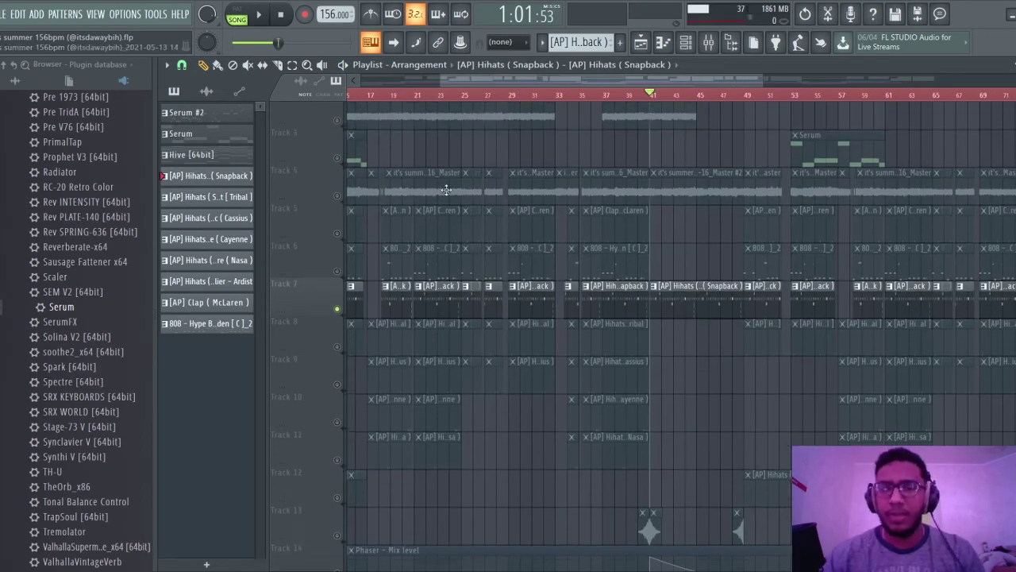
pyautogui.scroll(1, 609, 185)
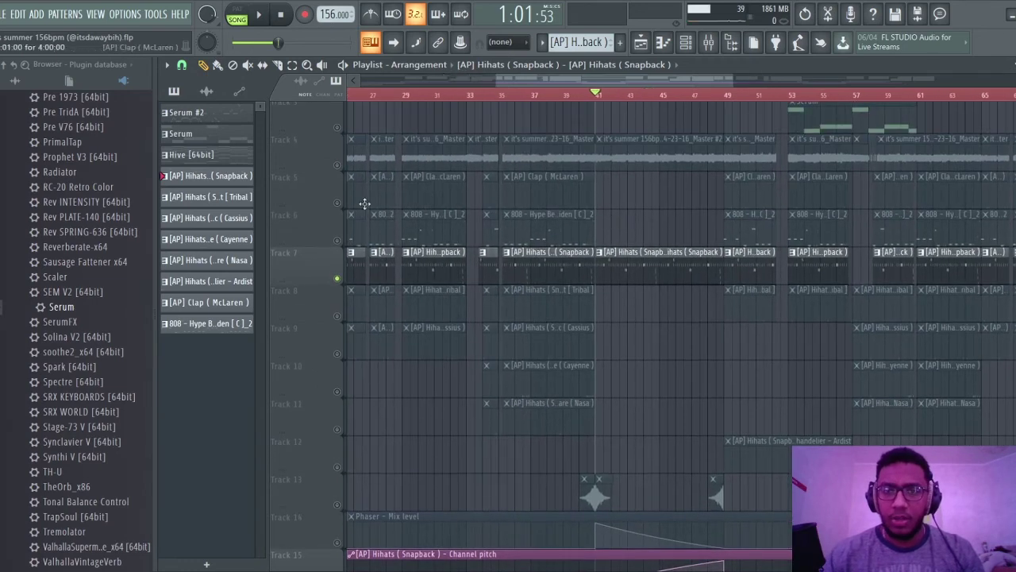
# - Unmute the Phaser mix level automation on Track 14, replay the hihats from bar 41, and stop playback
pyautogui.scroll(-4, 692, 272)
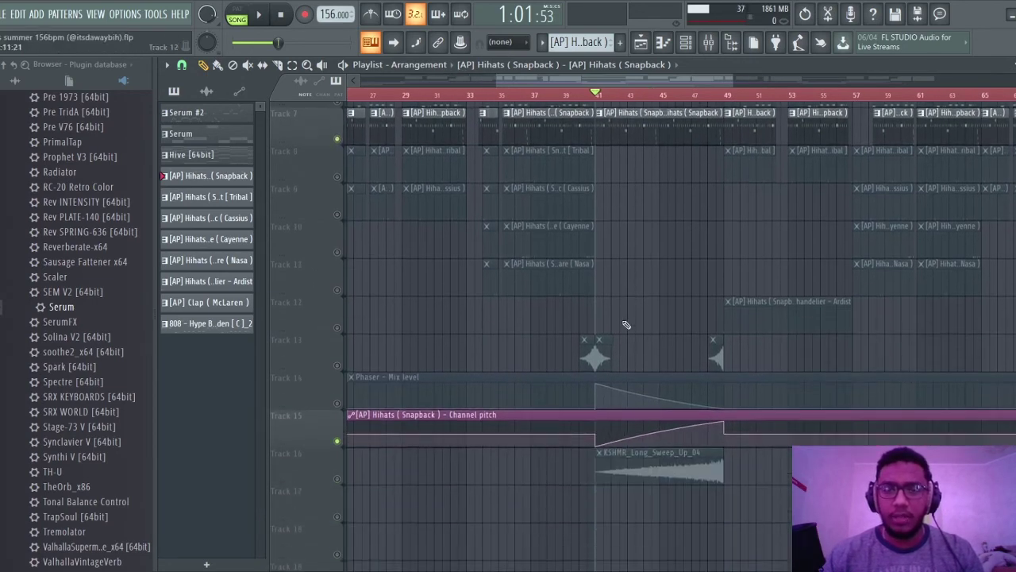
pyautogui.click(342, 392)
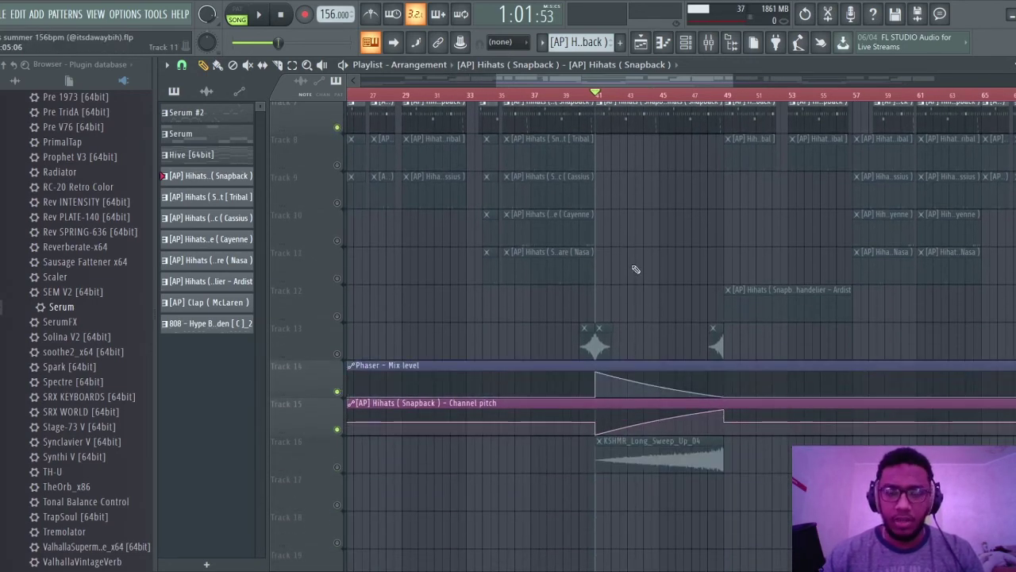
pyautogui.scroll(1, 615, 241)
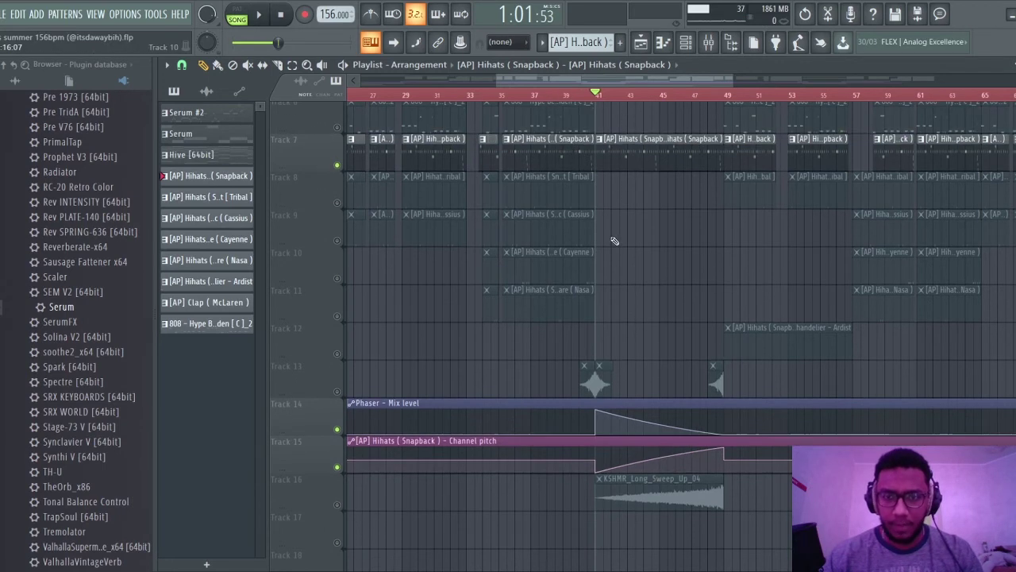
pyautogui.press('space')
pyautogui.scroll(1, 614, 312)
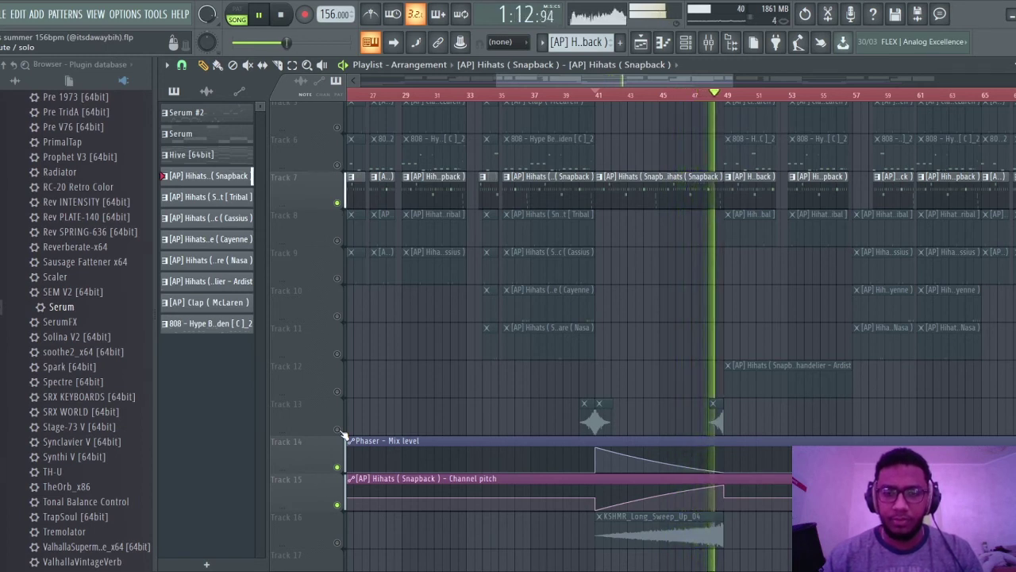
pyautogui.press('space')
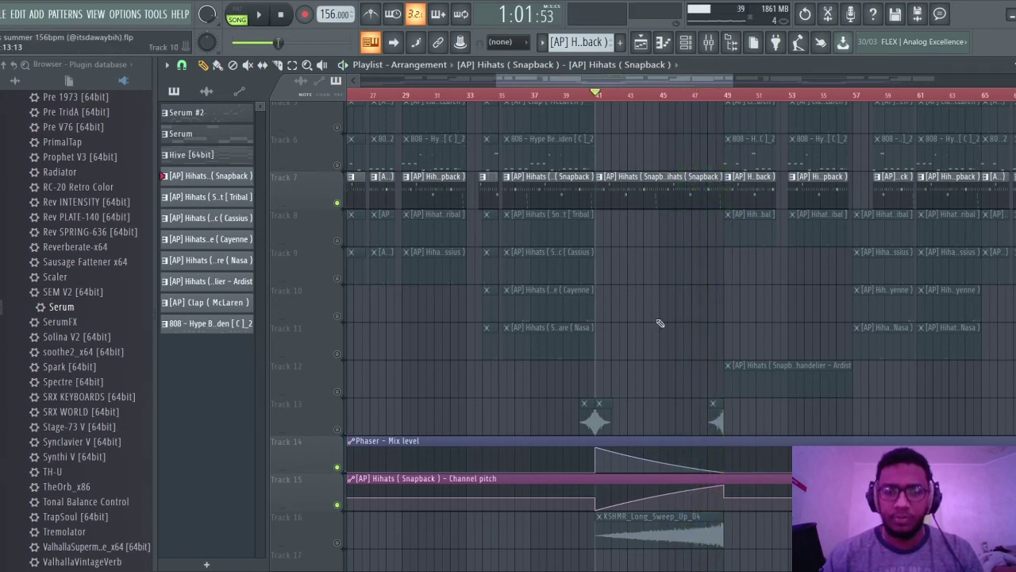
# - Examine the Phaser mix level and hihat channel pitch automation curves at bars 41 and 81 of the arrangement
pyautogui.scroll(-3, 666, 319)
pyautogui.scroll(-2, 675, 316)
pyautogui.scroll(-3, 636, 104)
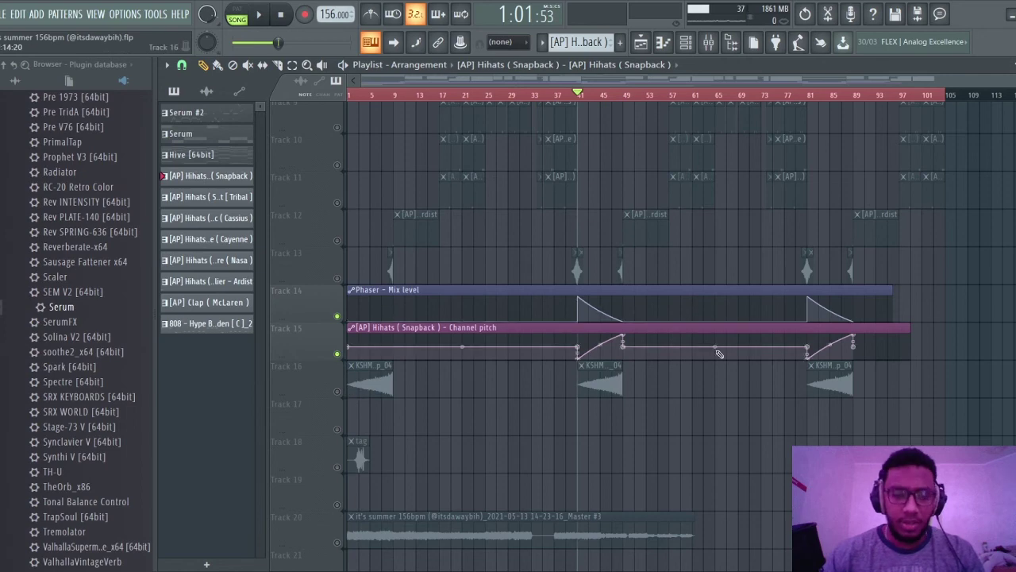
pyautogui.scroll(5, 571, 105)
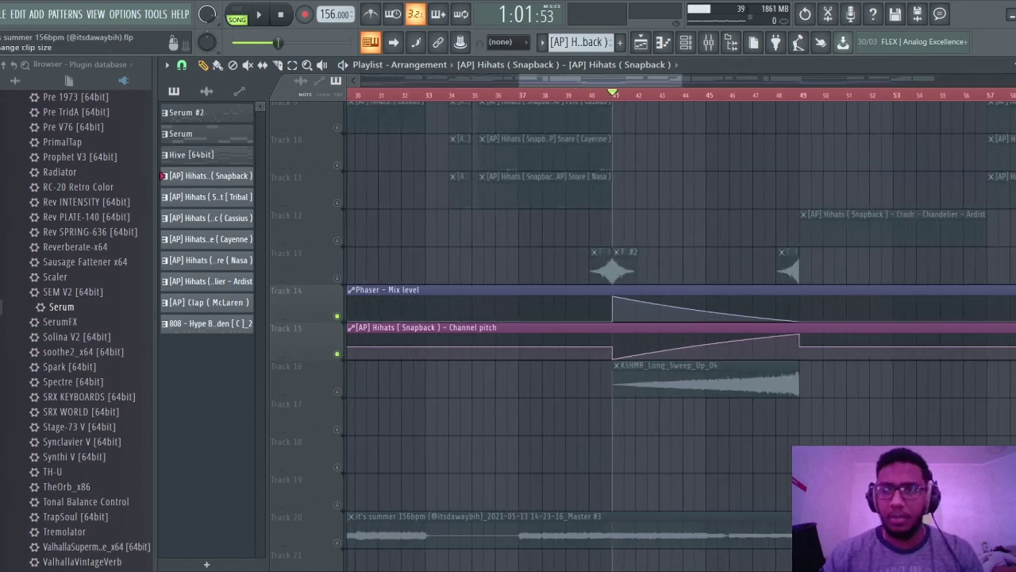
pyautogui.scroll(2, 655, 152)
pyautogui.scroll(-5, 531, 102)
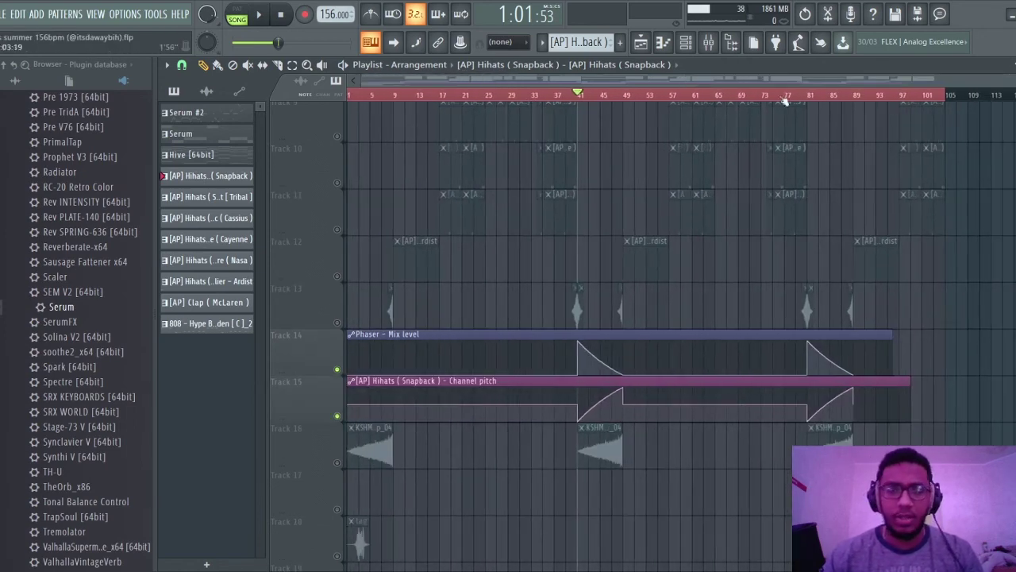
pyautogui.scroll(-2, 786, 102)
# - Unmute the melody on Track 4, the drum Tracks 5, 6 and 8 to 12, and the effect and tag Tracks 13 and 16 to 18
pyautogui.scroll(-3, 635, 333)
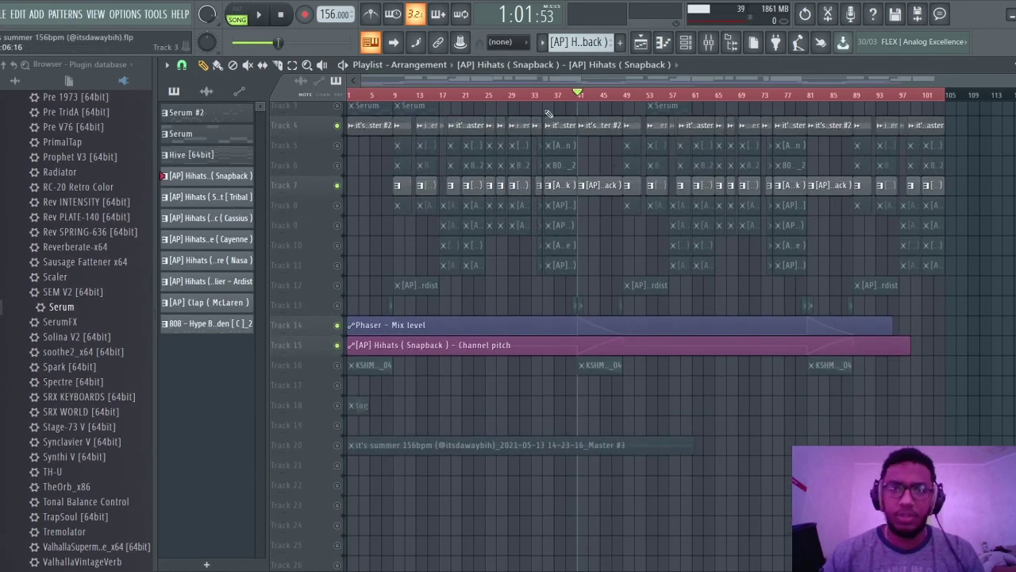
pyautogui.scroll(6, 548, 114)
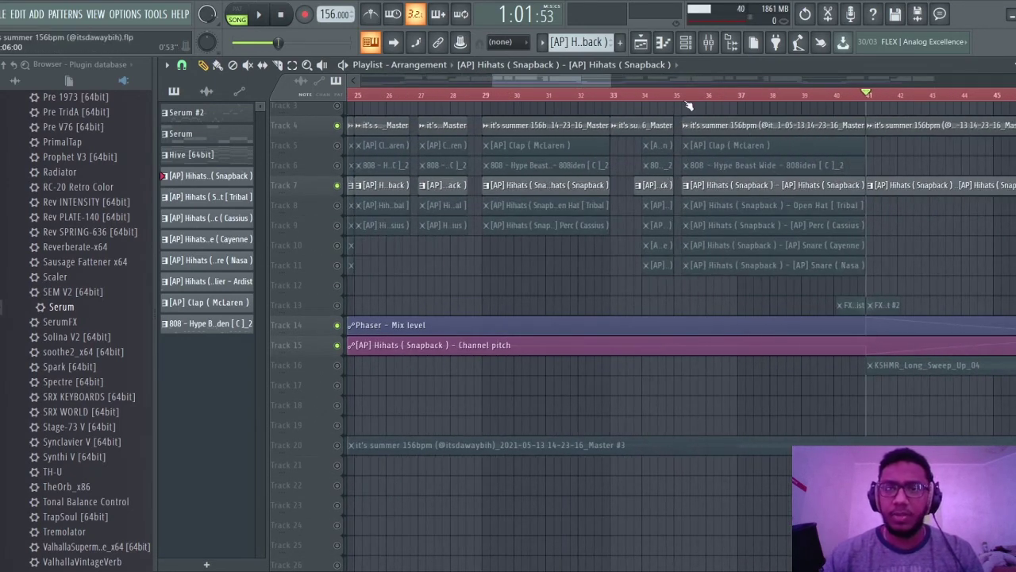
pyautogui.scroll(-3, 689, 106)
pyautogui.scroll(-2, 728, 101)
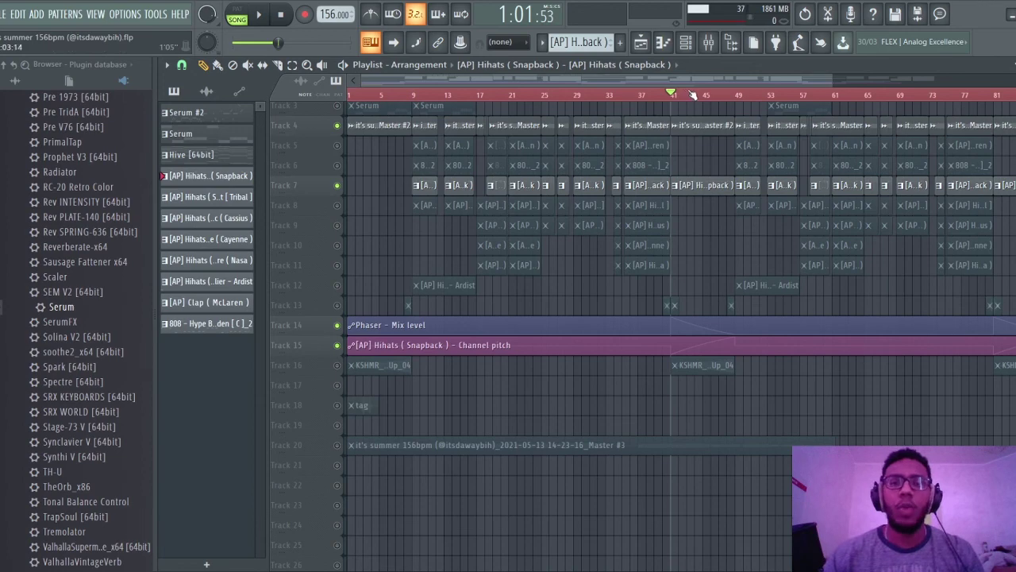
pyautogui.scroll(-3, 693, 95)
pyautogui.scroll(-2, 342, 181)
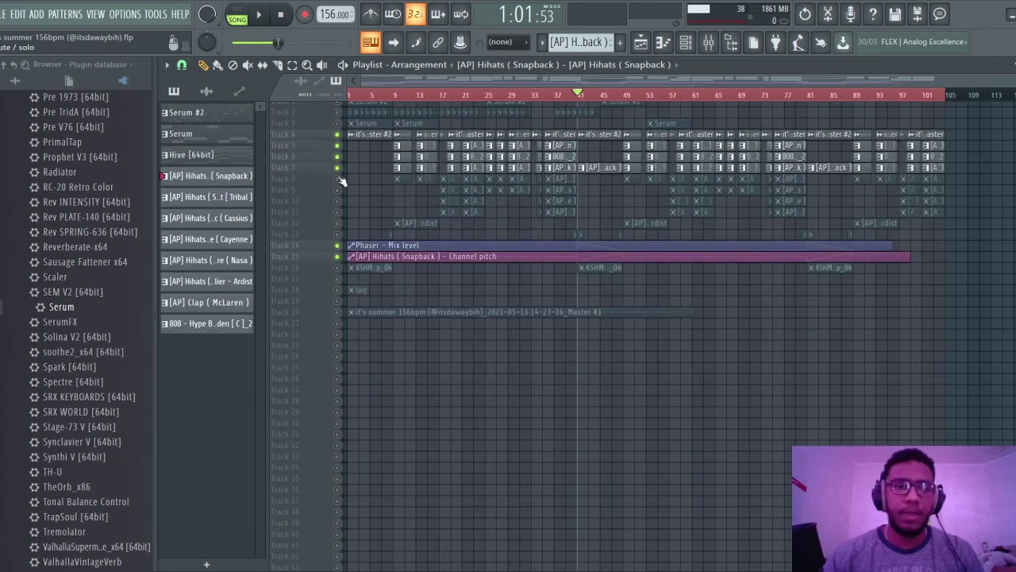
pyautogui.moveTo(341, 182); pyautogui.dragTo(340, 240)
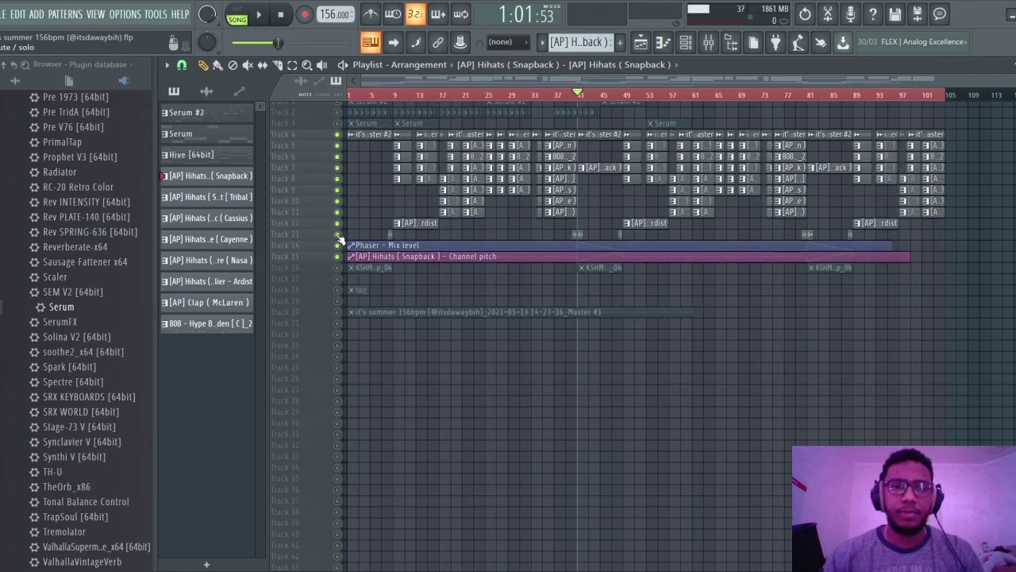
pyautogui.moveTo(347, 284); pyautogui.dragTo(407, 268)
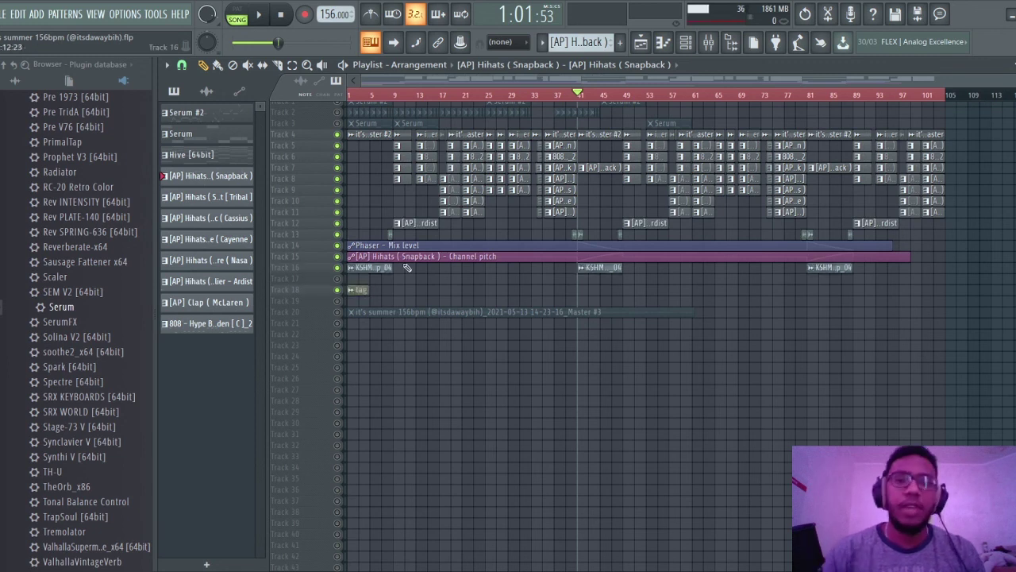